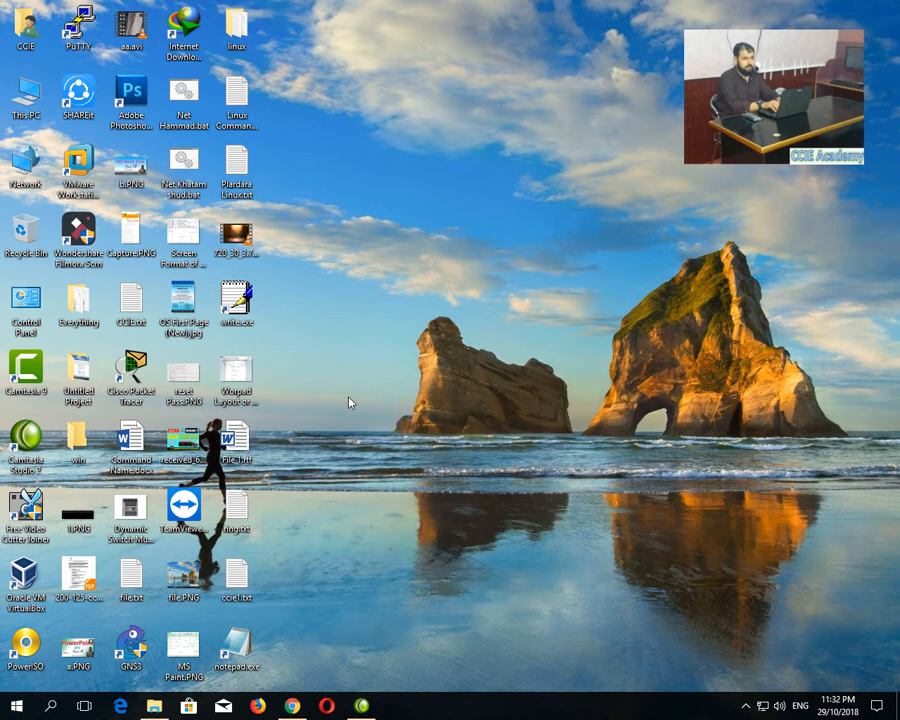
# Refresh the desktop three times, then open VirtualBox Manager and minimize it to the taskbar.
pyautogui.rightClick(349, 402)
pyautogui.click(369, 432)
pyautogui.rightClick(345, 348)
pyautogui.click(369, 397)
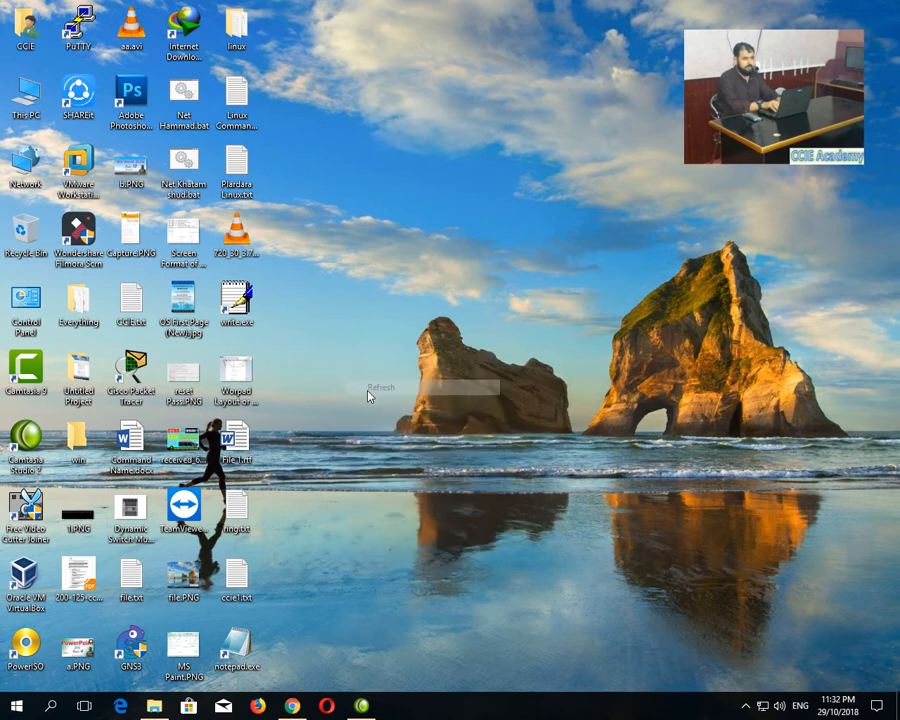
pyautogui.rightClick(347, 357)
pyautogui.click(364, 395)
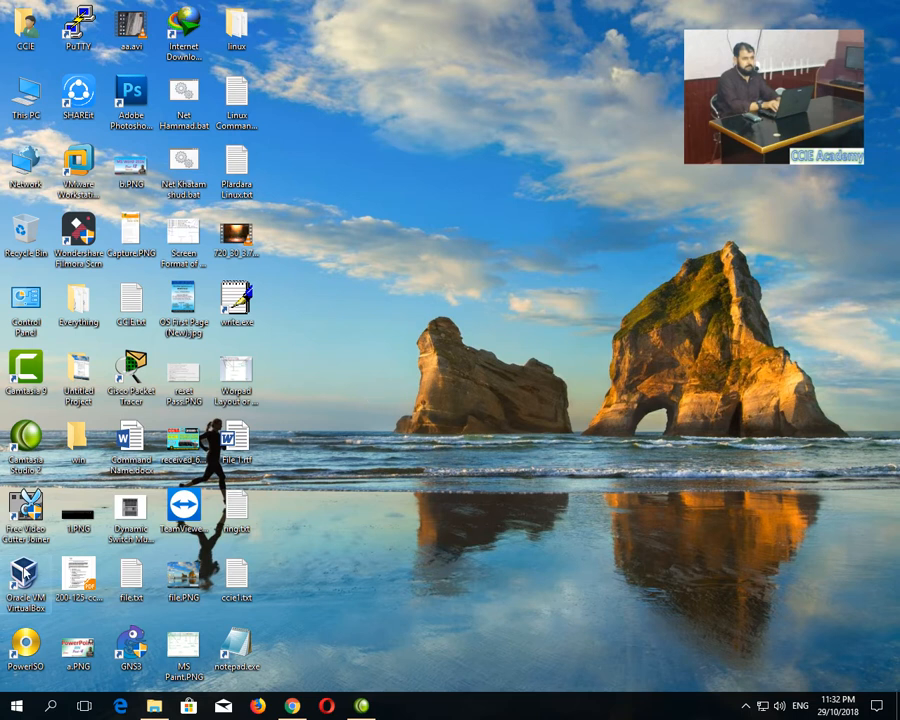
pyautogui.doubleClick(24, 573)
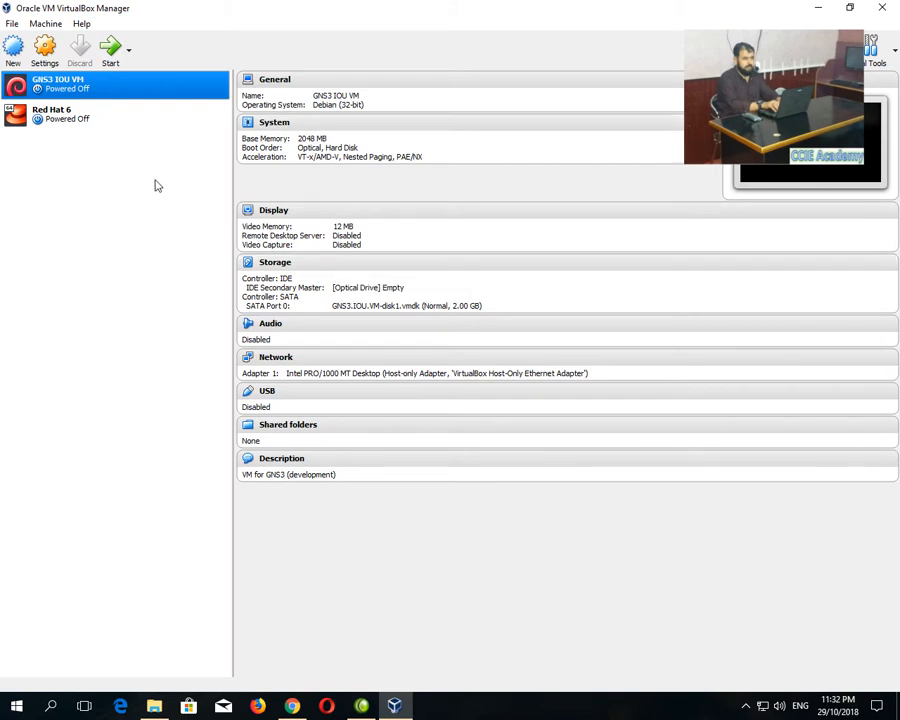
pyautogui.click(400, 704)
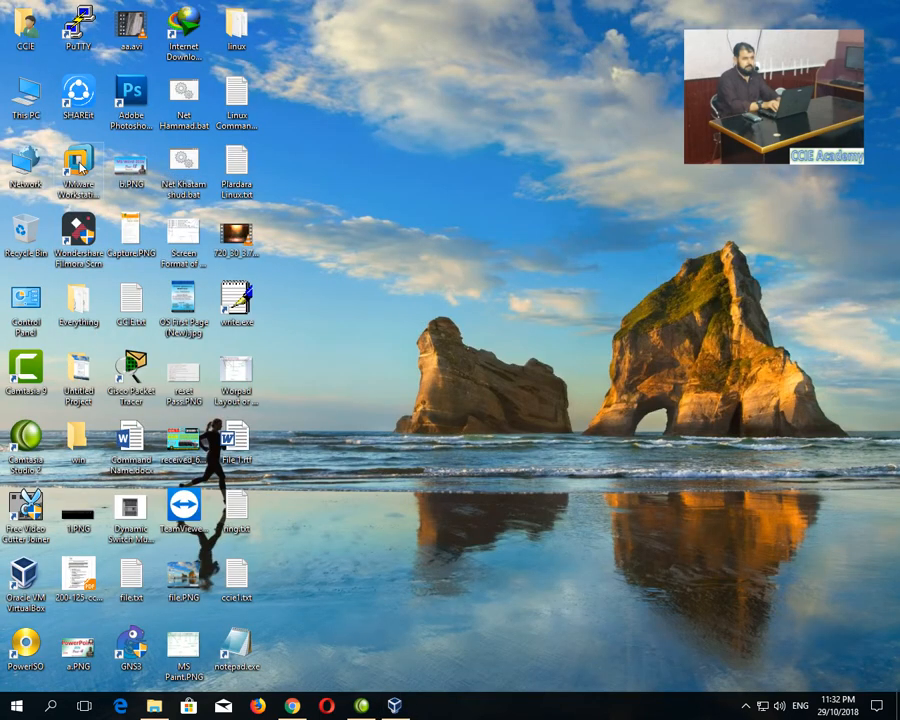
# In VMware Workstation, start a typical new VM from the CentOS disc image named CentOS 7.
pyautogui.doubleClick(82, 167)
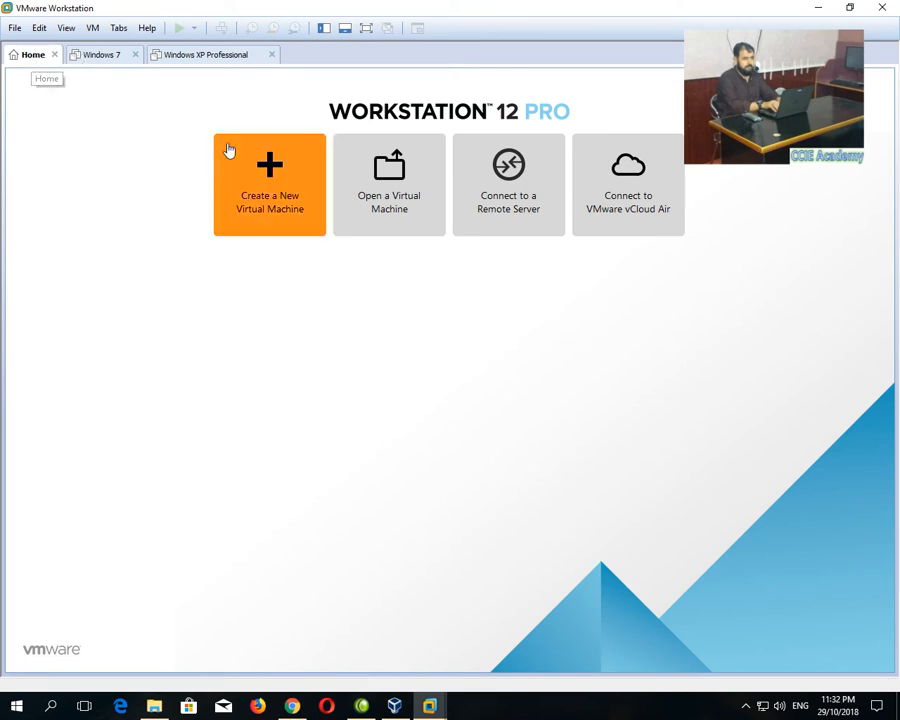
pyautogui.click(292, 211)
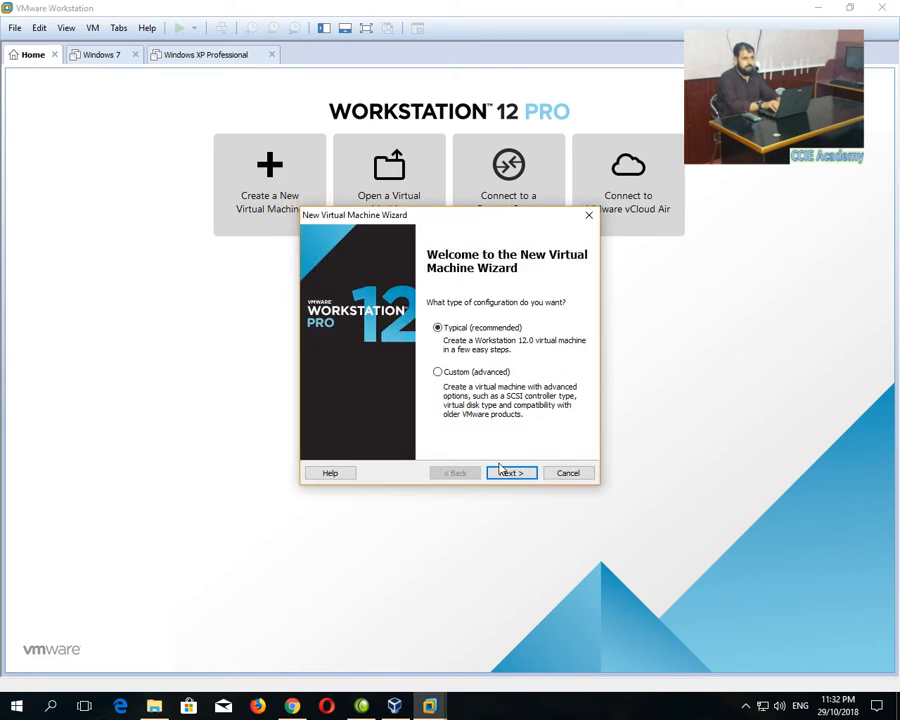
pyautogui.click(511, 476)
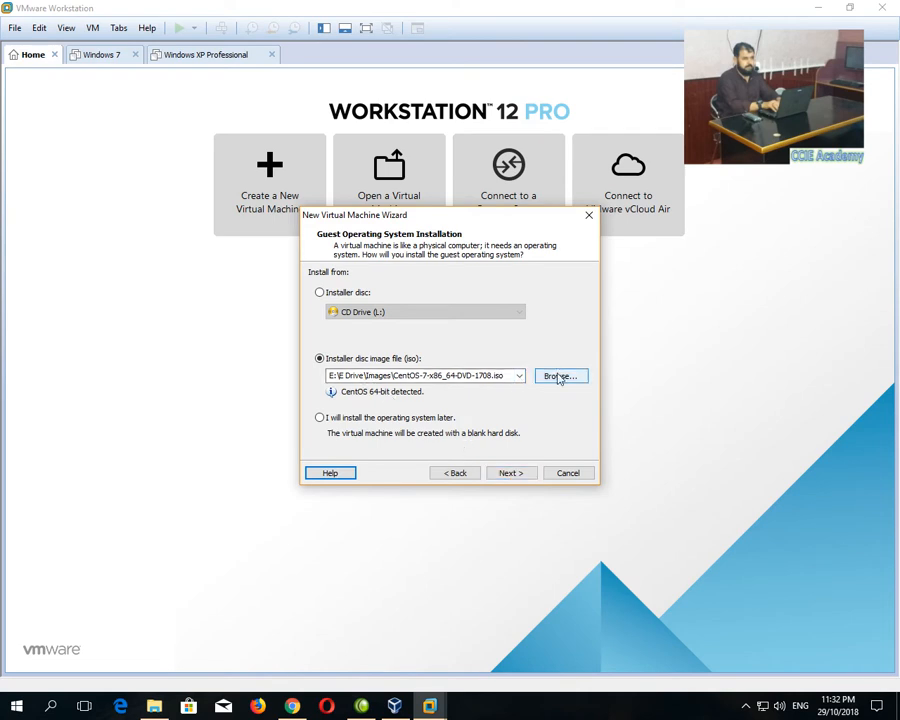
pyautogui.click(510, 474)
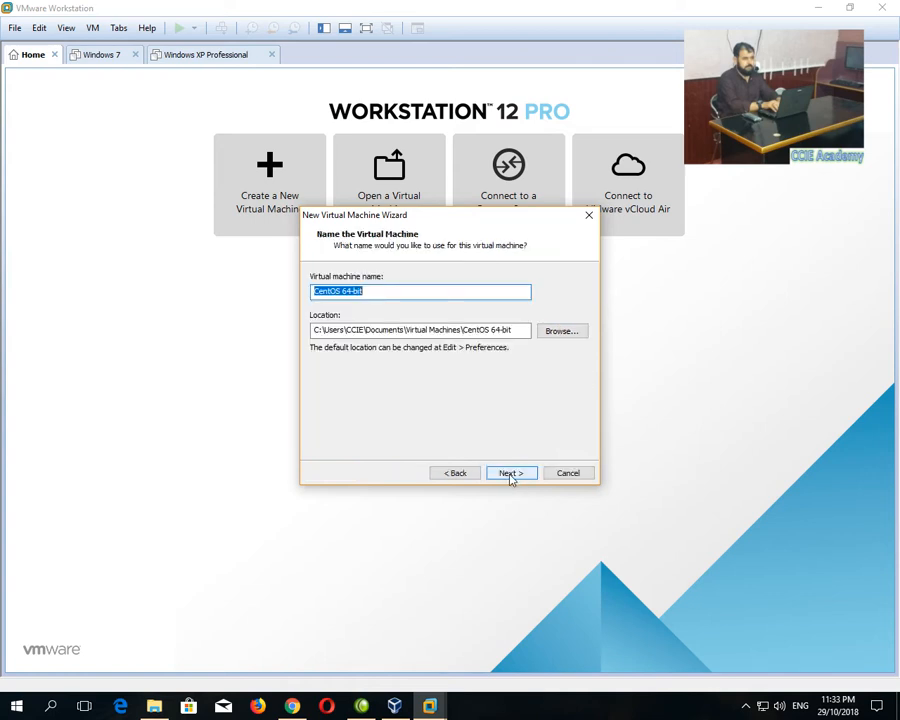
pyautogui.click(380, 293)
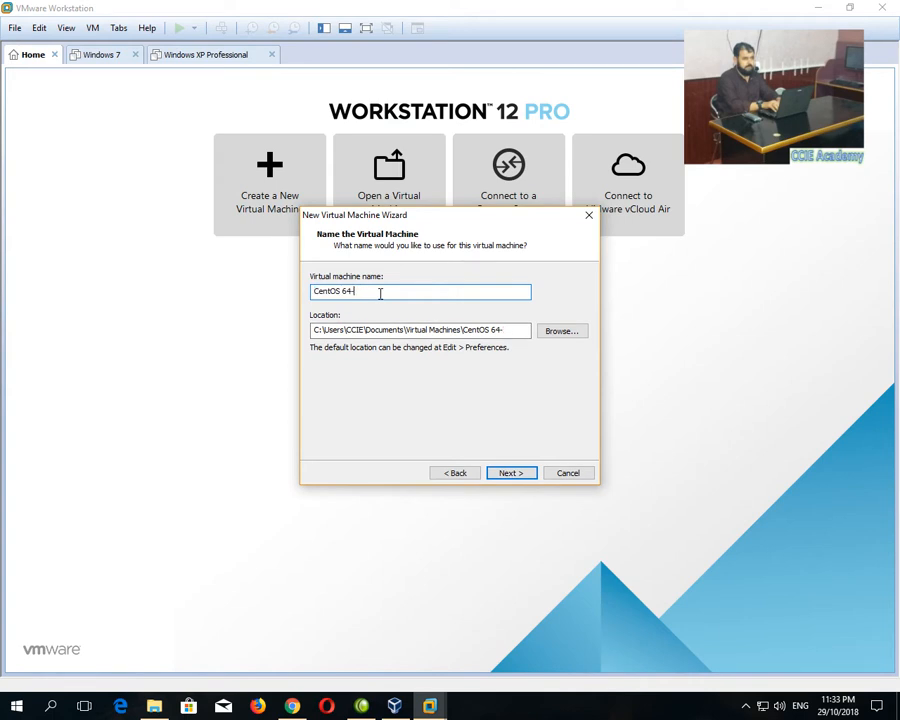
pyautogui.write('7')
# Browse to G:\Installed VMware\Centos Seven as the virtual machine's storage location.
pyautogui.click(552, 334)
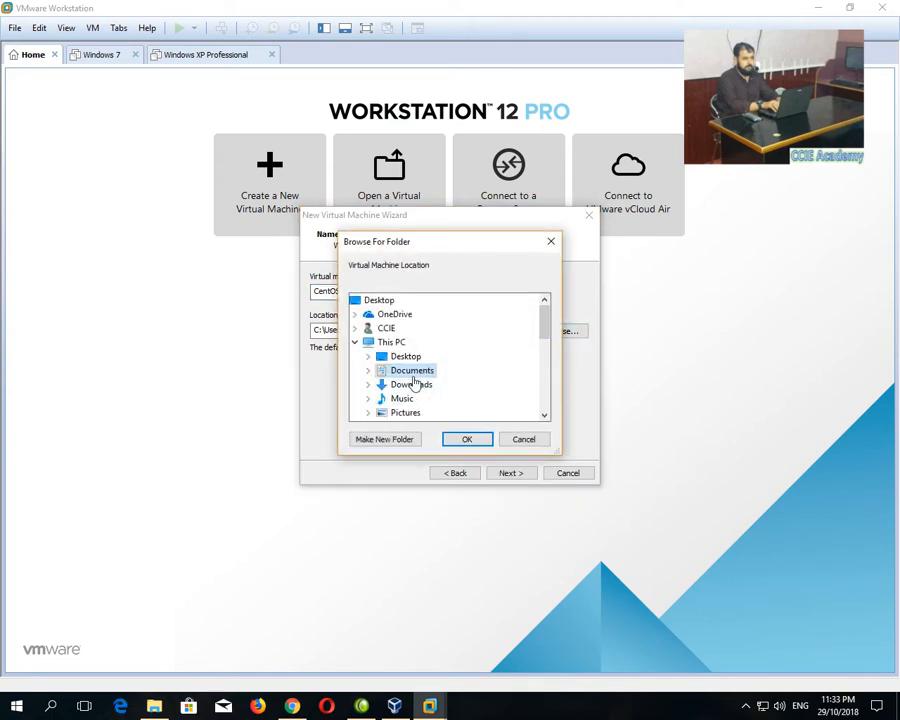
pyautogui.scroll(-5, 410, 380)
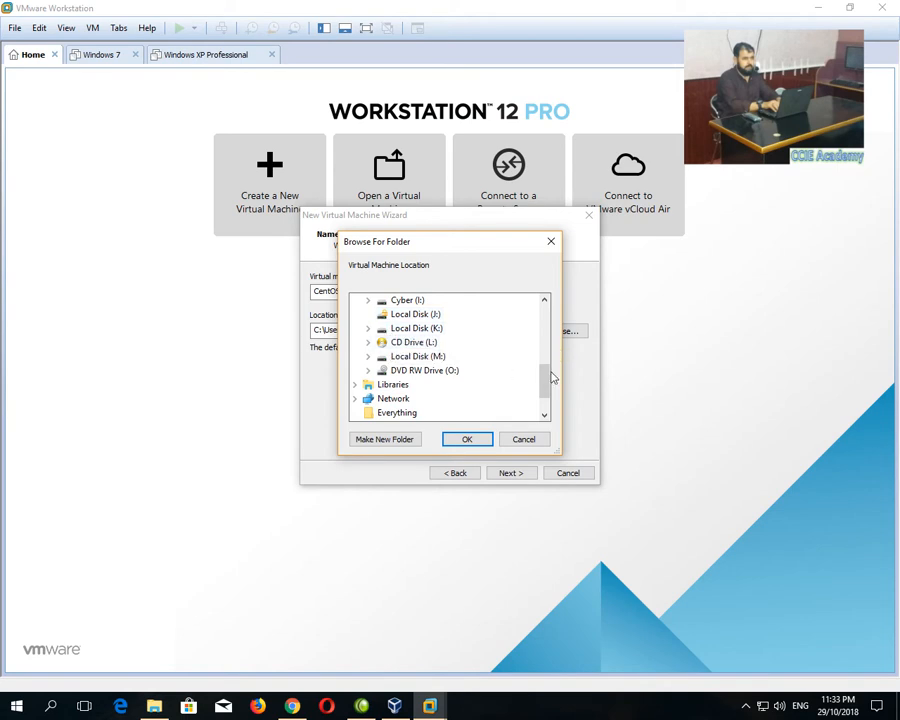
pyautogui.scroll(1, 544, 372)
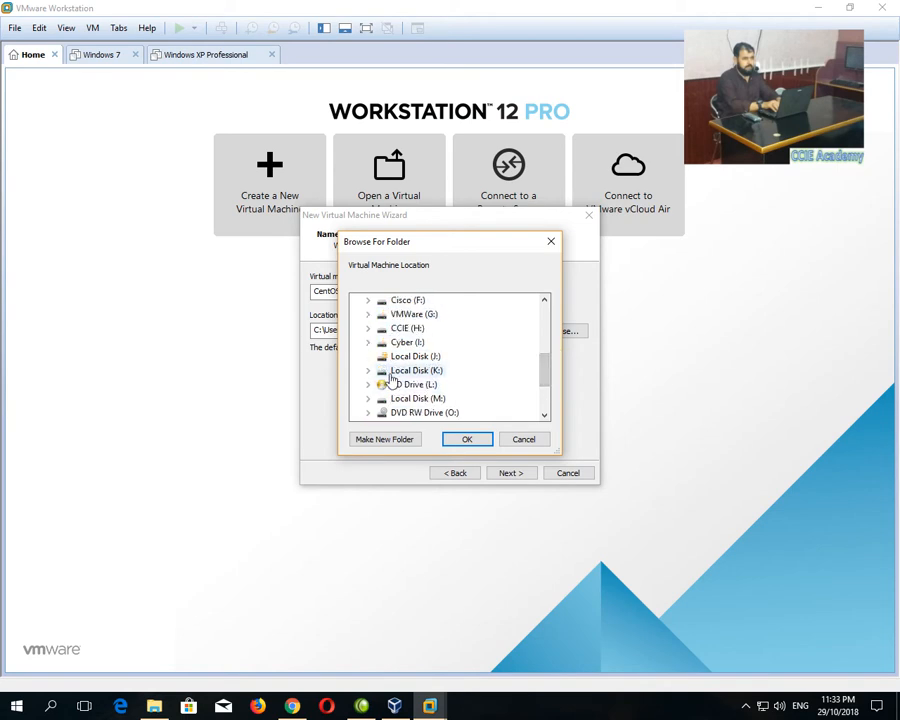
pyautogui.click(369, 315)
pyautogui.doubleClick(402, 330)
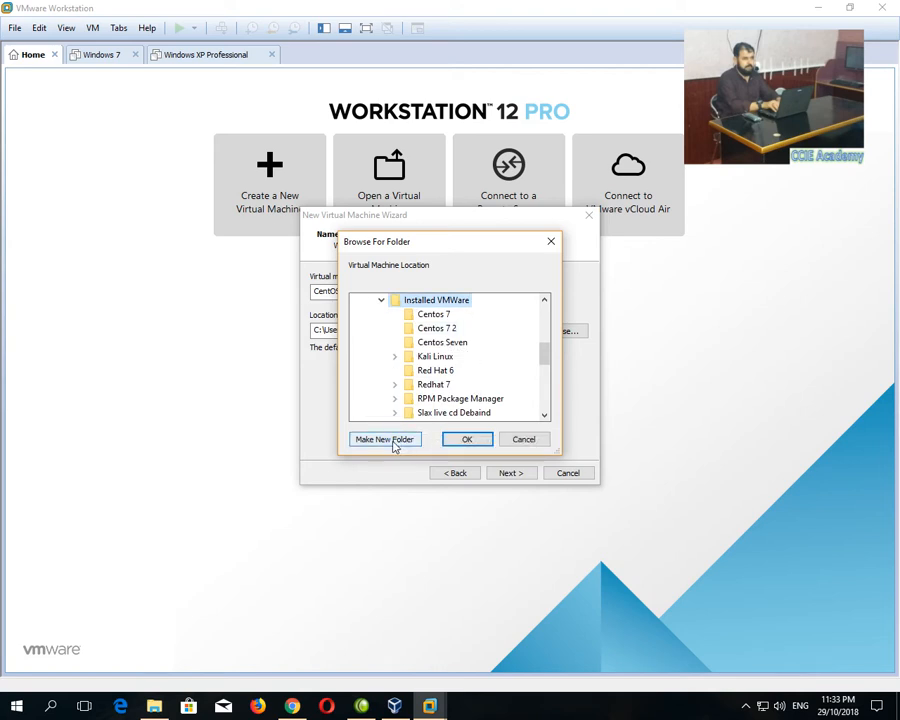
pyautogui.click(448, 344)
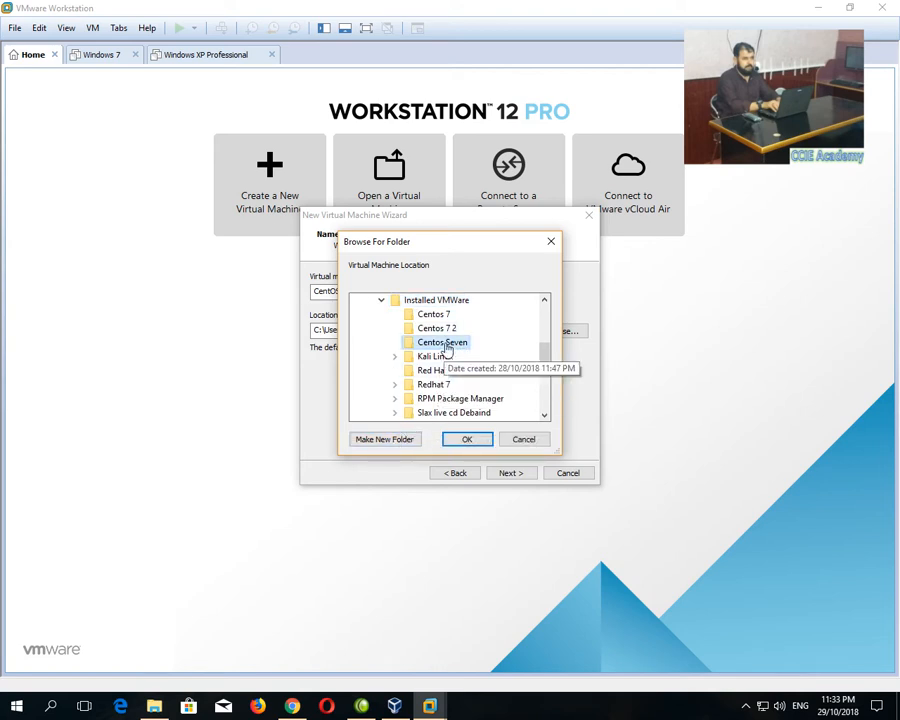
pyautogui.hotkey('alt', 'Tab')
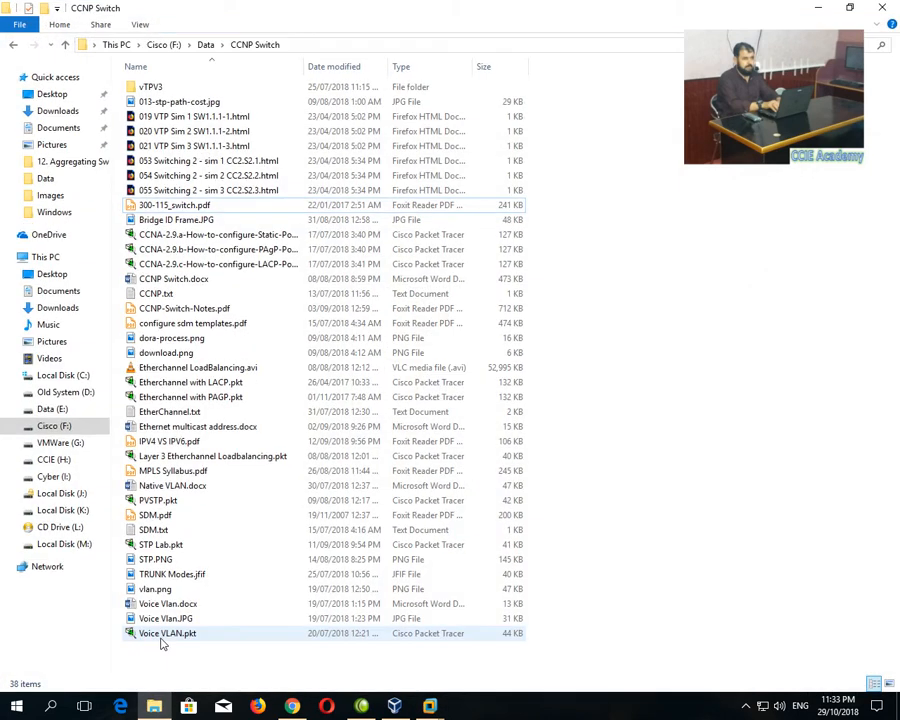
pyautogui.click(58, 443)
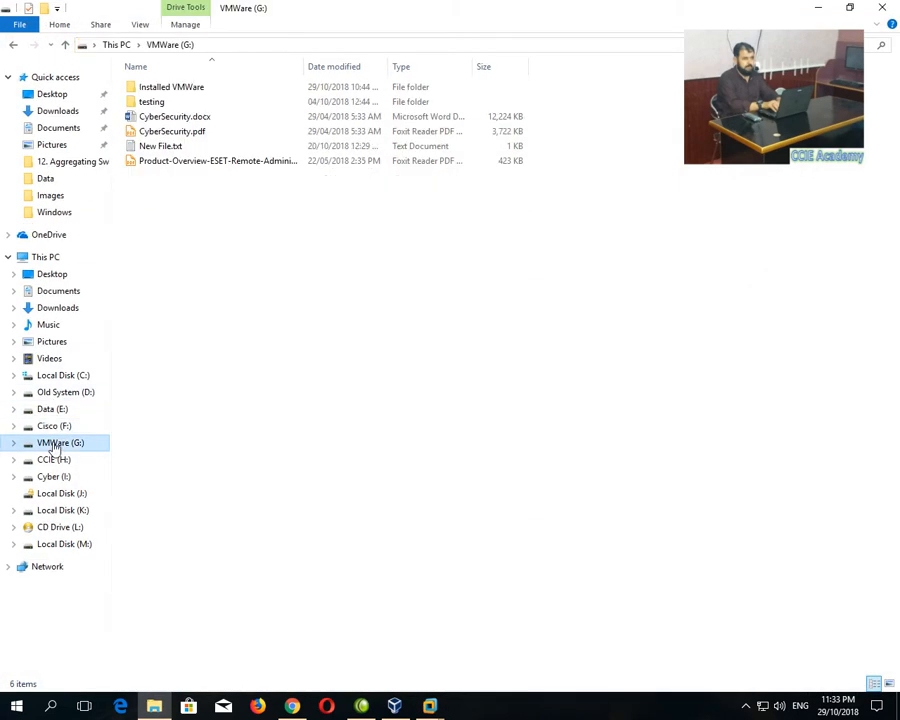
pyautogui.doubleClick(148, 90)
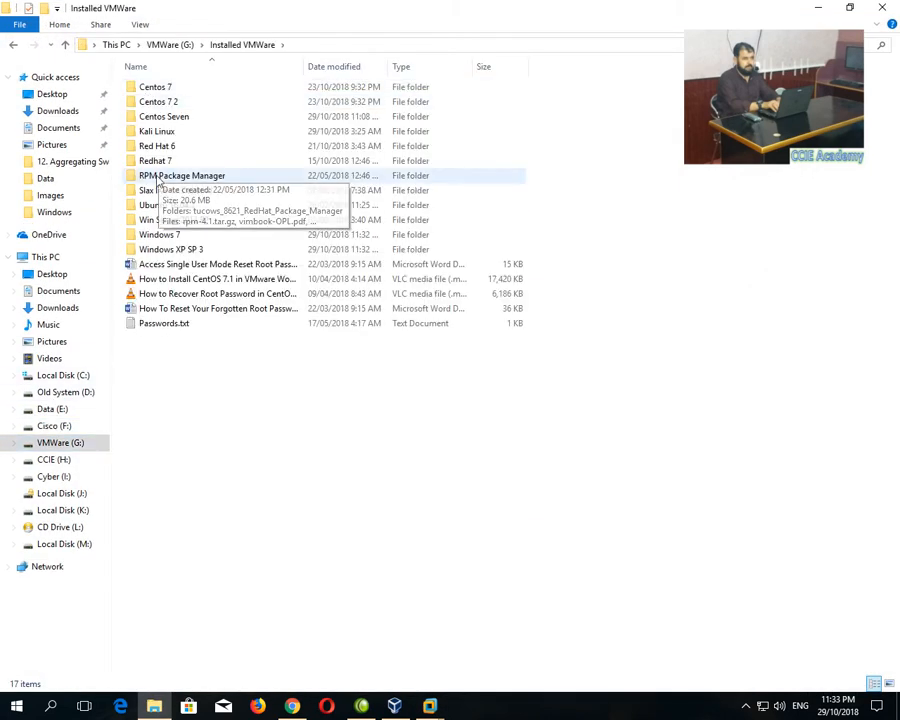
pyautogui.doubleClick(155, 118)
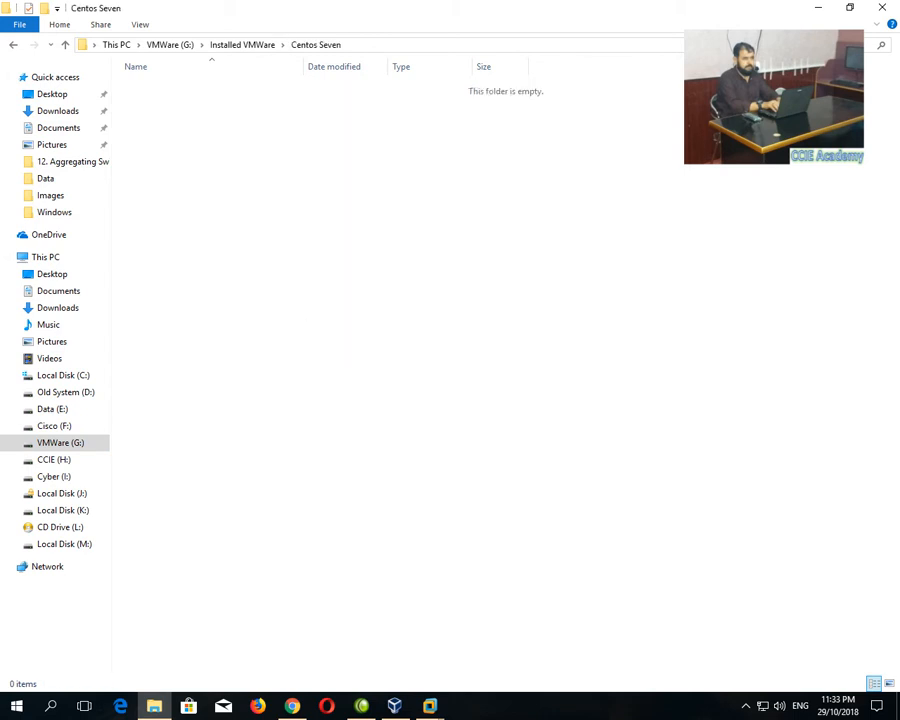
pyautogui.click(881, 7)
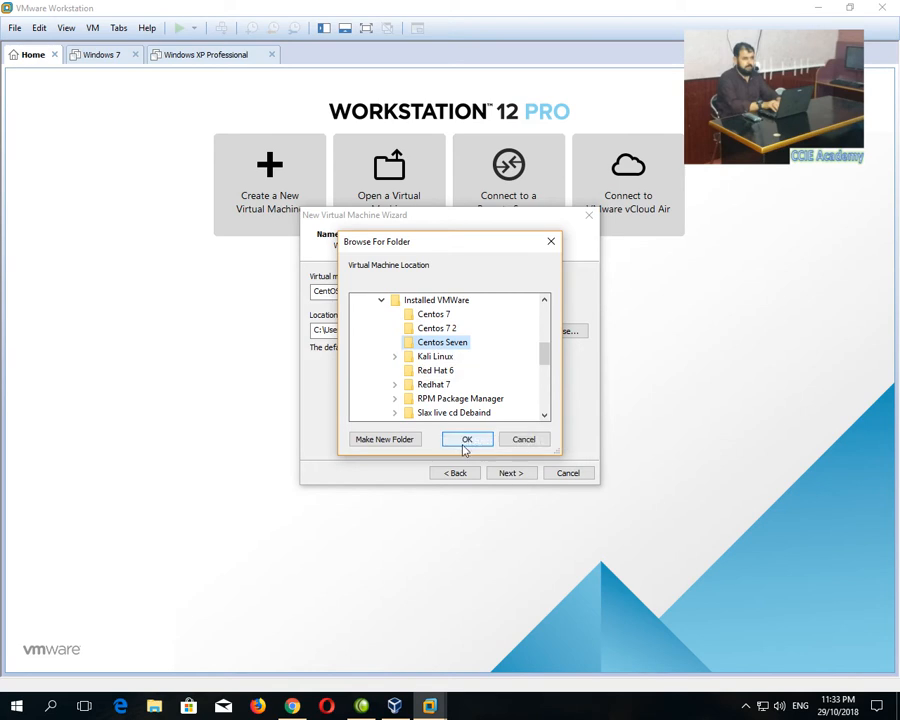
# Confirm the Centos Seven folder and set the maximum disk size to 18 GB.
pyautogui.click(465, 441)
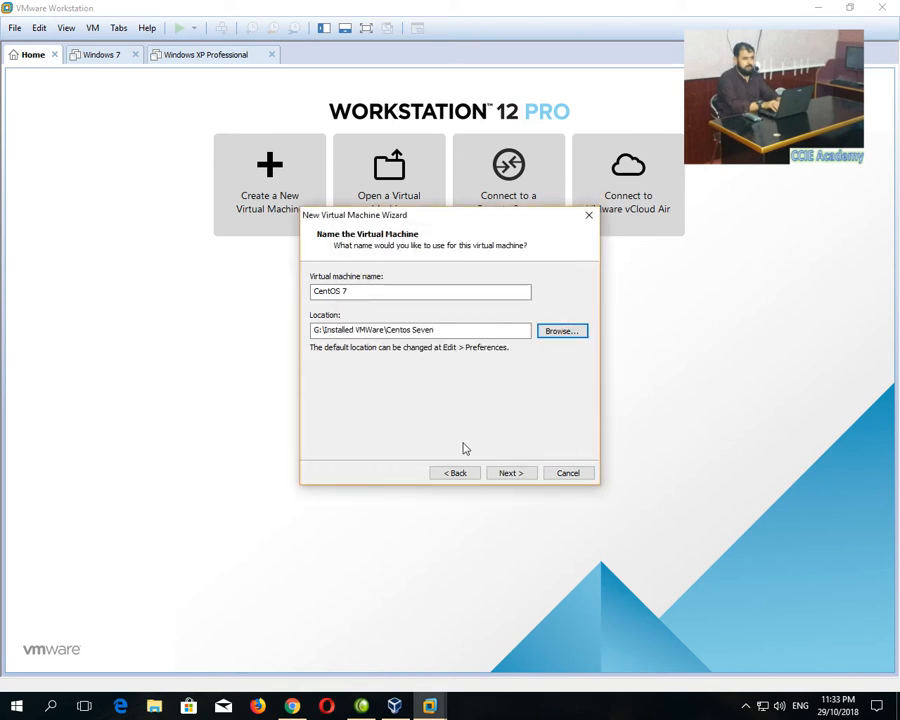
pyautogui.click(509, 473)
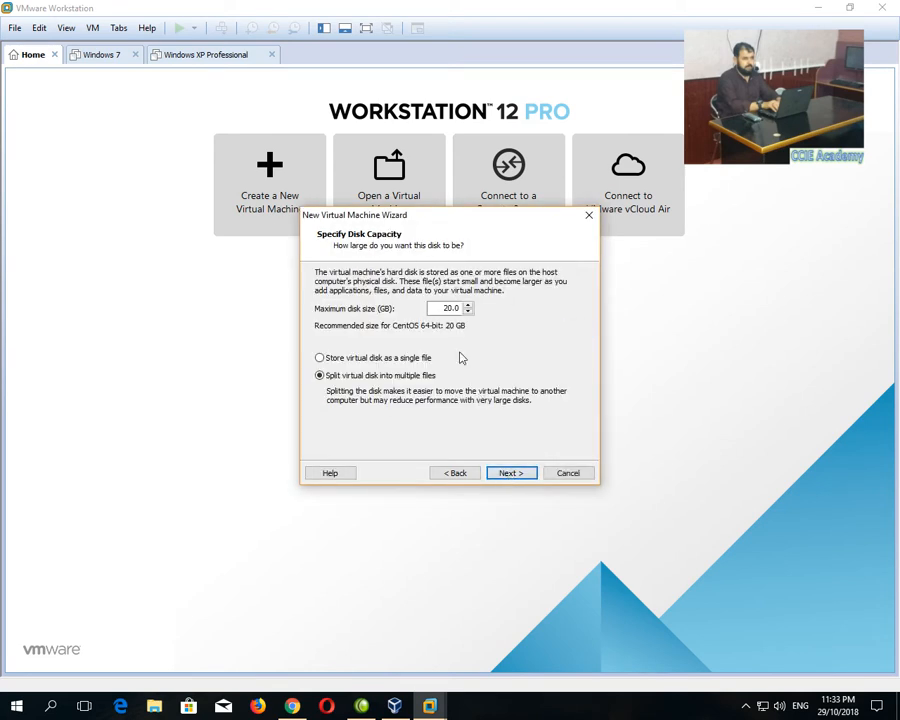
pyautogui.doubleClick(438, 307)
pyautogui.write('18')
pyautogui.click(505, 473)
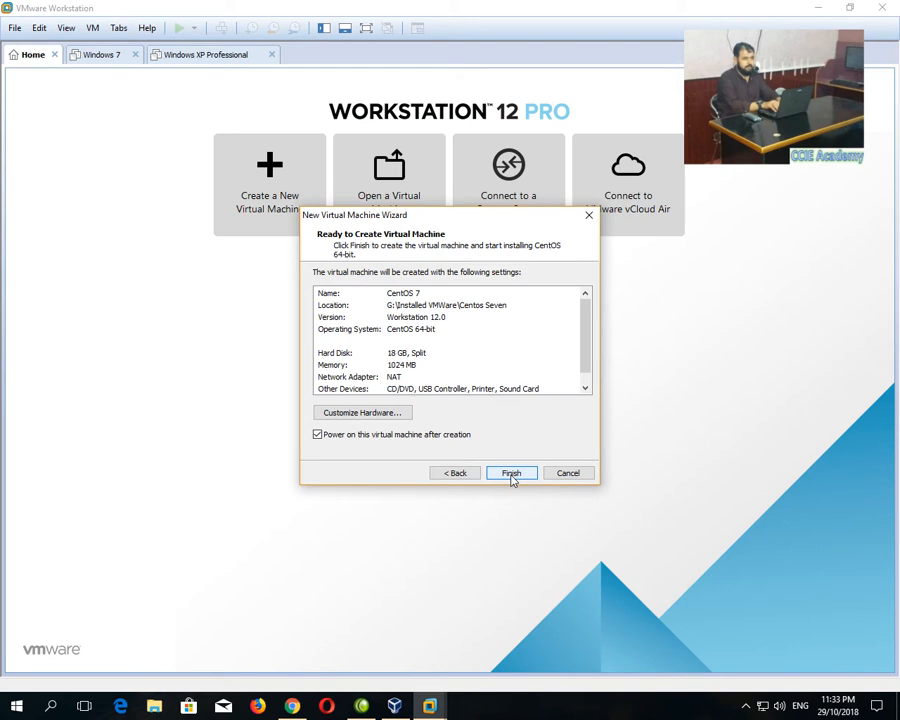
# In Customize Hardware, keep one processor with 2 cores per processor.
pyautogui.click(393, 415)
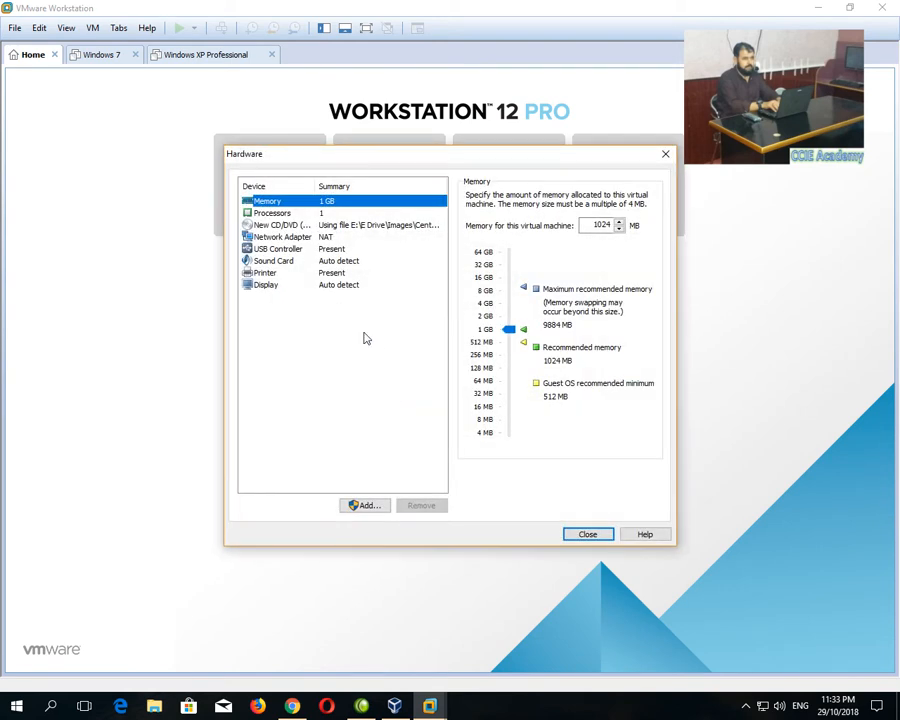
pyautogui.click(284, 214)
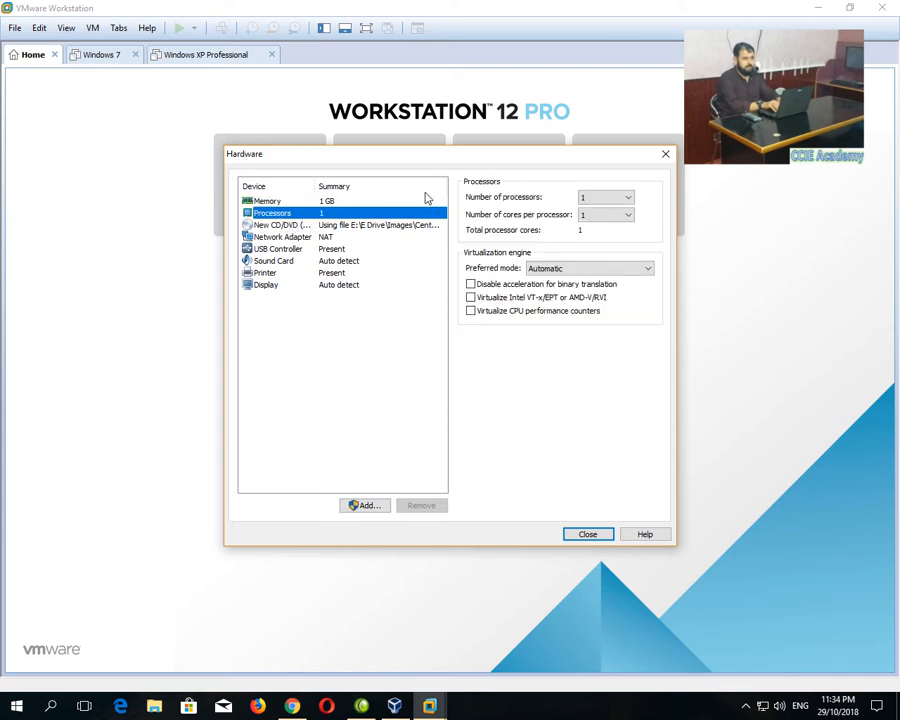
pyautogui.click(626, 198)
pyautogui.click(628, 202)
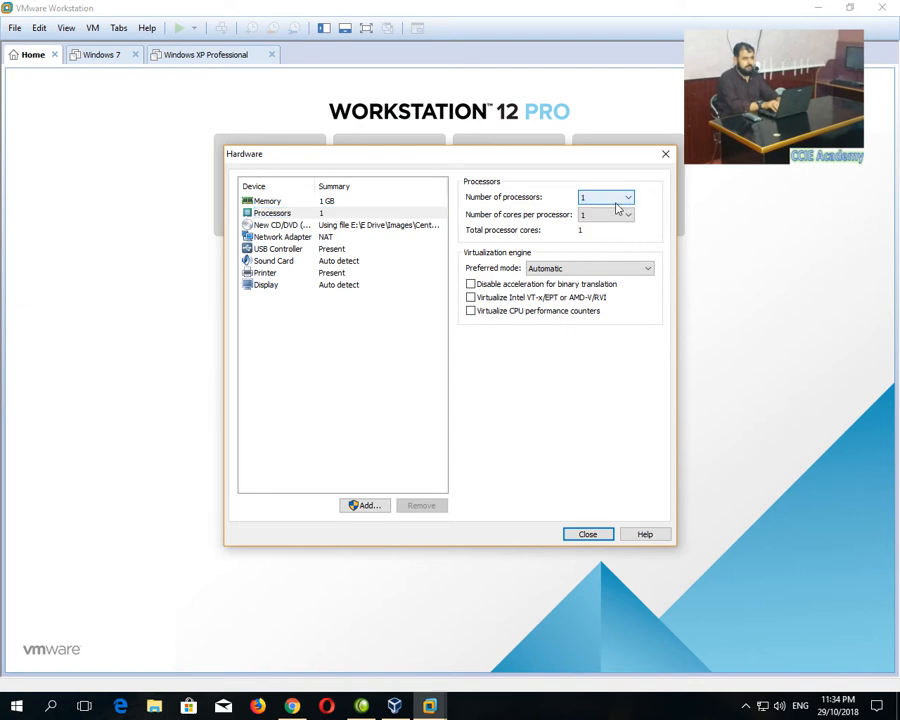
pyautogui.click(590, 216)
pyautogui.click(596, 218)
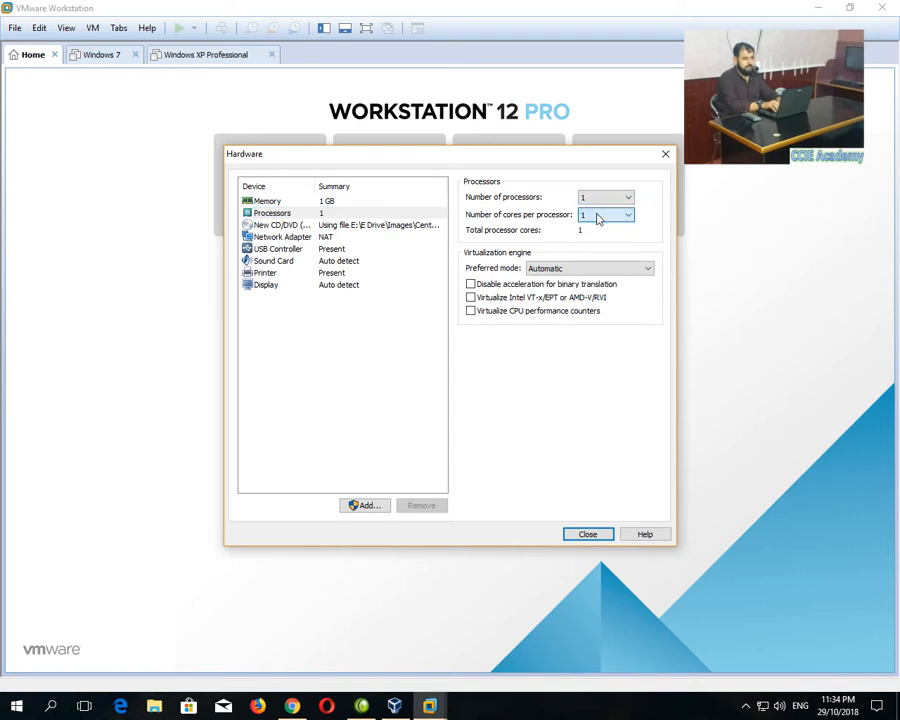
pyautogui.click(597, 218)
pyautogui.click(591, 237)
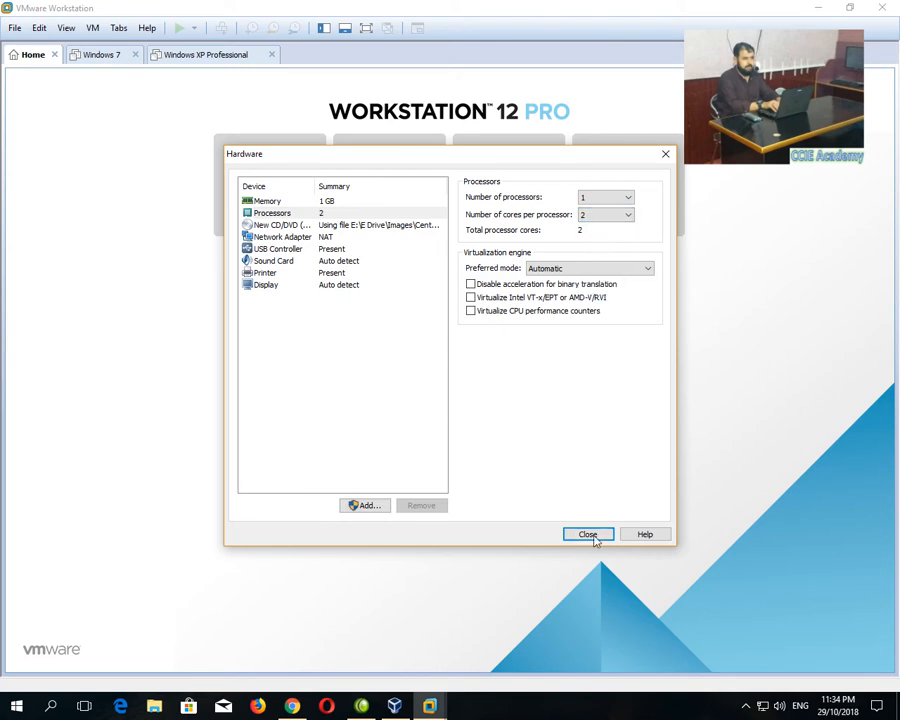
pyautogui.click(322, 238)
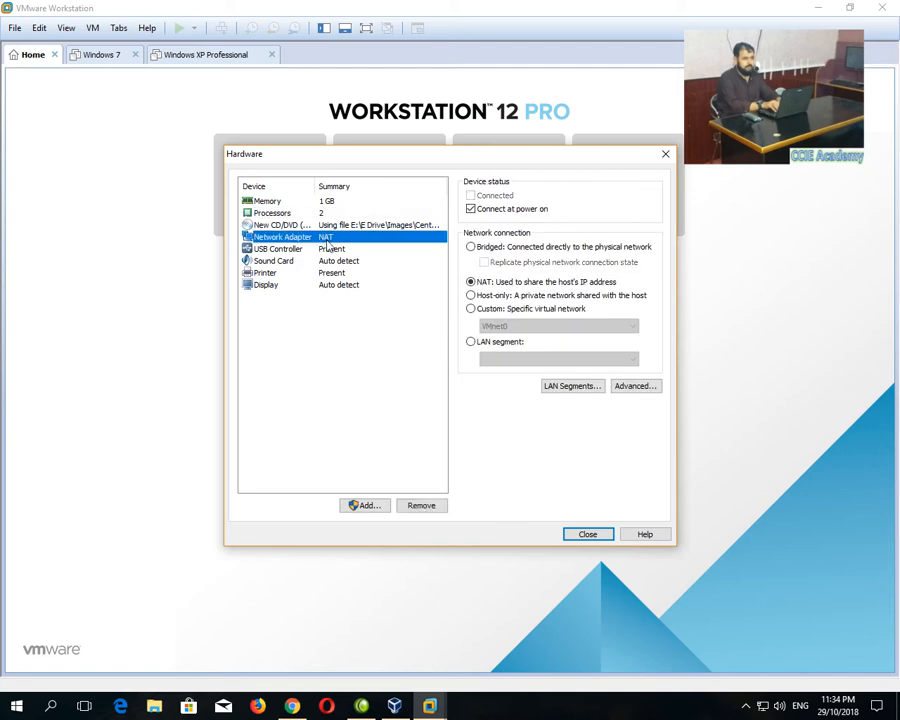
pyautogui.click(585, 534)
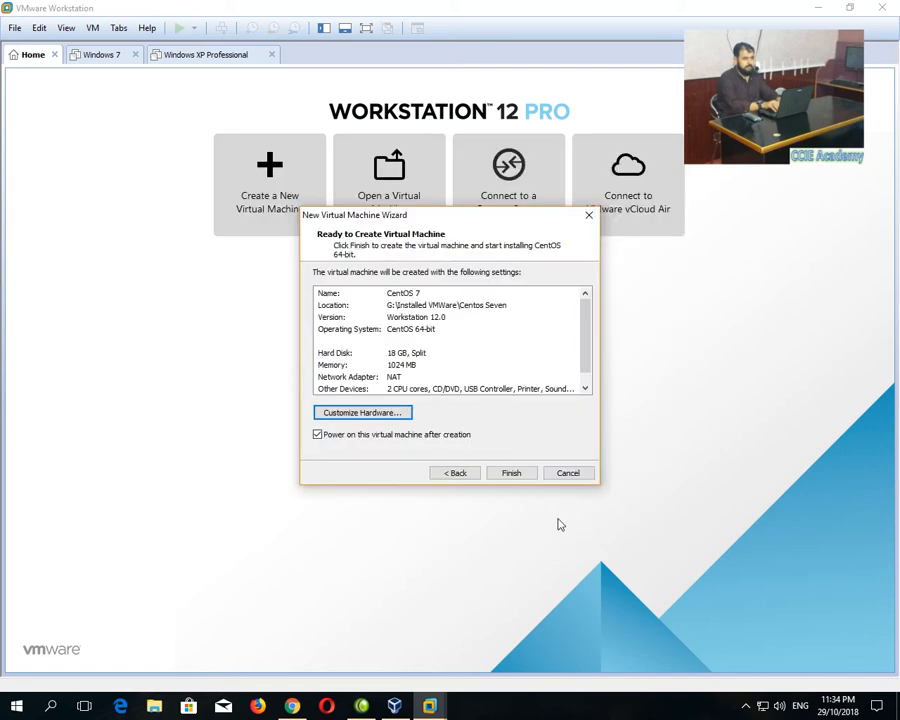
# Create and power on CentOS 7, boot Install CentOS 7, then switch to VirtualBox Manager.
pyautogui.click(511, 474)
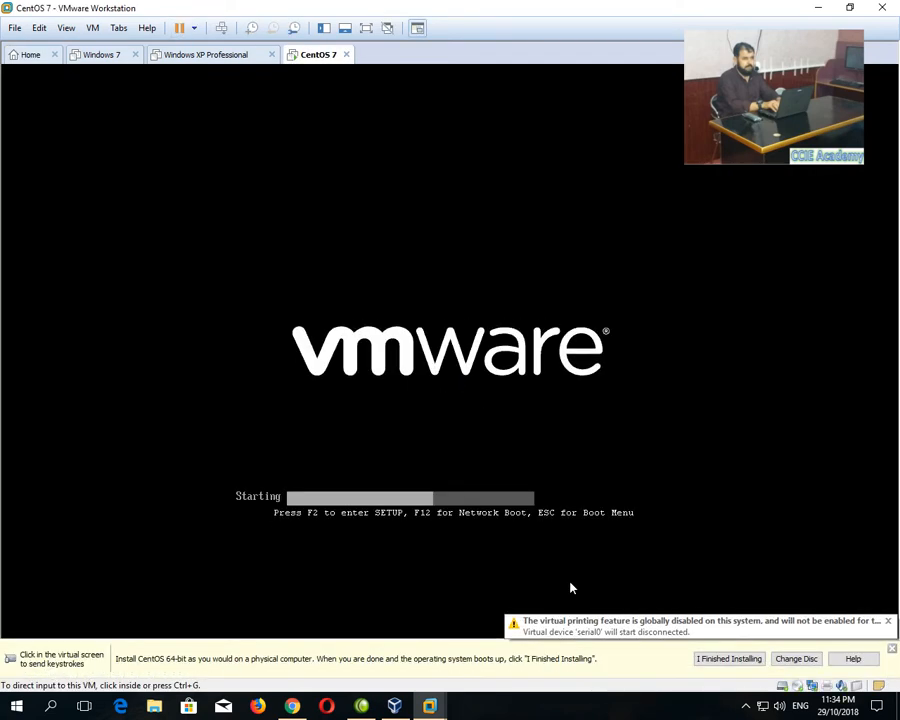
pyautogui.click(893, 651)
pyautogui.click(368, 366)
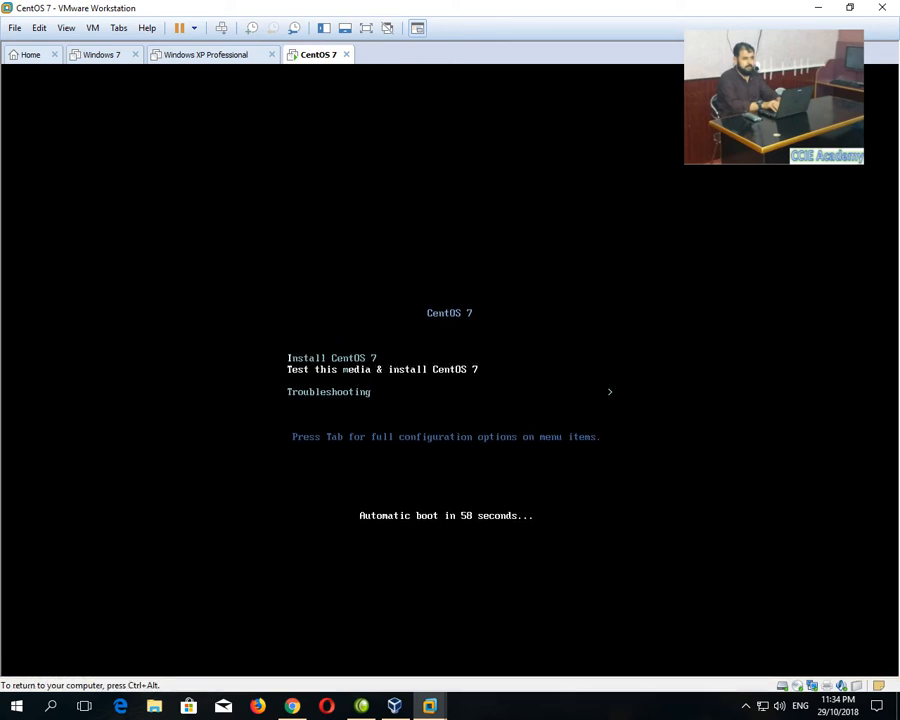
pyautogui.press('Up')
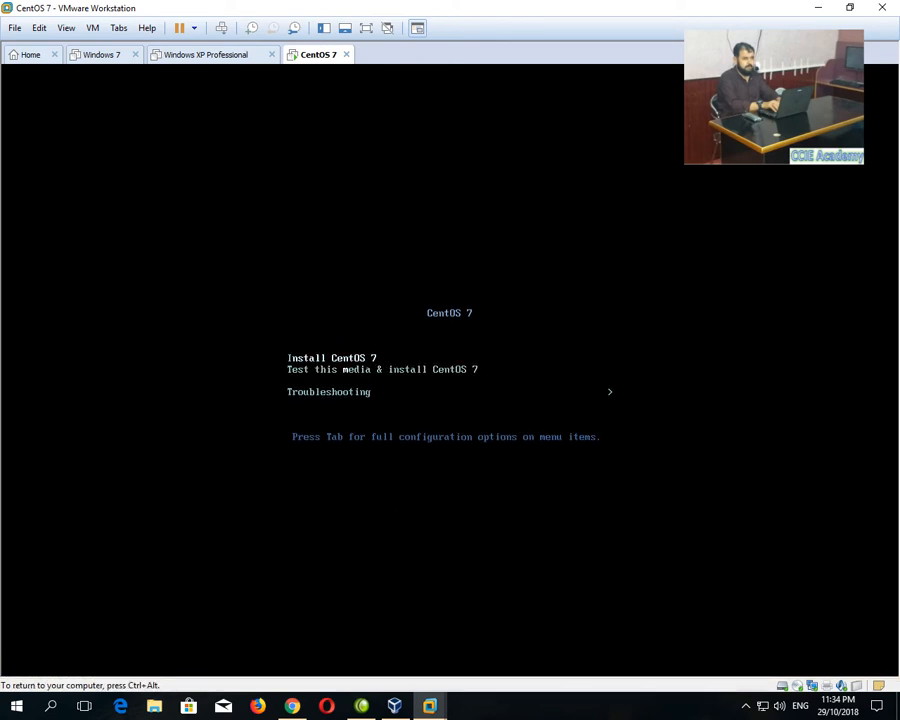
pyautogui.press('Return')
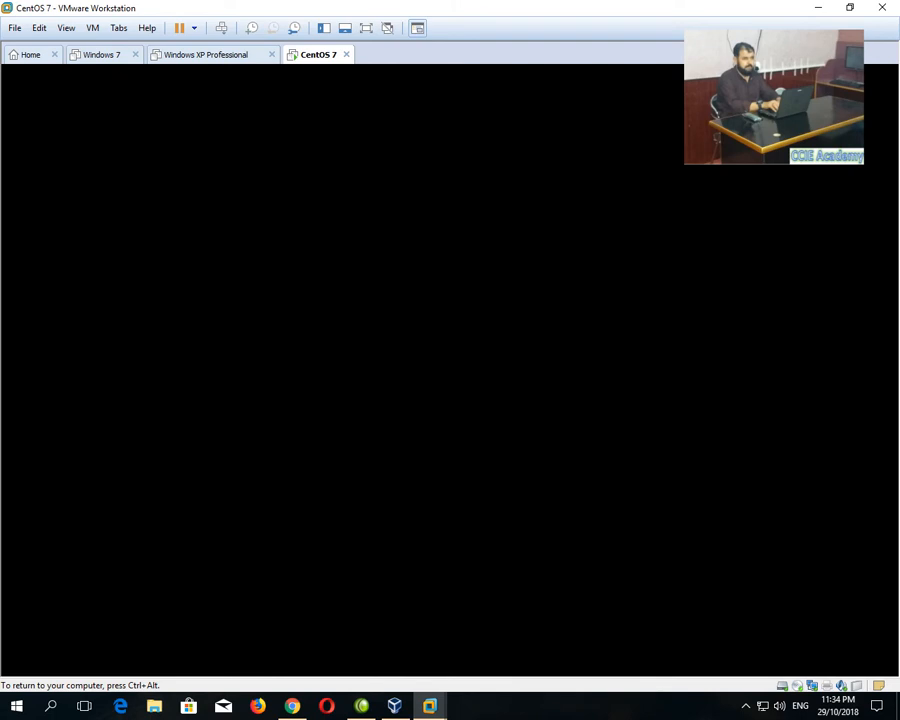
pyautogui.hotkey('ctrl', 'alt')
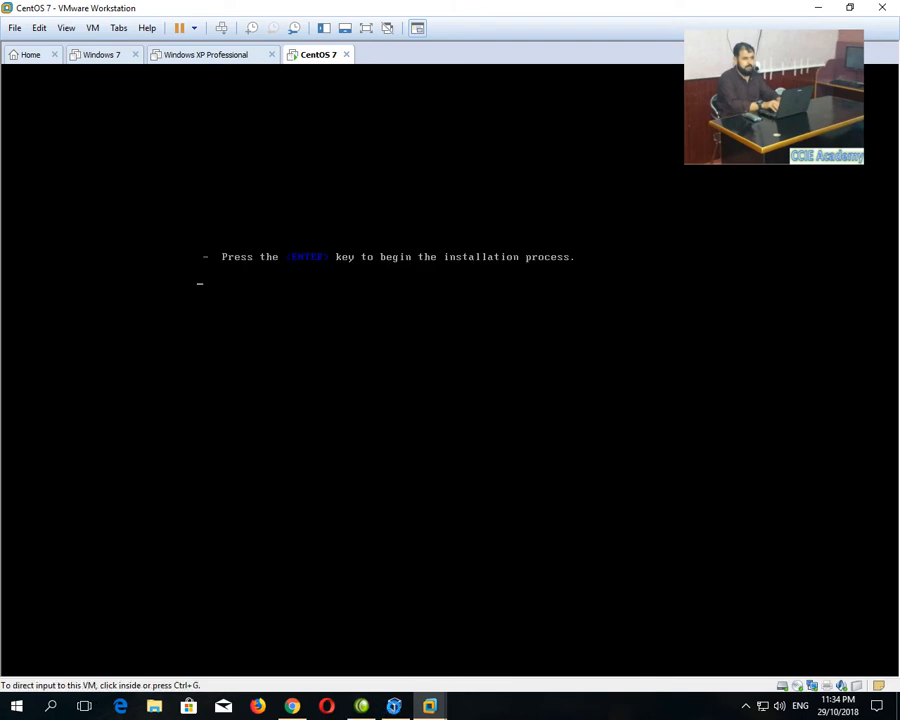
pyautogui.hotkey('alt', 'Tab')
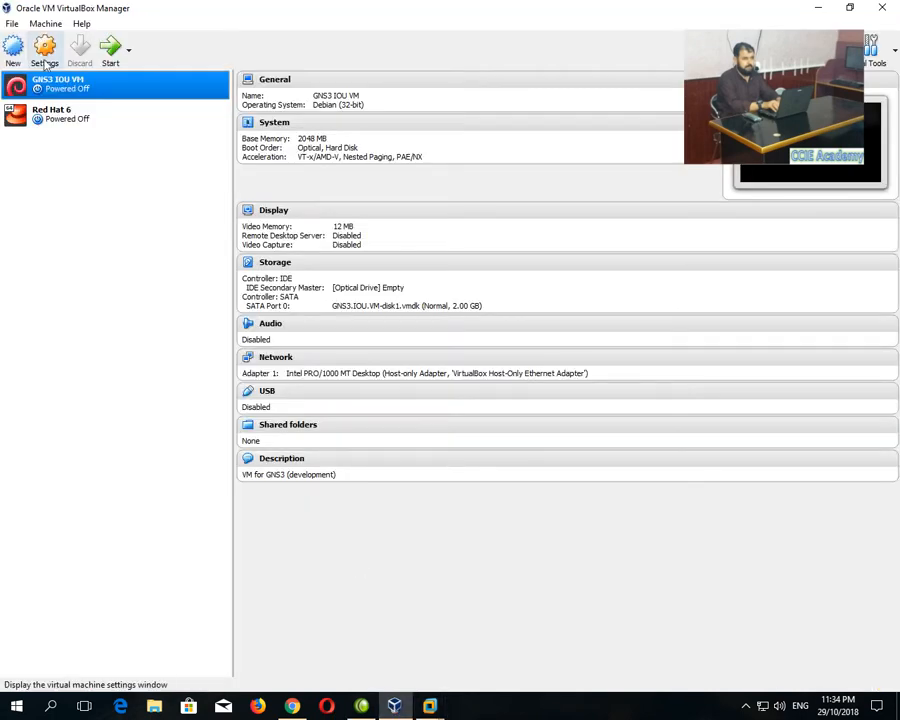
# Create a new Red Hat (64-bit) VM with 2048 MB memory and a new virtual hard disk.
pyautogui.click(13, 50)
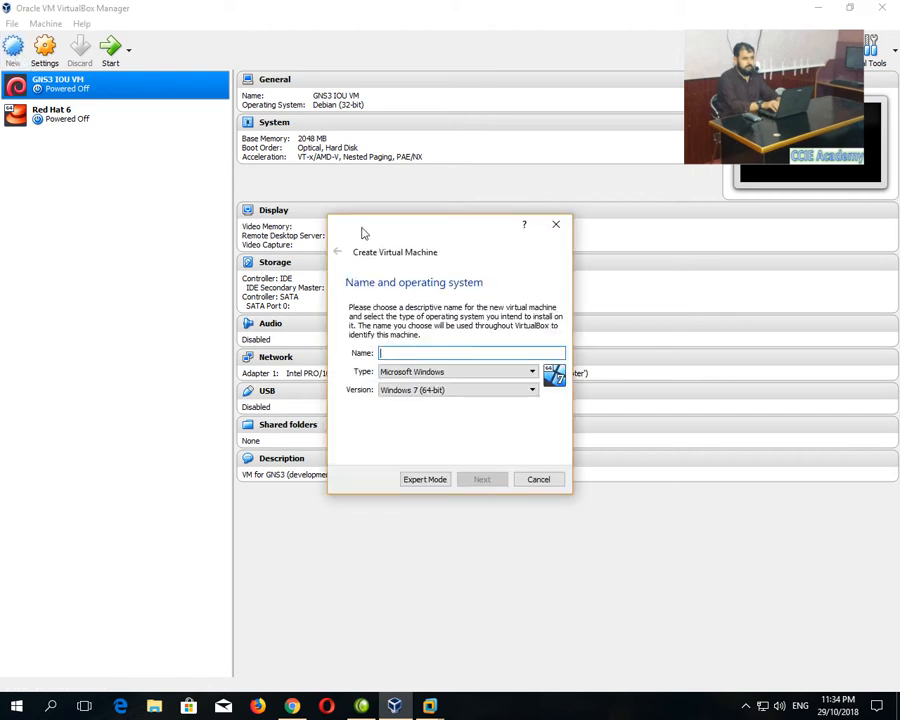
pyautogui.write('Red Hat 7.5')
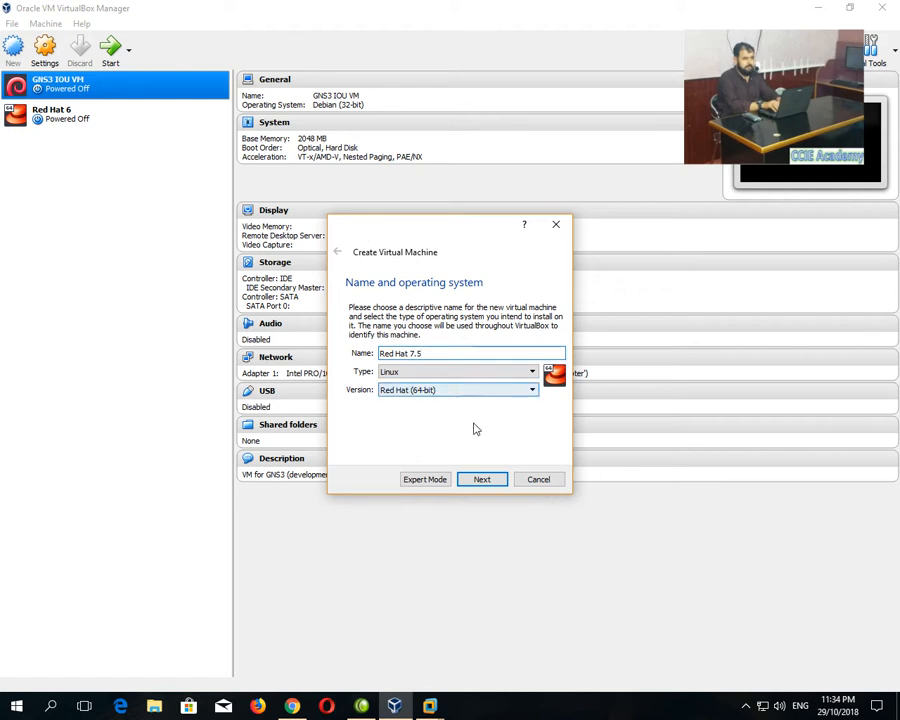
pyautogui.click(481, 480)
pyautogui.doubleClick(522, 355)
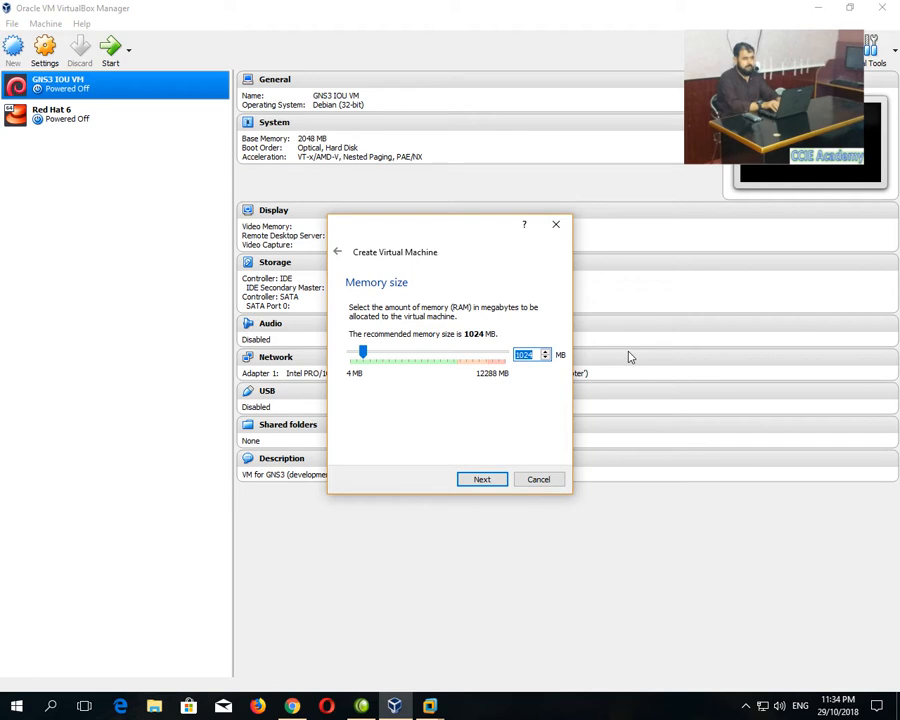
pyautogui.write('2048')
pyautogui.click(486, 480)
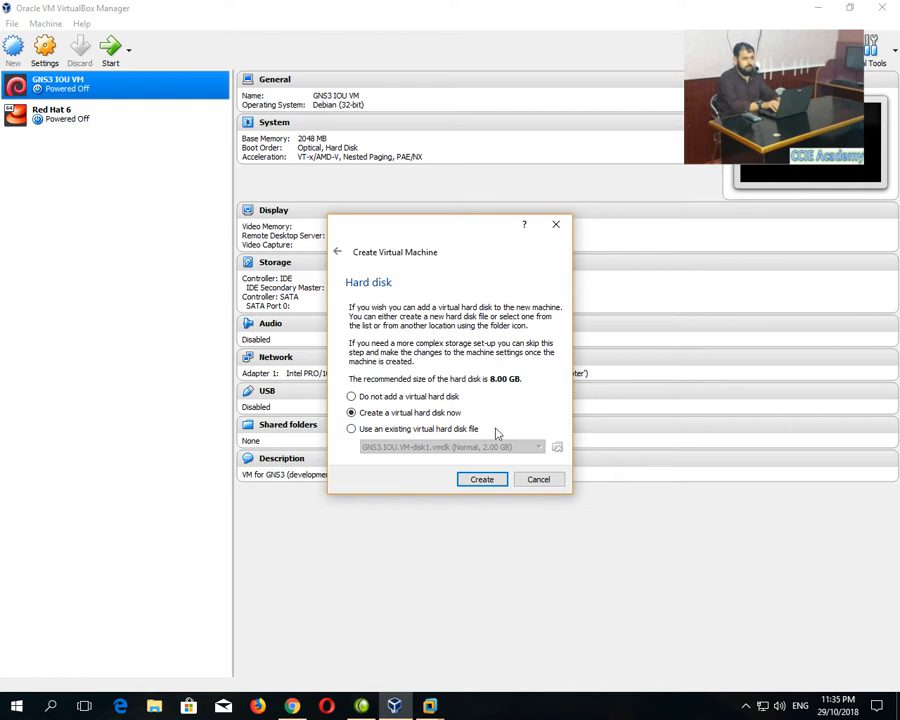
pyautogui.click(476, 483)
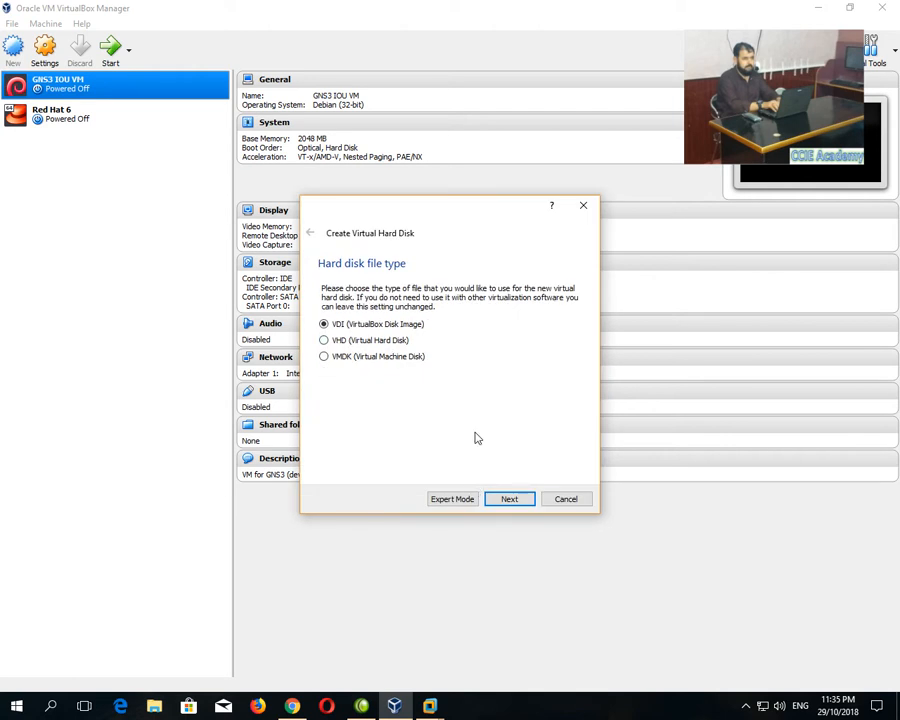
# Choose a dynamically allocated VDI disk and set its file location to Red Hat 7.5.vdi.
pyautogui.click(509, 499)
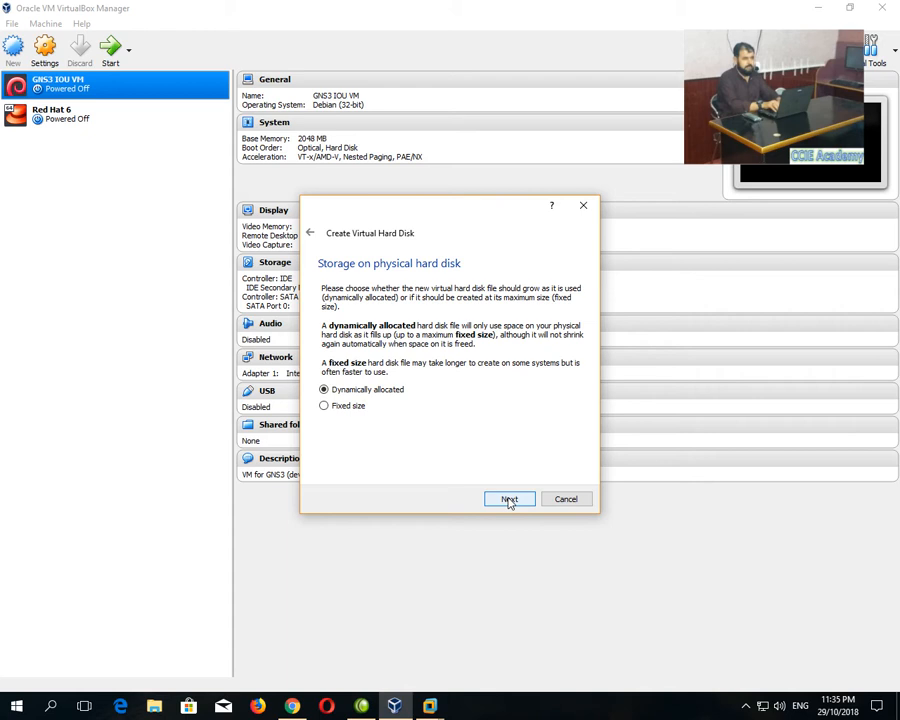
pyautogui.click(354, 408)
pyautogui.click(356, 393)
pyautogui.click(518, 500)
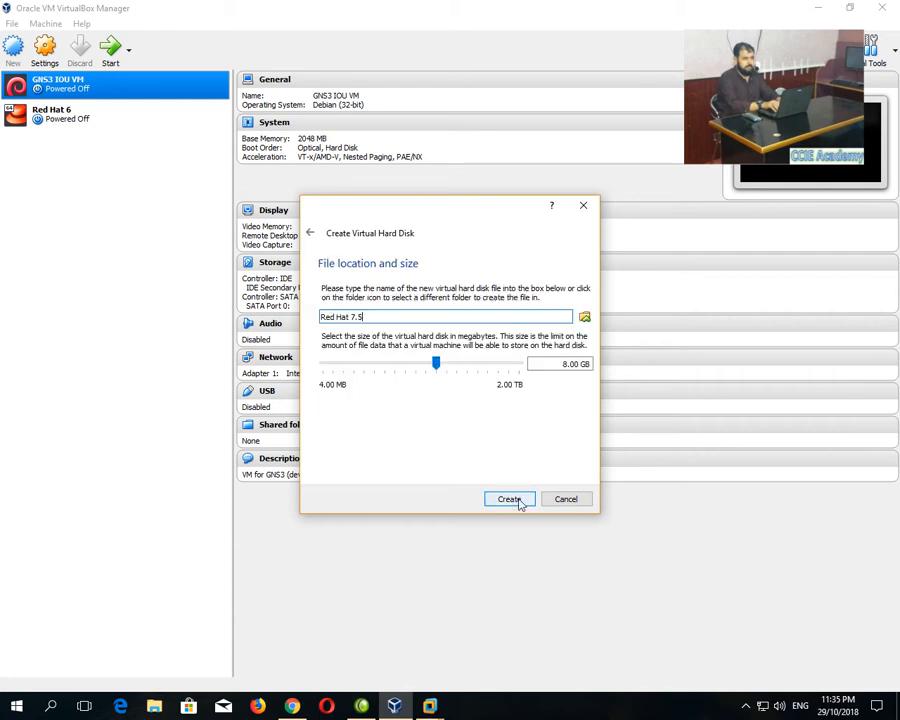
pyautogui.moveTo(528, 363); pyautogui.dragTo(698, 368)
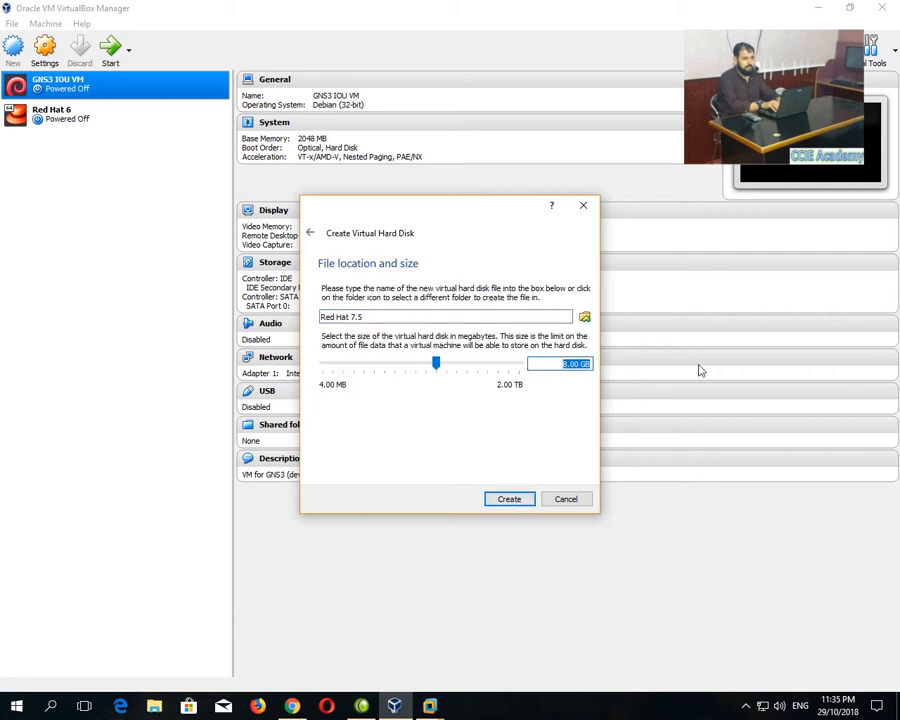
pyautogui.write('16')
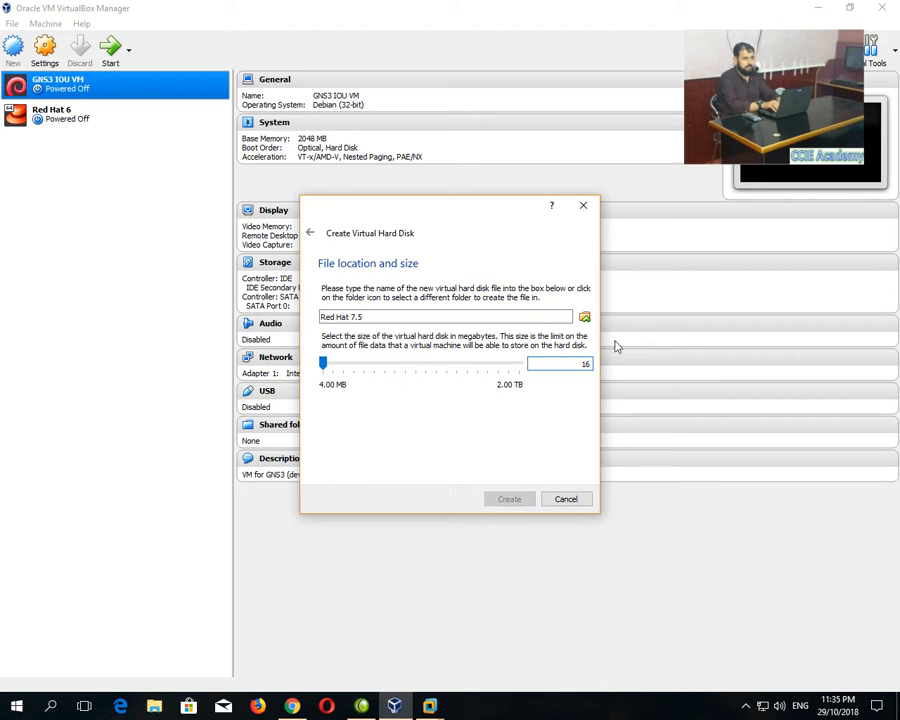
pyautogui.click(585, 317)
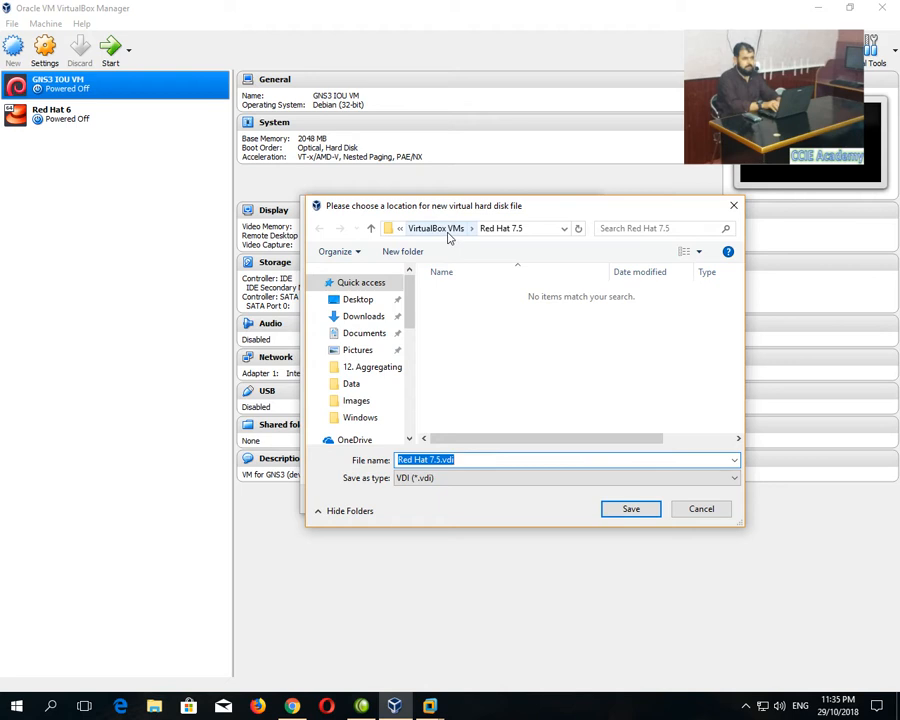
pyautogui.click(642, 516)
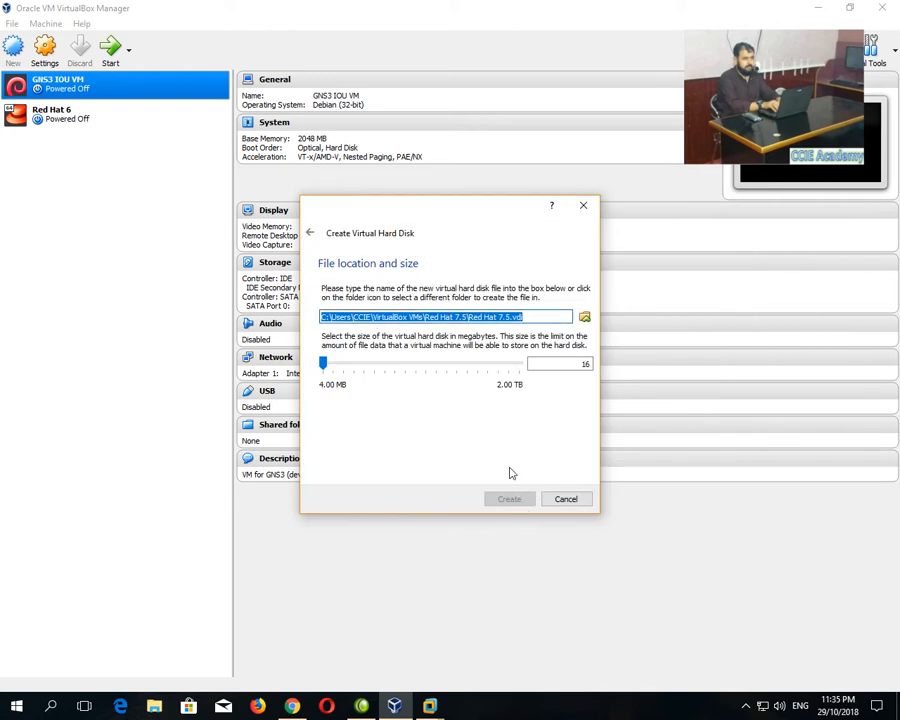
# Set the virtual disk size to 15.34 GB and create the Red Hat 7.5 VM.
pyautogui.click(549, 368)
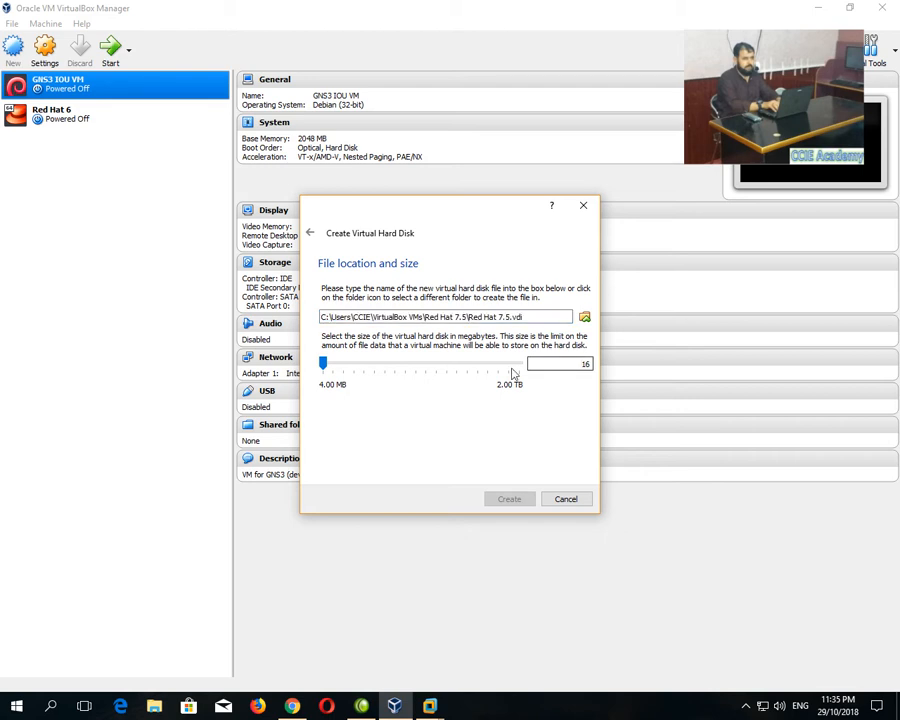
pyautogui.click(349, 373)
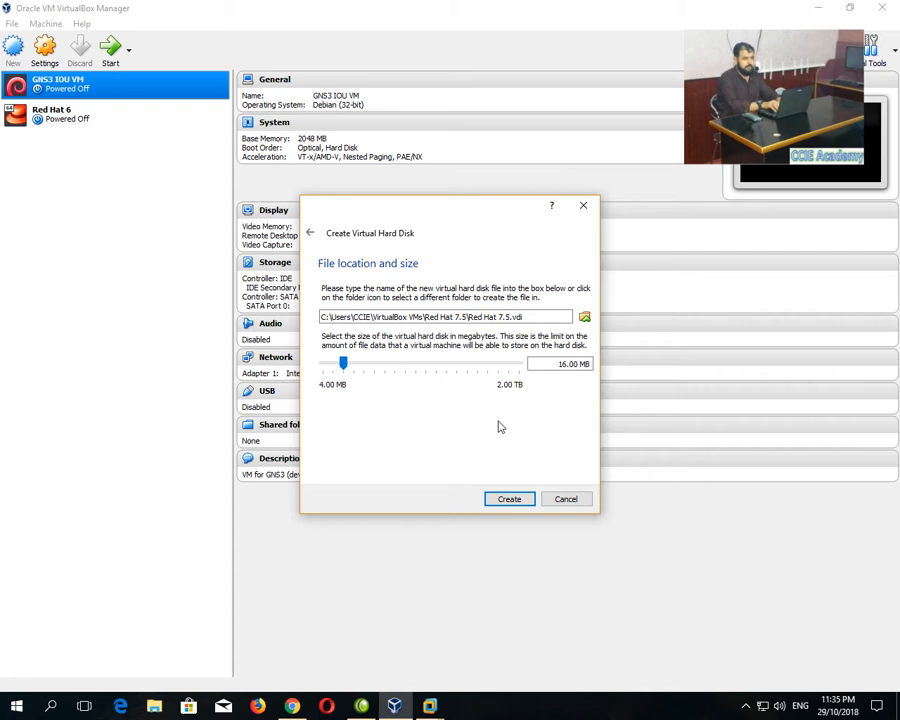
pyautogui.click(447, 371)
pyautogui.click(447, 370)
pyautogui.click(447, 370)
pyautogui.click(447, 370)
pyautogui.click(447, 370)
pyautogui.click(447, 370)
pyautogui.moveTo(406, 369); pyautogui.dragTo(449, 367)
pyautogui.click(507, 500)
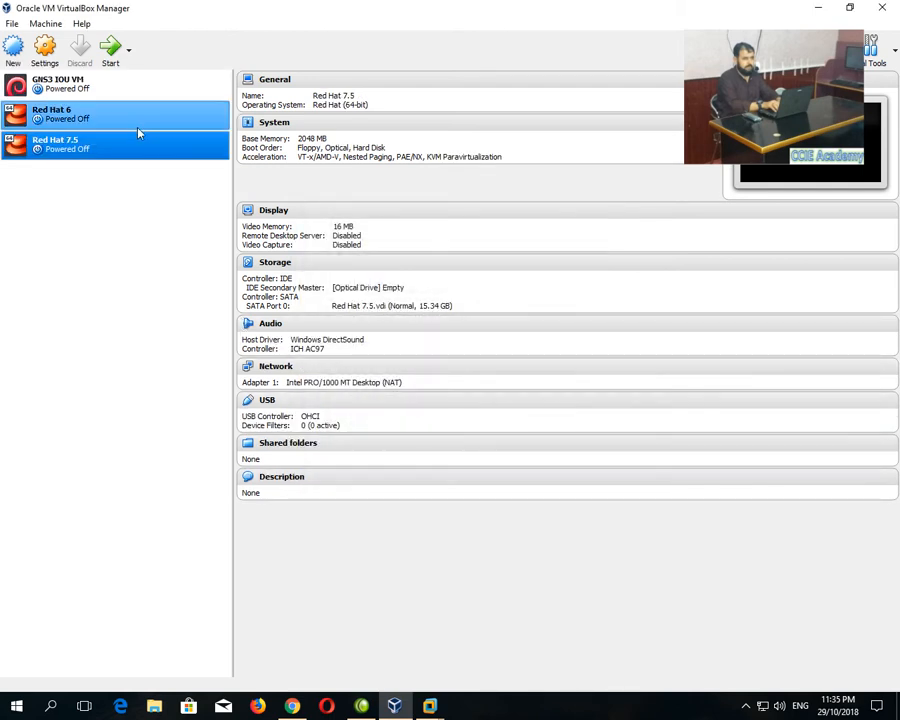
# Attach rhel-server-7.5-x86_64-dvd.iso to the Red Hat 7.5 VM's empty IDE optical drive.
pyautogui.rightClick(114, 148)
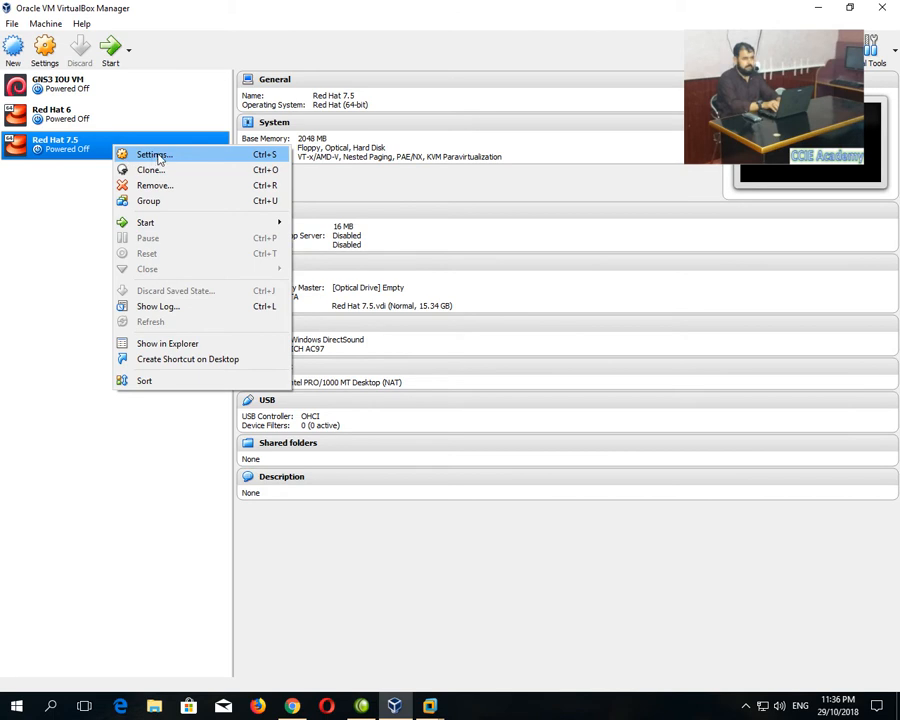
pyautogui.click(130, 155)
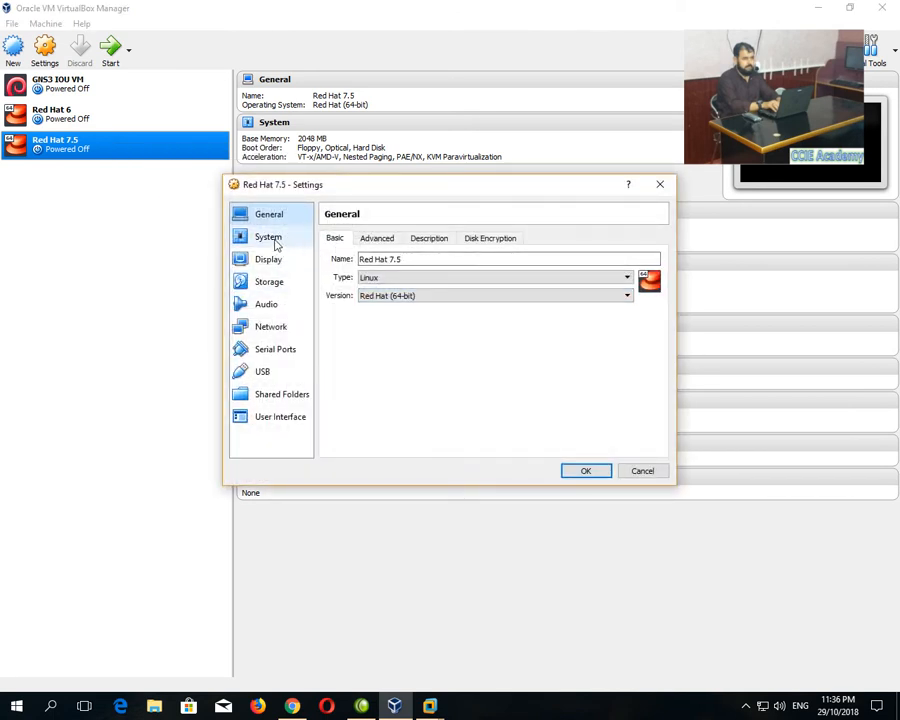
pyautogui.click(274, 284)
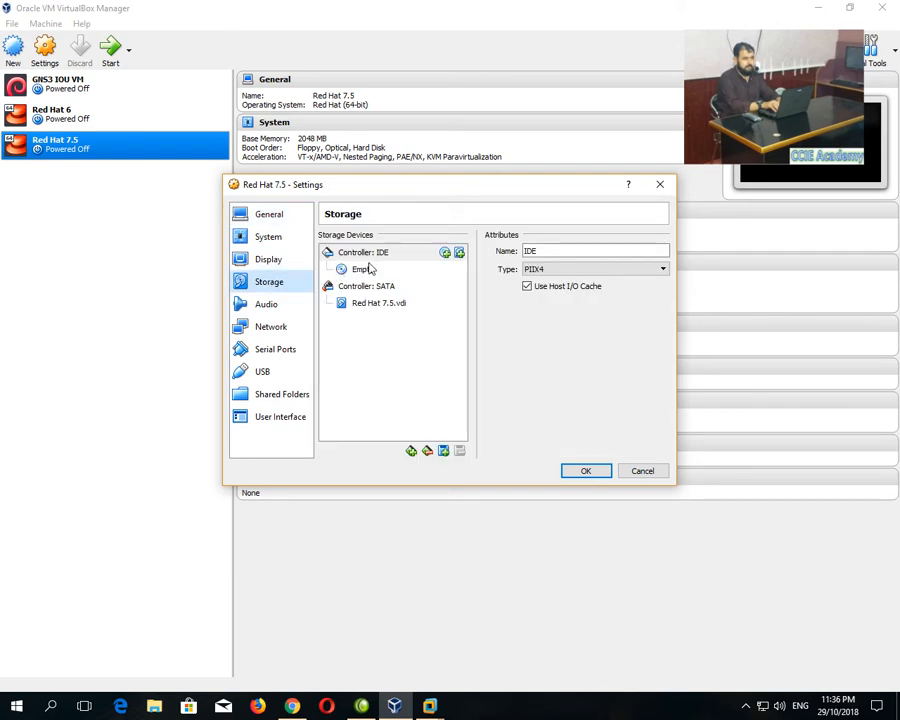
pyautogui.click(366, 269)
pyautogui.click(662, 252)
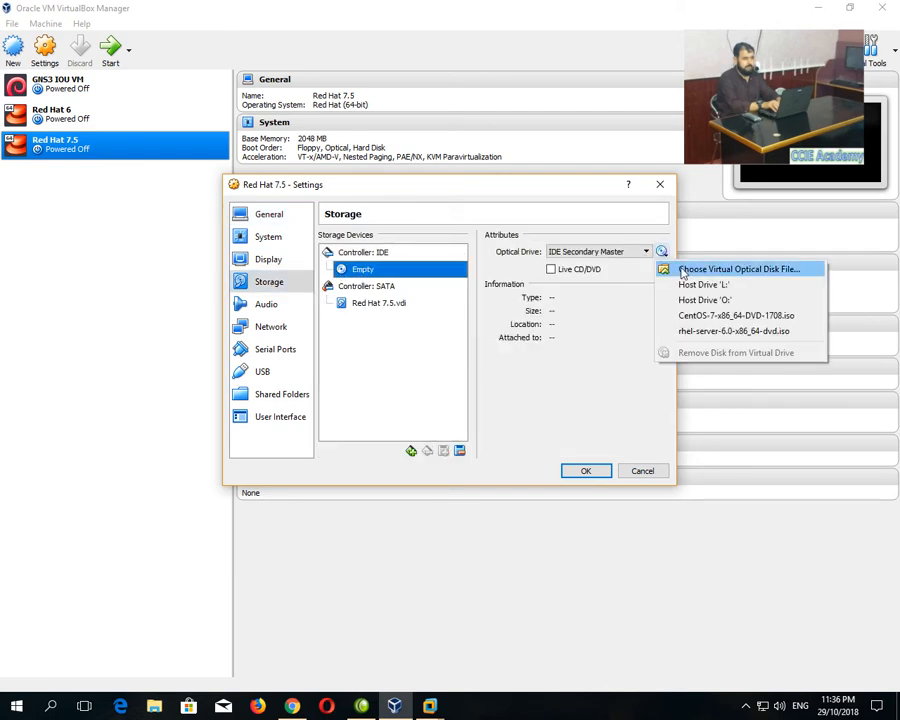
pyautogui.click(690, 269)
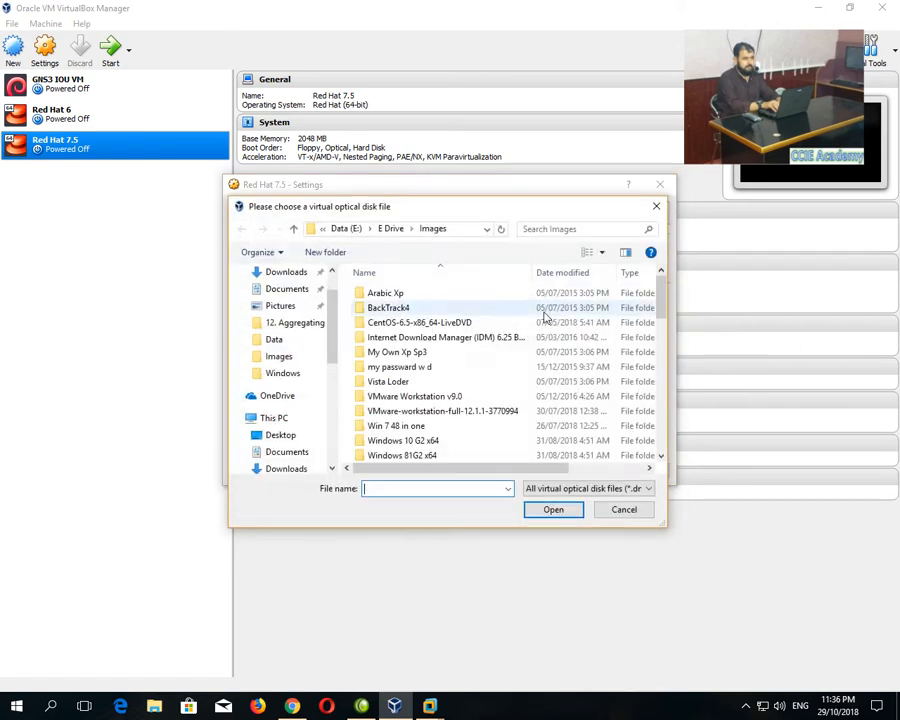
pyautogui.click(660, 456)
pyautogui.moveTo(660, 456); pyautogui.dragTo(660, 456)
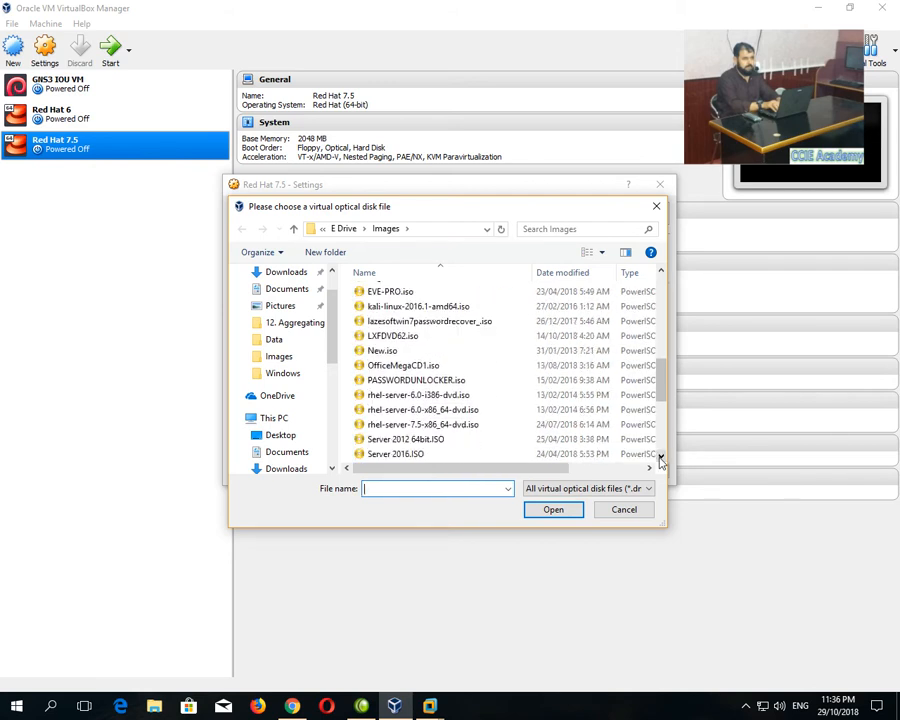
pyautogui.click(404, 425)
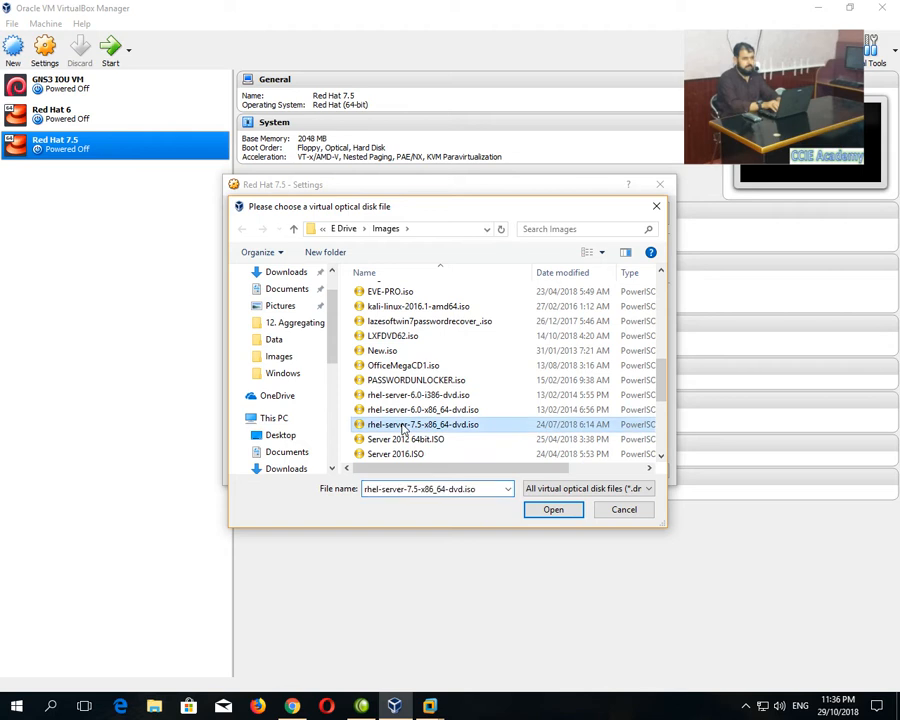
pyautogui.click(550, 510)
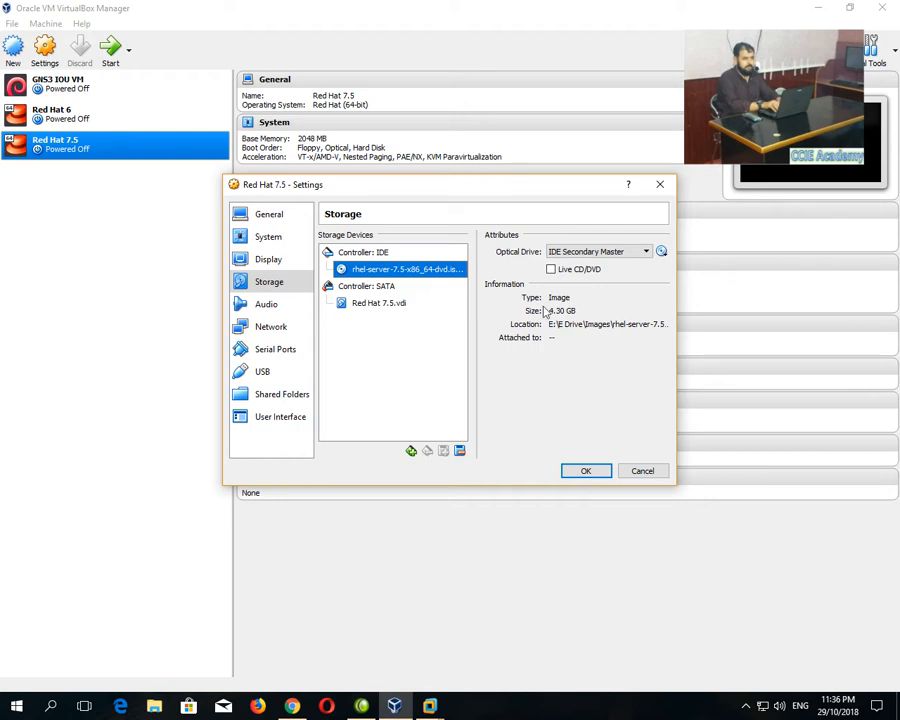
# Set Shared Clipboard and Drag'n'Drop to Bidirectional under General > Advanced and save.
pyautogui.click(270, 236)
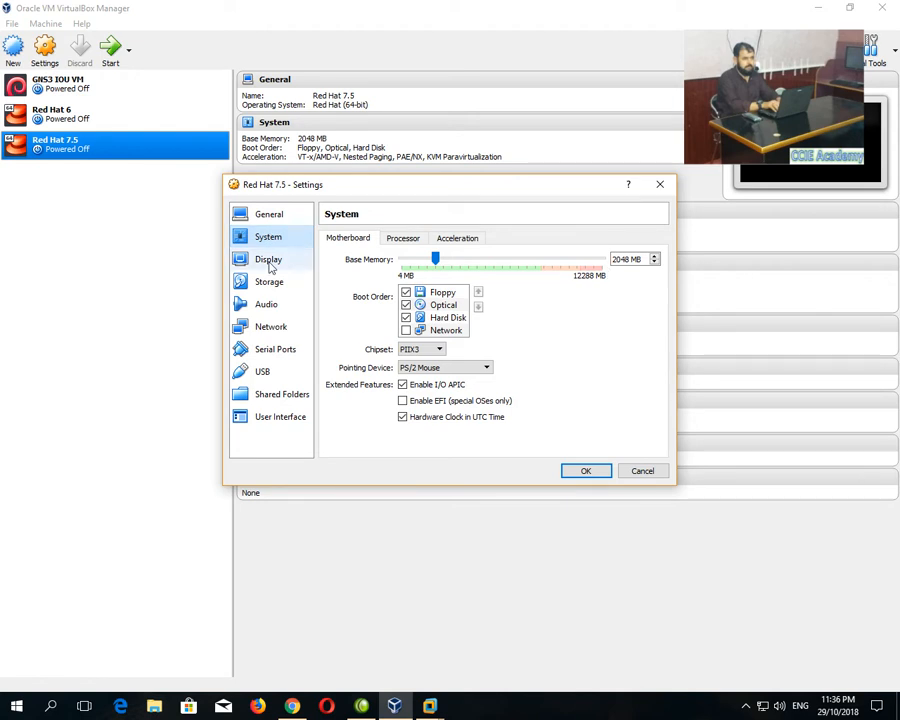
pyautogui.click(269, 262)
pyautogui.click(277, 219)
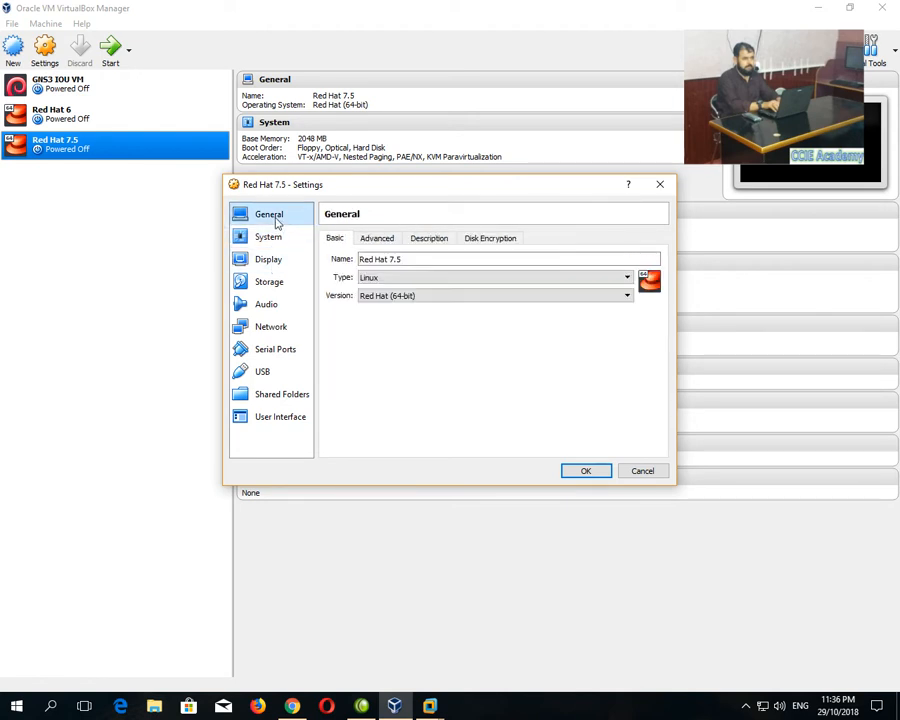
pyautogui.click(376, 240)
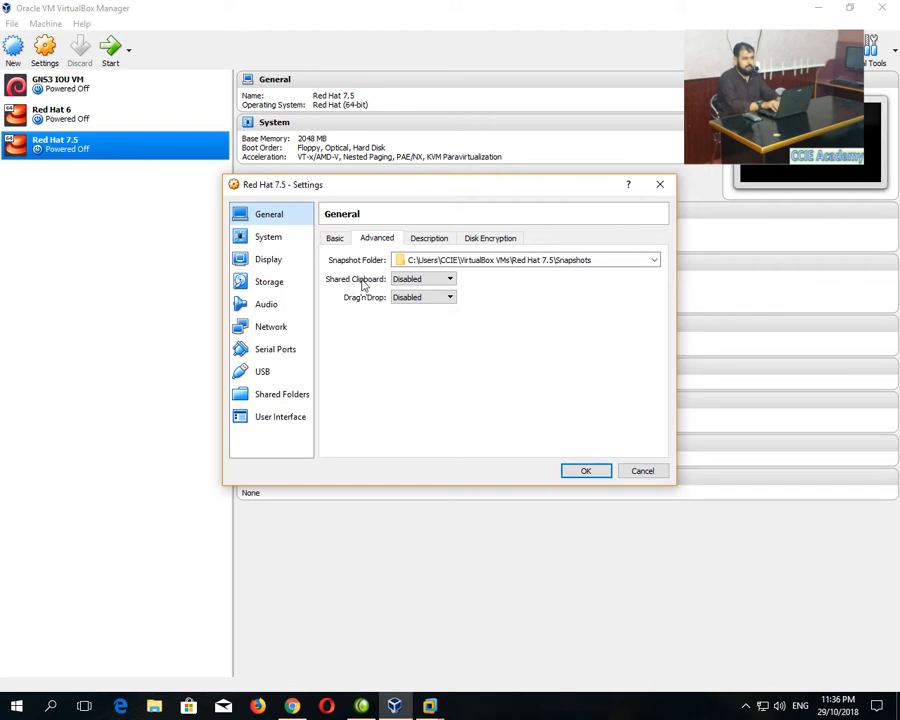
pyautogui.click(411, 281)
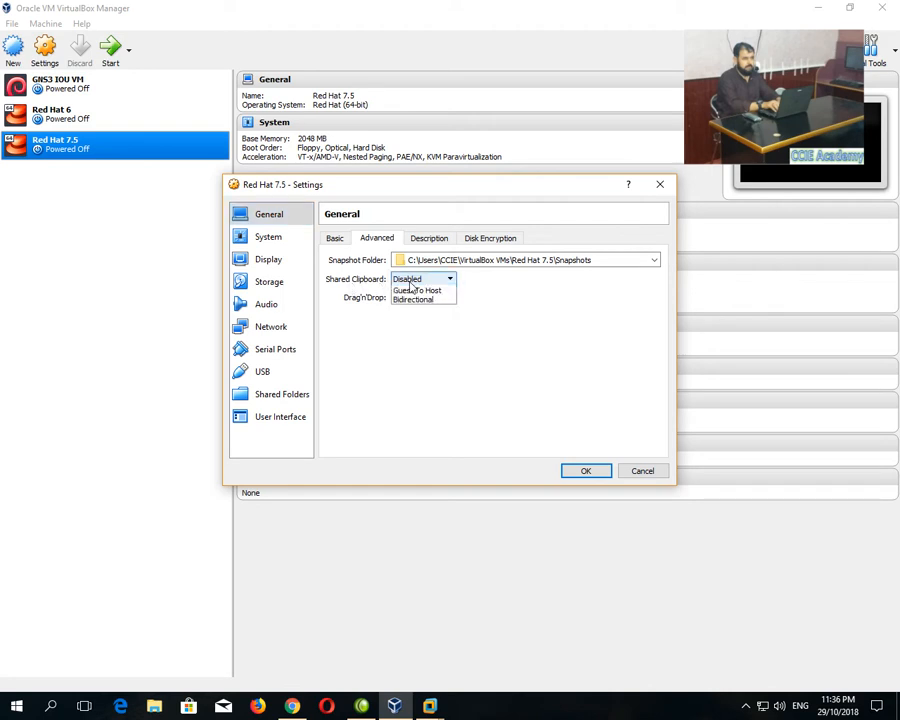
pyautogui.click(410, 315)
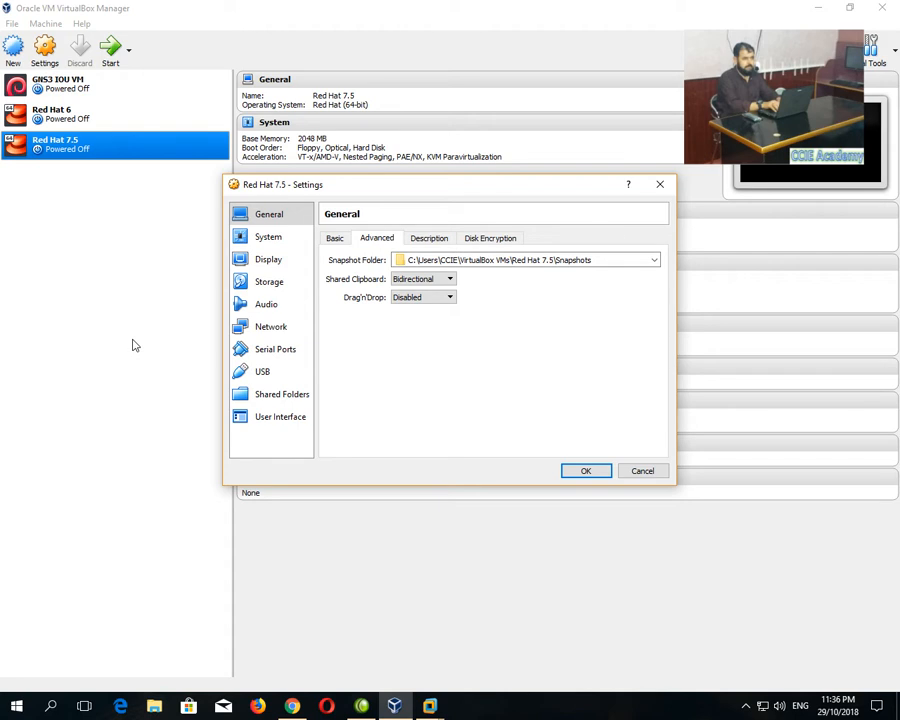
pyautogui.click(424, 297)
pyautogui.click(396, 337)
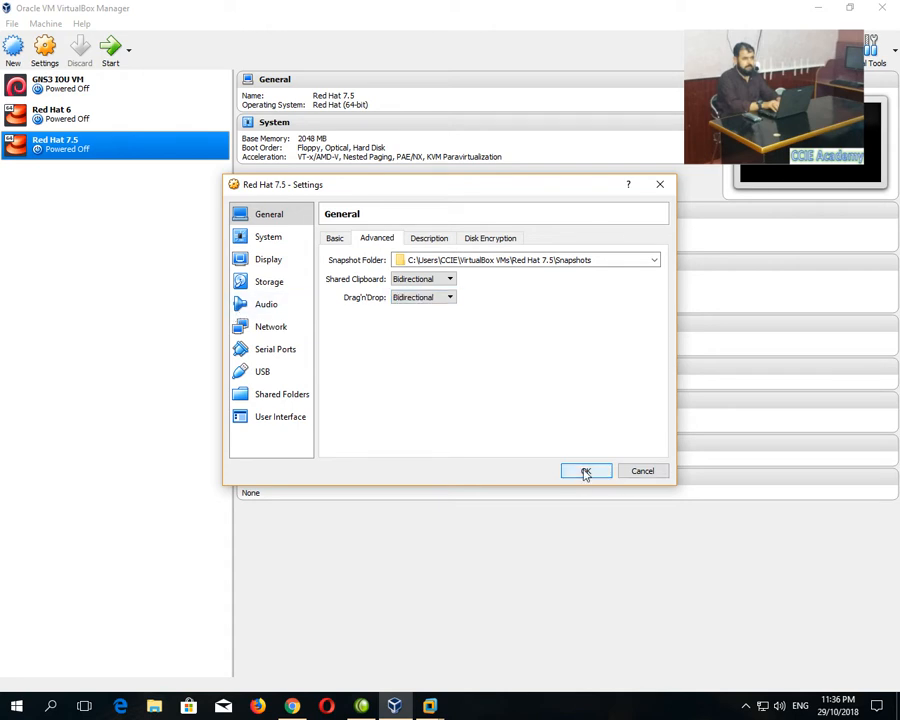
pyautogui.click(586, 472)
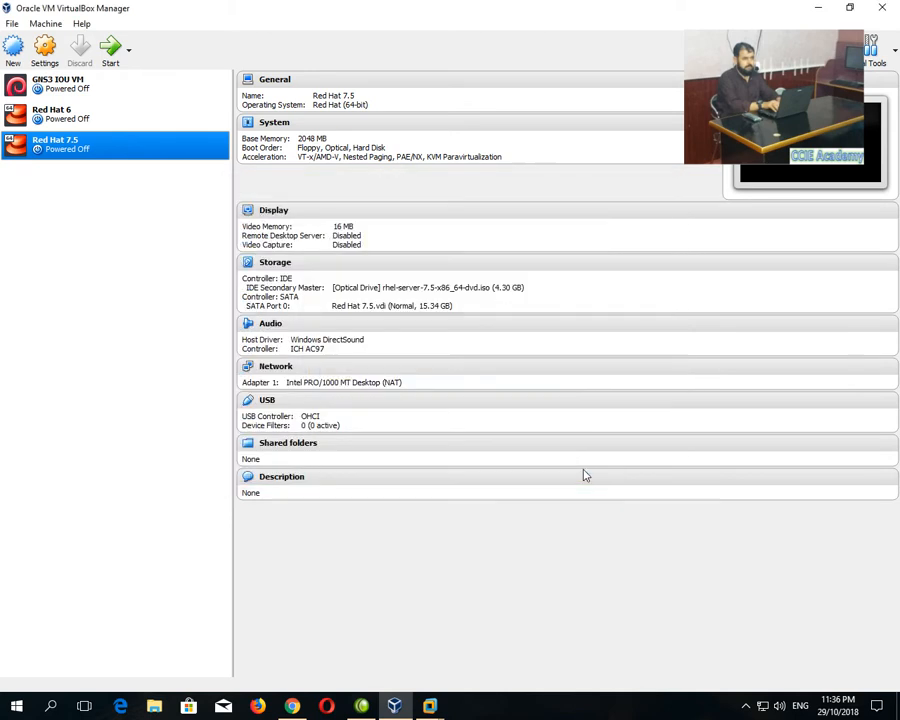
# Start the Red Hat 7.5 VM and boot the 'Install Red Hat Enterprise Linux 7.5' entry.
pyautogui.click(111, 57)
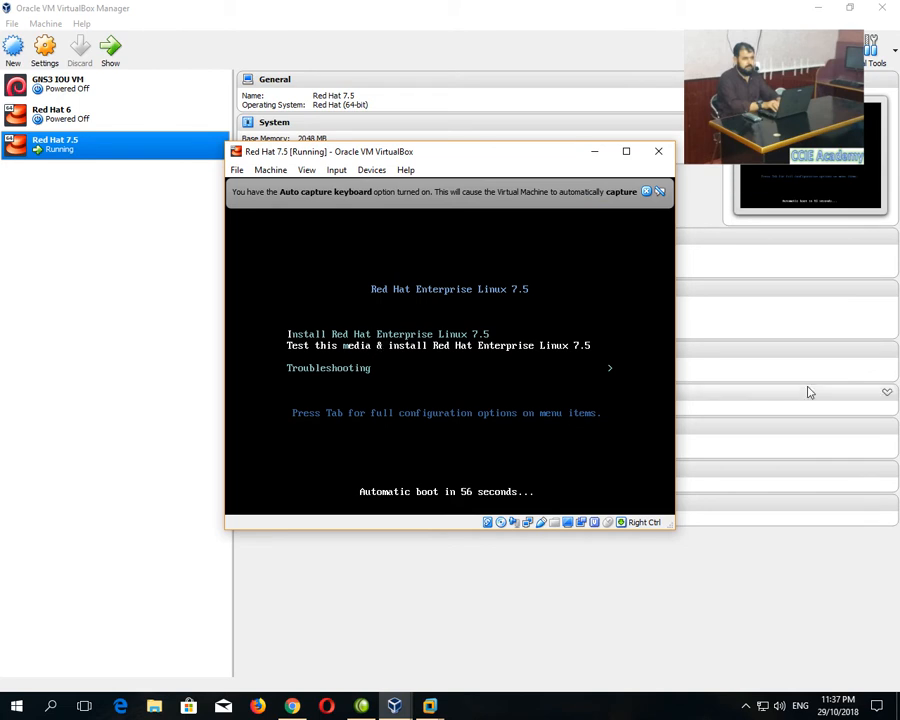
pyautogui.press('Up')
pyautogui.press('Return')
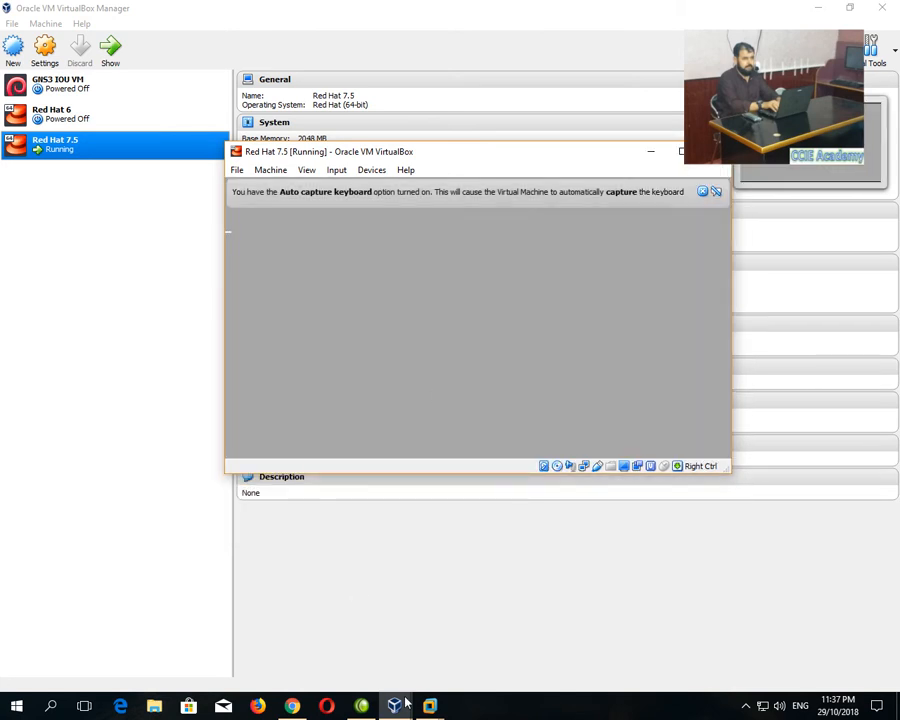
# Bring the CentOS 7 installer forward and continue with English (United States).
pyautogui.moveTo(430, 705)
pyautogui.click(612, 620)
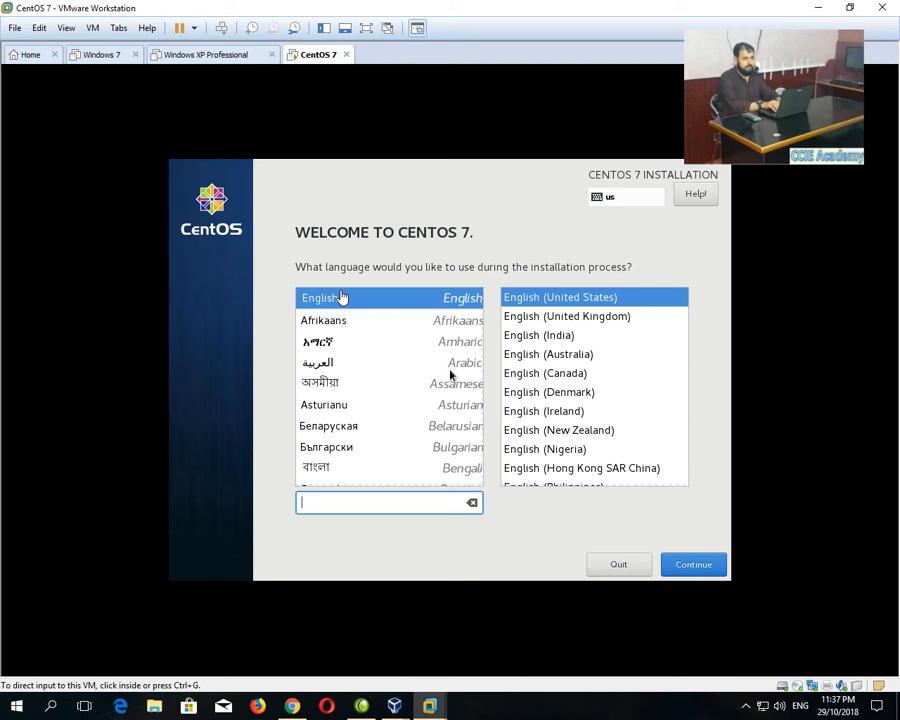
pyautogui.click(352, 305)
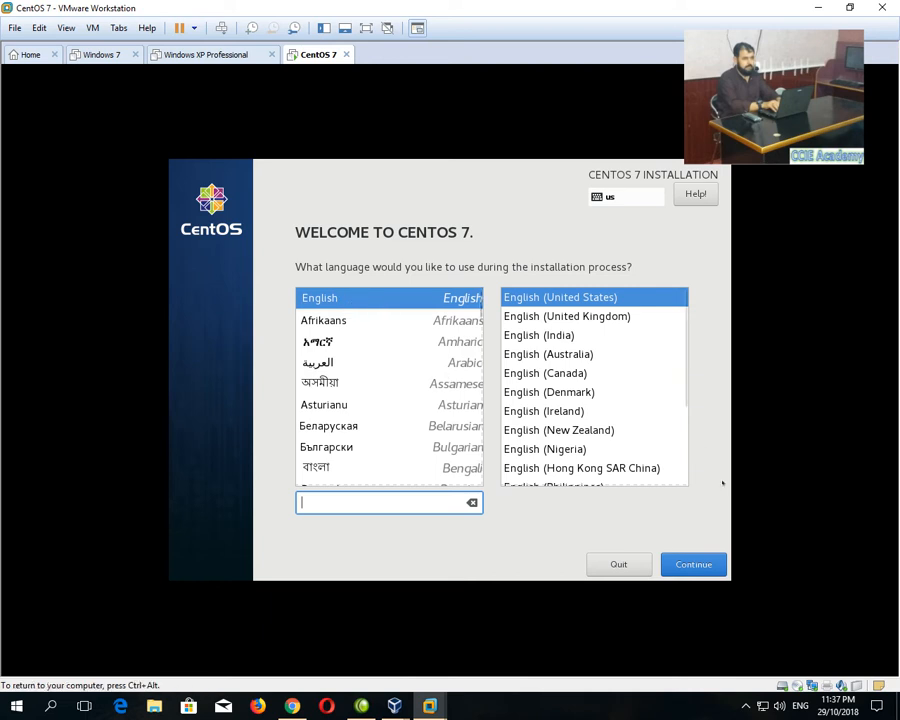
pyautogui.click(692, 566)
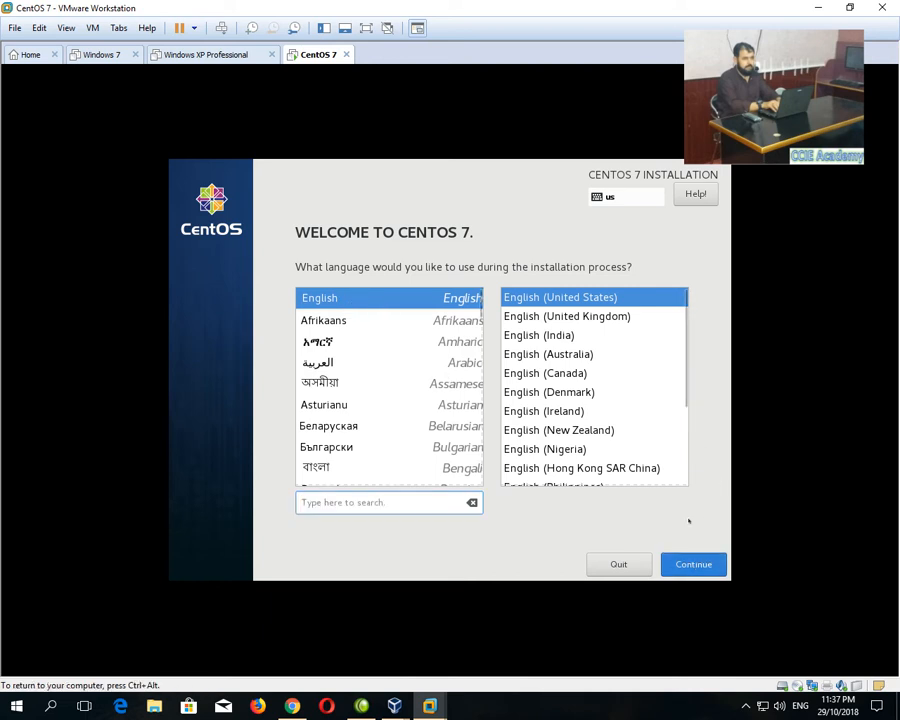
pyautogui.click(699, 570)
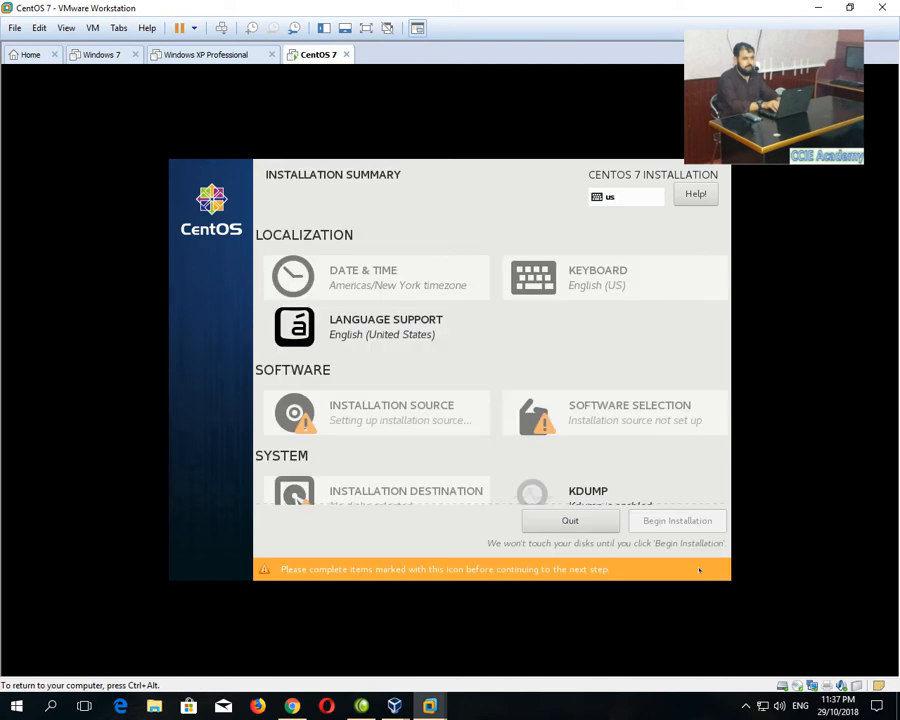
# Set the installer timezone to region Asia, city Karachi.
pyautogui.click(344, 282)
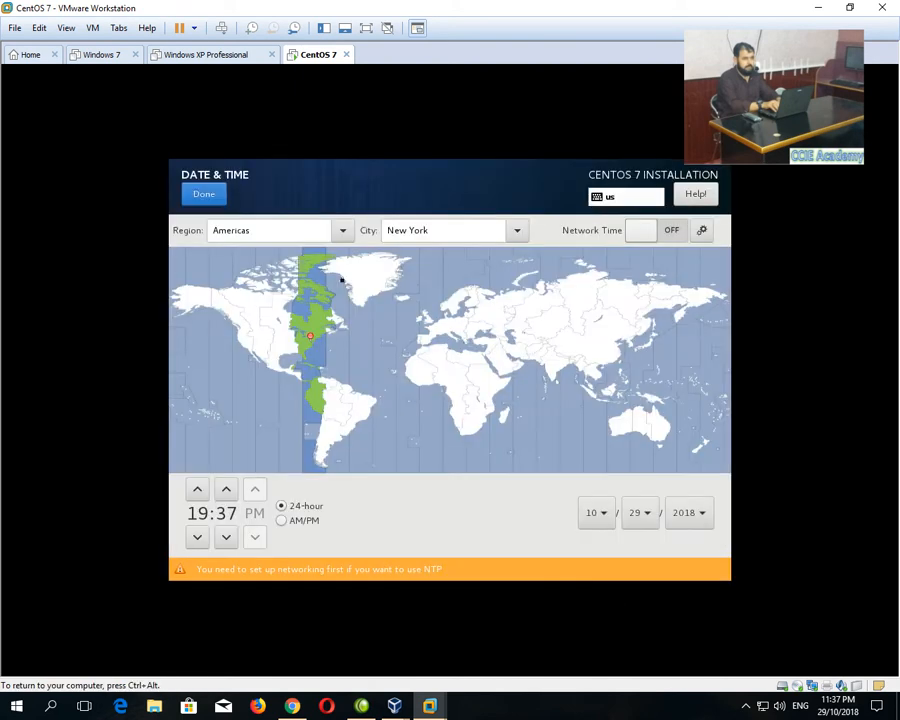
pyautogui.click(280, 230)
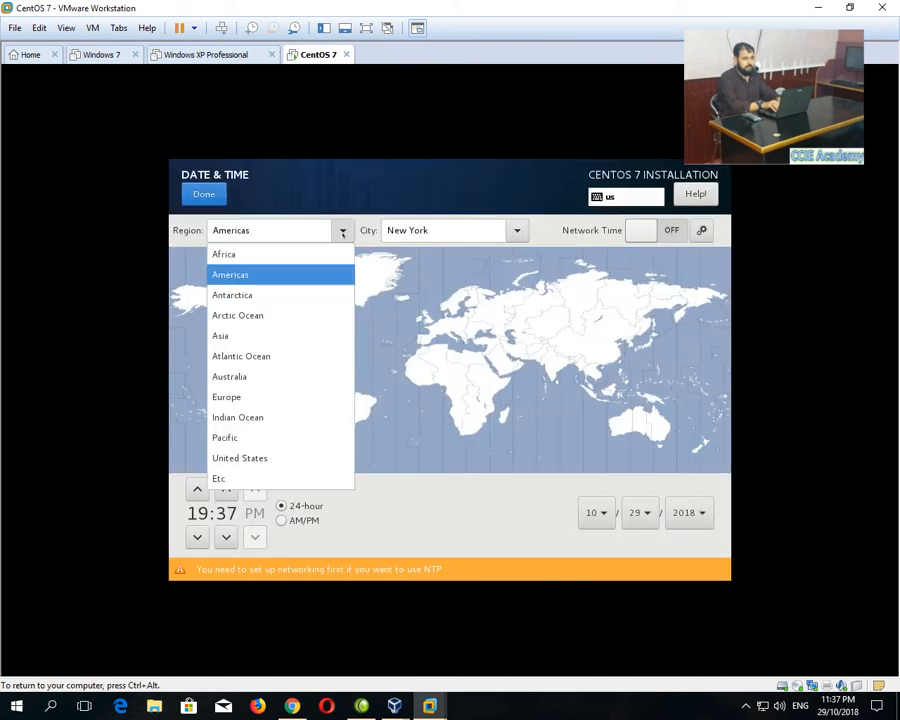
pyautogui.click(272, 336)
pyautogui.moveTo(421, 230); pyautogui.dragTo(243, 231)
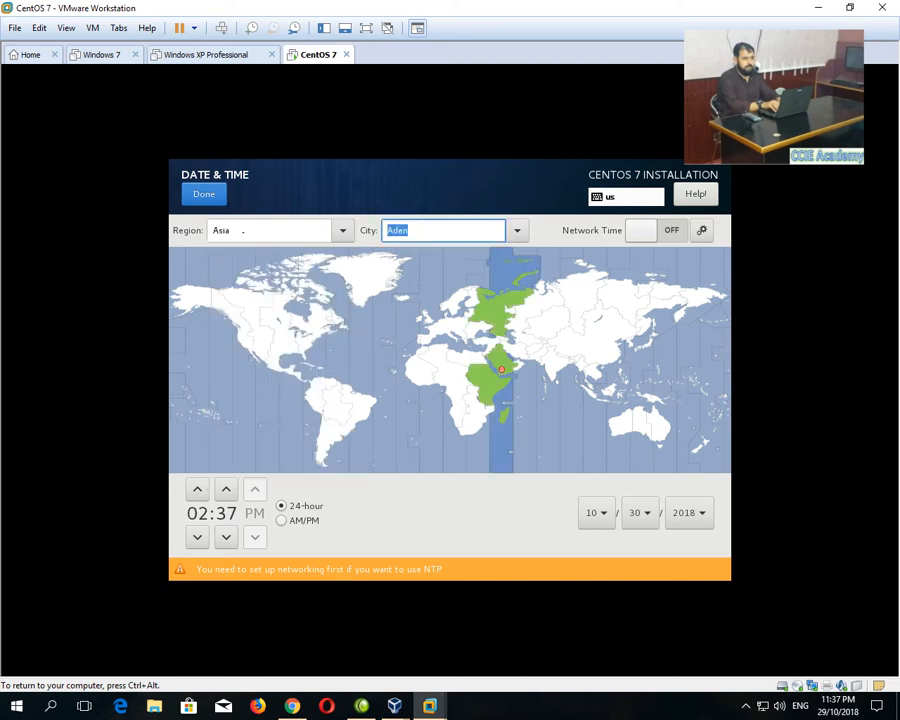
pyautogui.write('karachi')
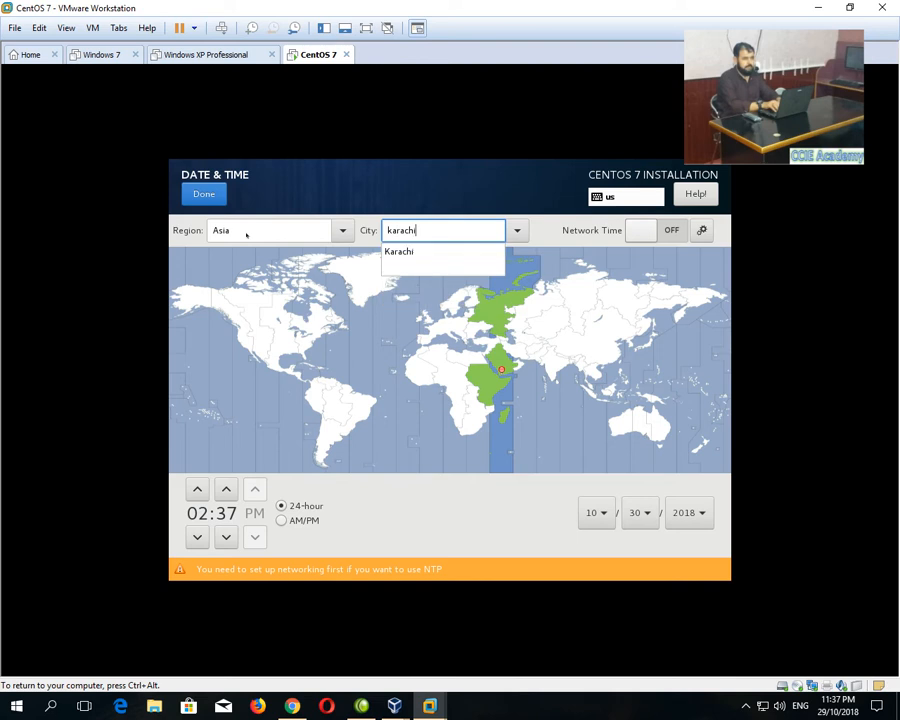
pyautogui.press('Down')
pyautogui.press('Return')
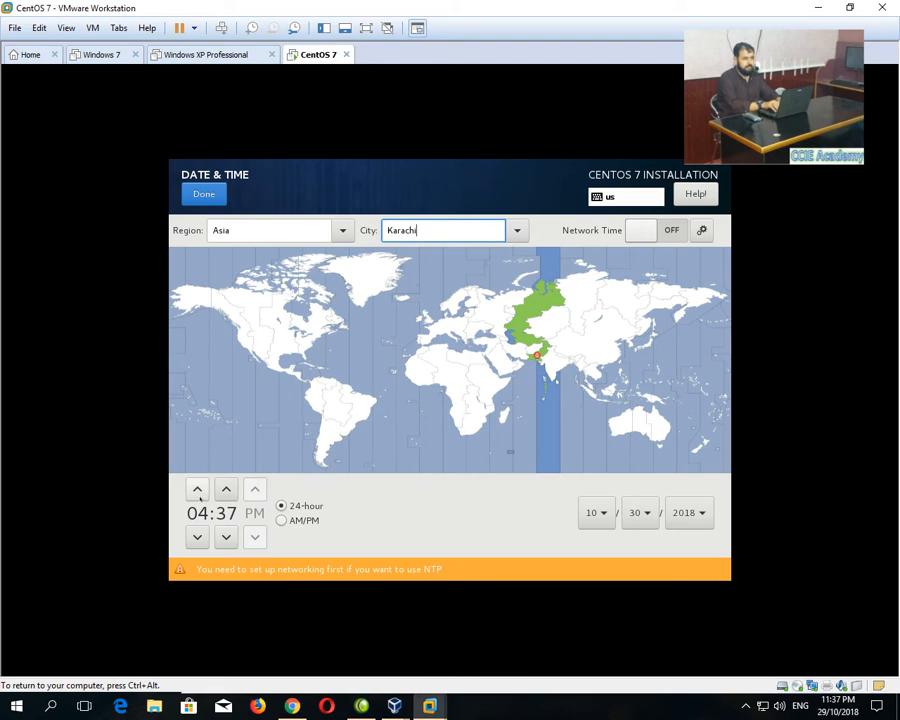
# Set the clock to 11:37 PM and return to the Installation Summary.
pyautogui.click(197, 490)
pyautogui.click(197, 490)
pyautogui.click(197, 490)
pyautogui.click(197, 490)
pyautogui.click(197, 490)
pyautogui.click(197, 490)
pyautogui.click(197, 490)
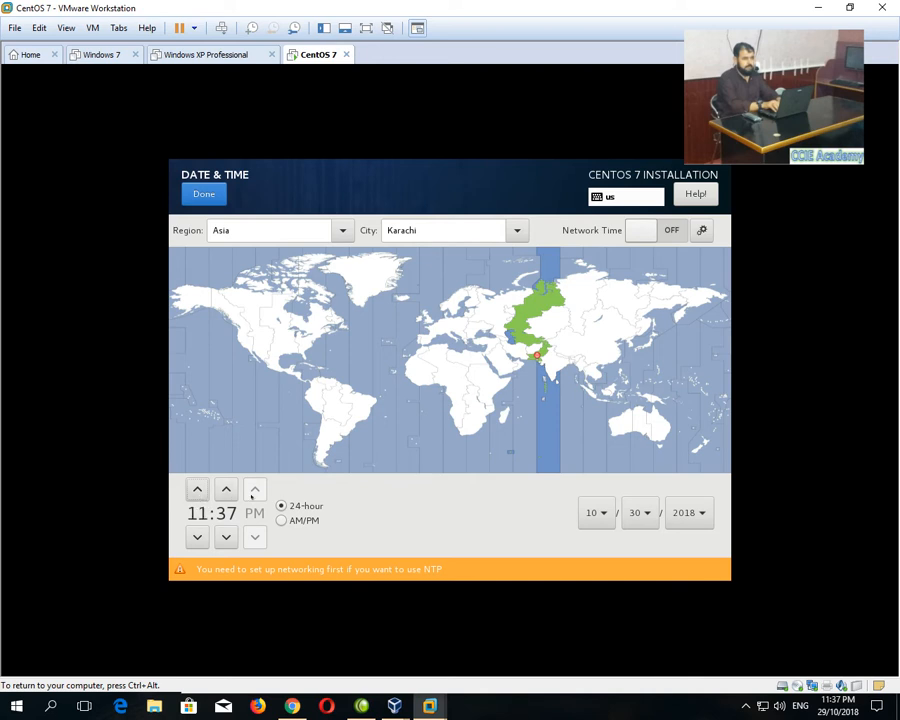
pyautogui.click(281, 520)
pyautogui.click(255, 535)
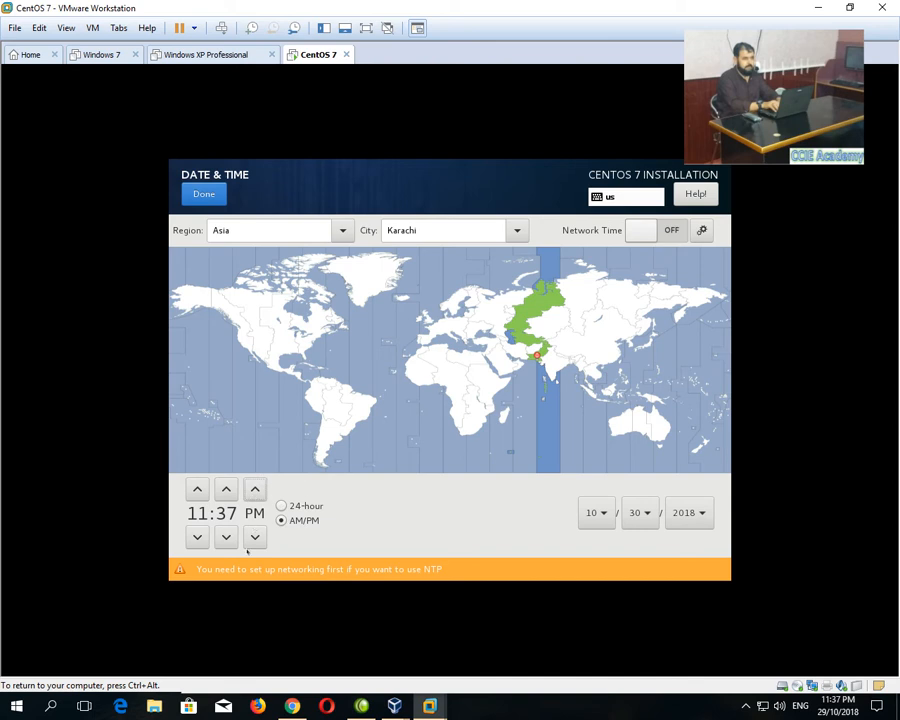
pyautogui.click(255, 536)
pyautogui.click(204, 197)
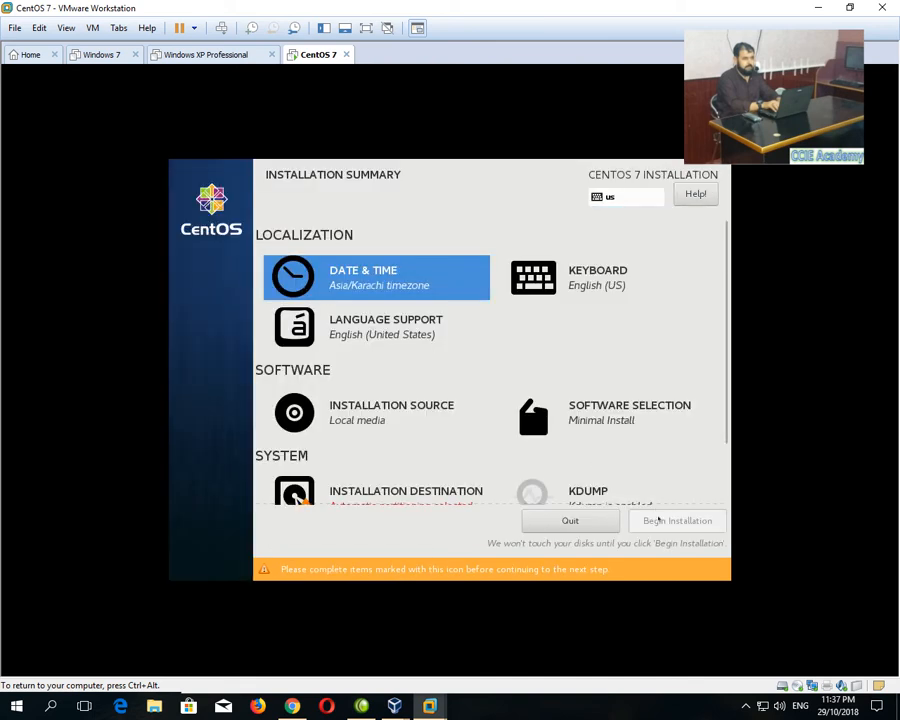
# Add the Urdu (Pakistan) keyboard layout next to English (US) and confirm.
pyautogui.click(580, 292)
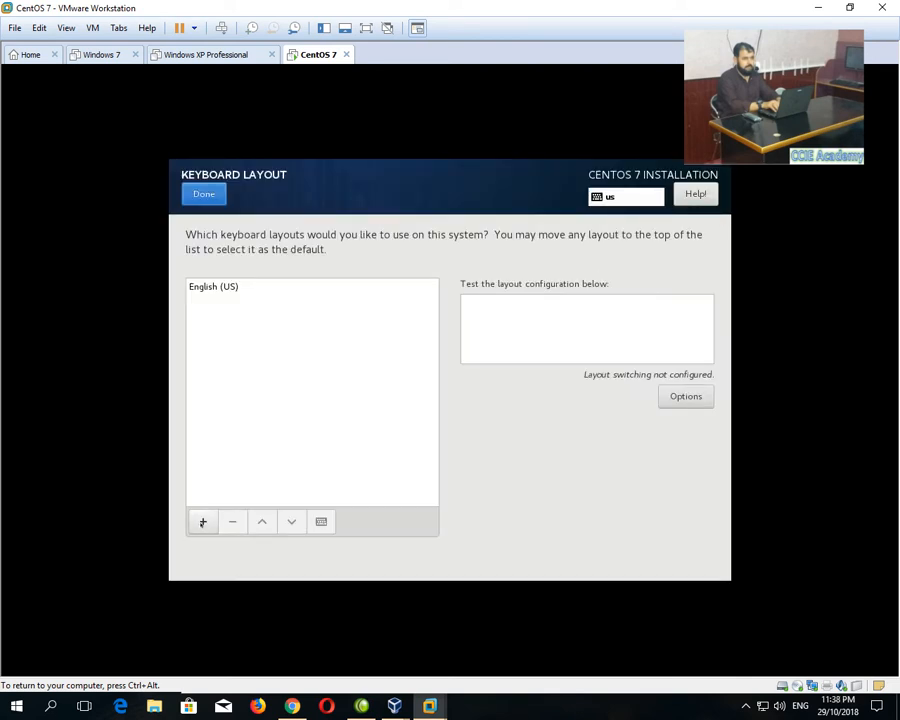
pyautogui.click(202, 522)
pyautogui.write('rud')
pyautogui.press('BackSpace')
pyautogui.press('BackSpace')
pyautogui.press('BackSpace')
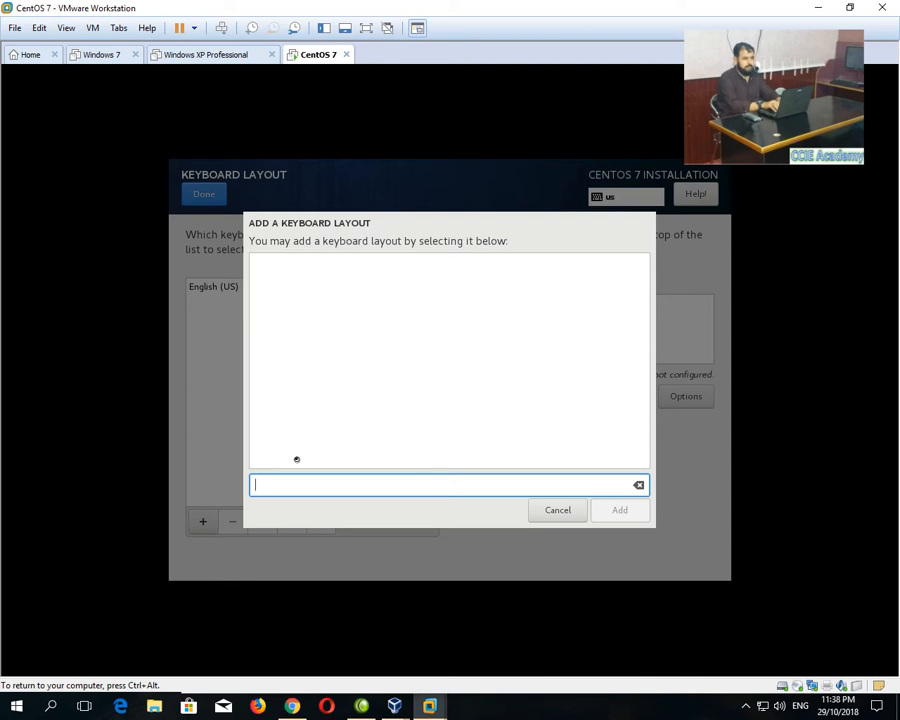
pyautogui.write('urdu')
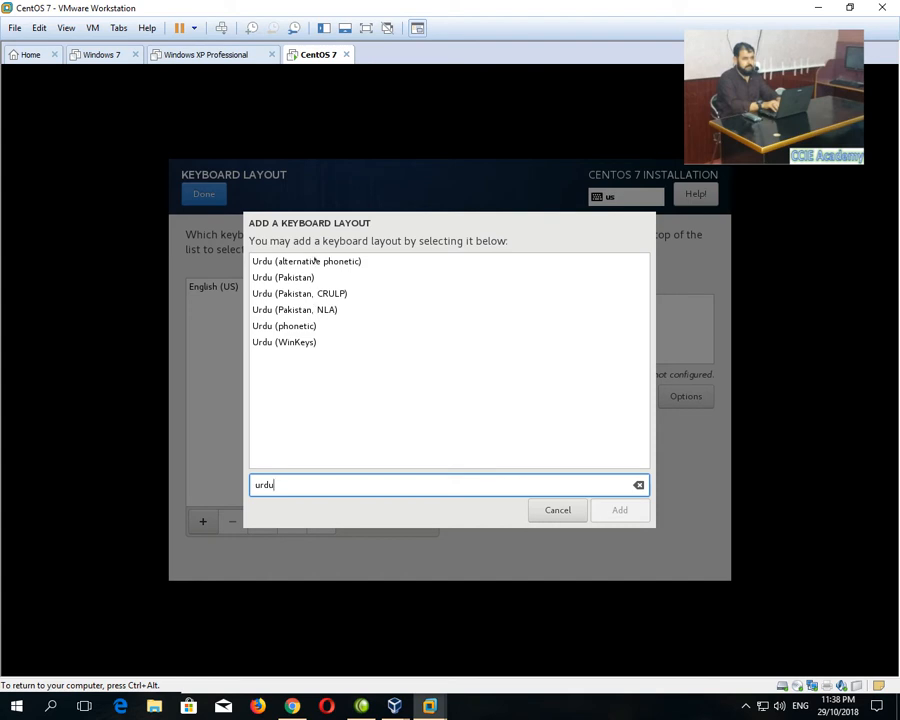
pyautogui.click(298, 279)
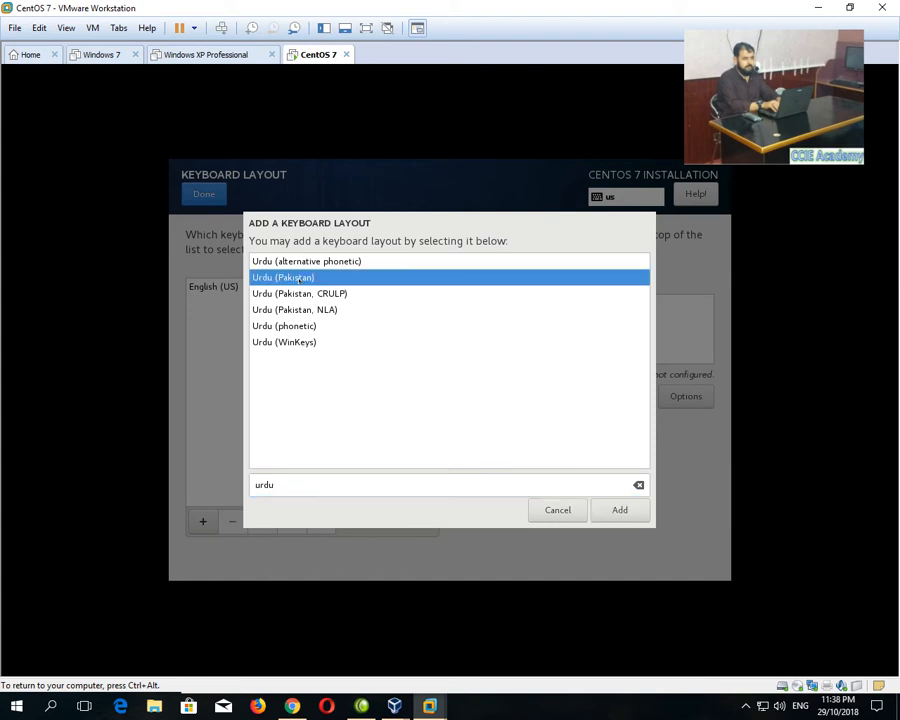
pyautogui.click(621, 509)
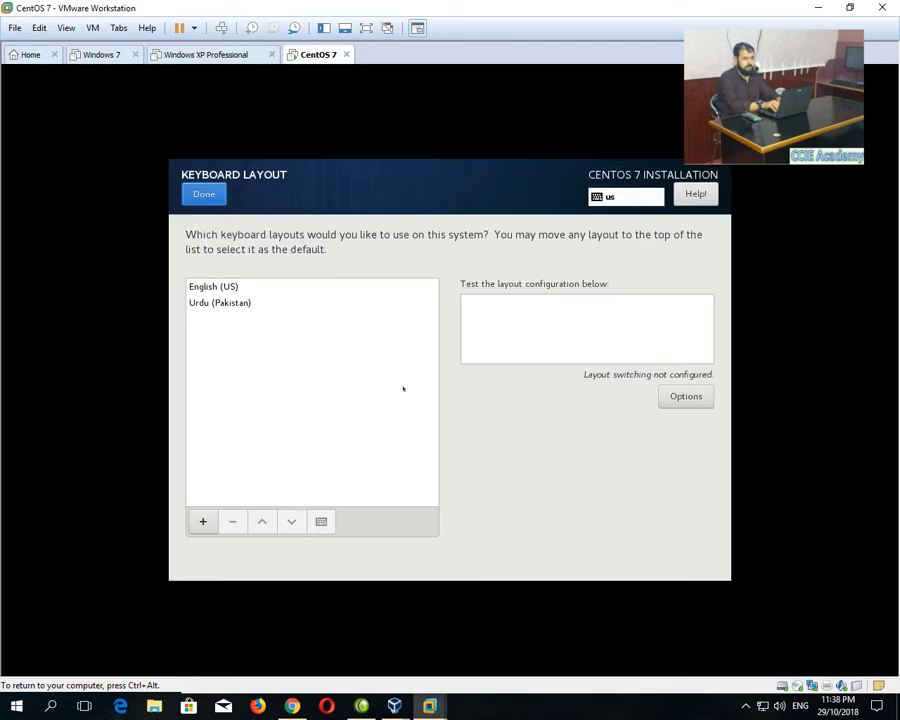
pyautogui.click(213, 200)
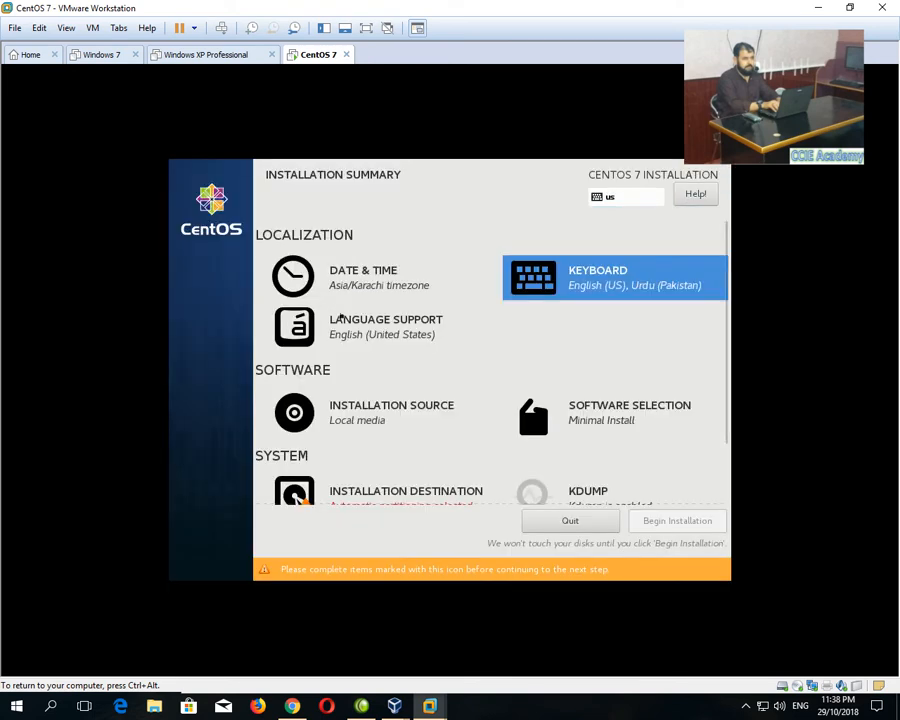
pyautogui.click(343, 322)
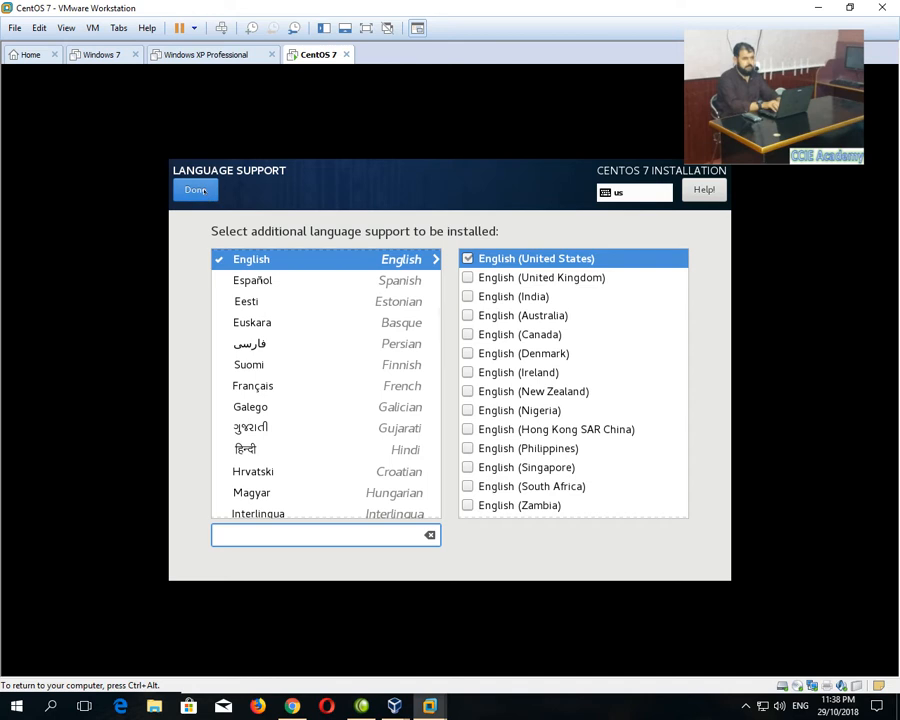
# Keep English language support and the local media installation source unchanged.
pyautogui.click(196, 190)
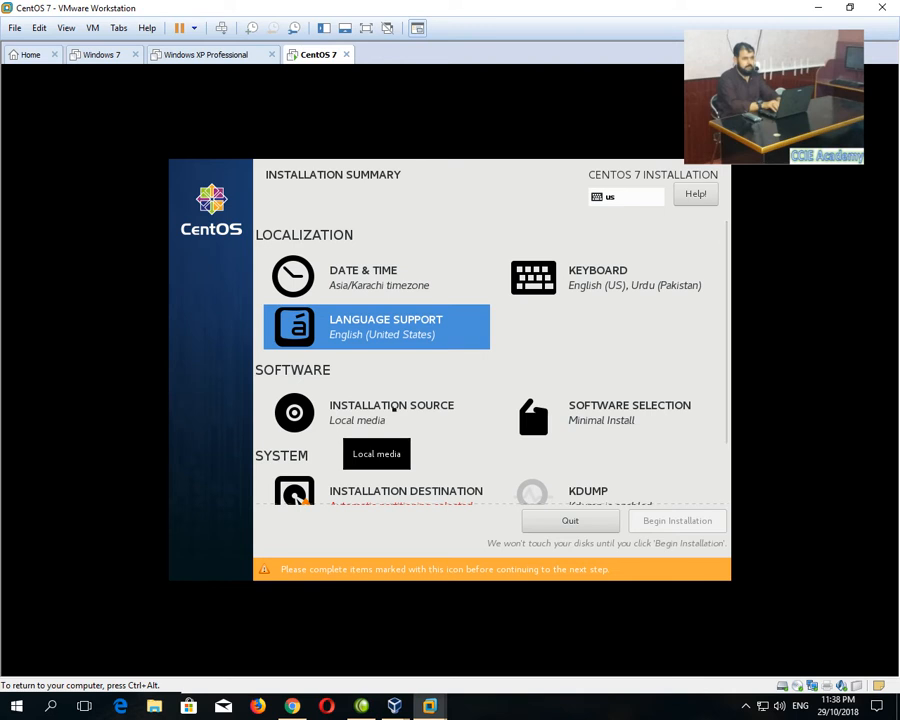
pyautogui.click(394, 407)
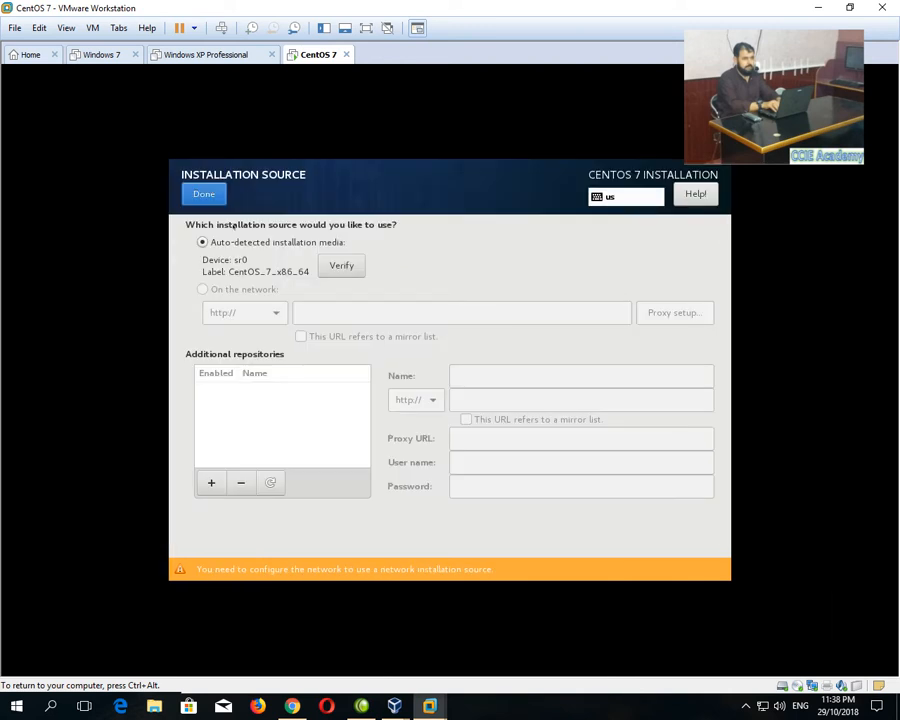
pyautogui.click(204, 194)
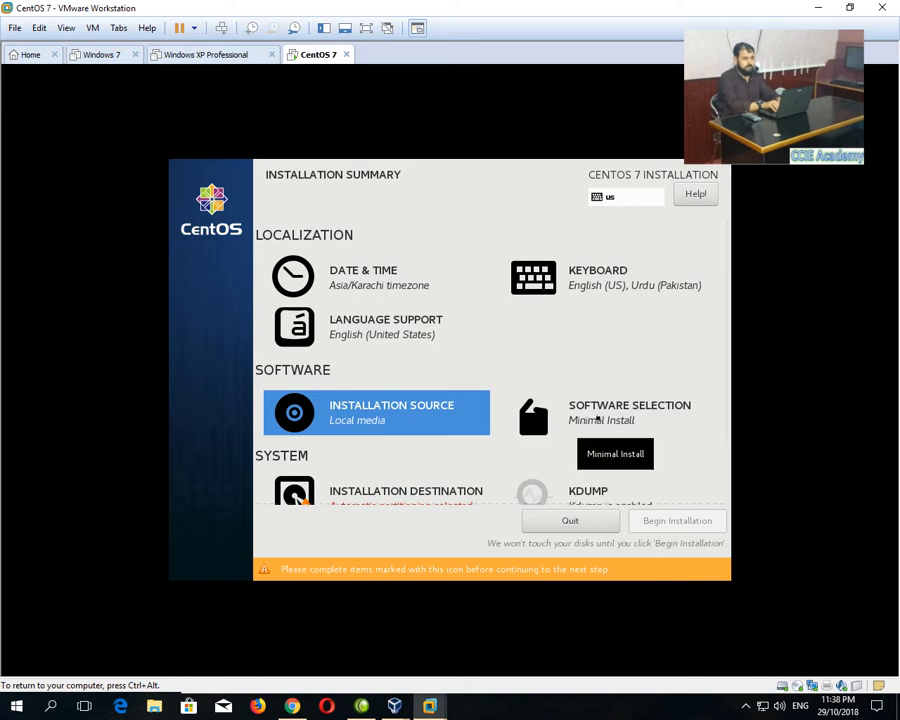
pyautogui.click(598, 418)
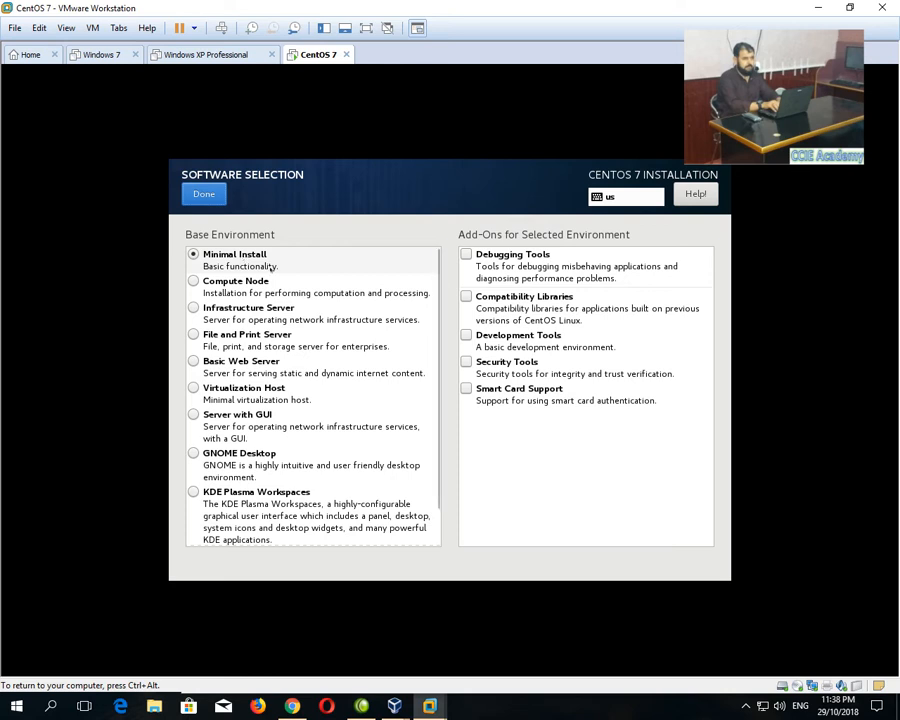
# Choose Server with GUI as the base environment and tick the KDE add-on.
pyautogui.click(212, 418)
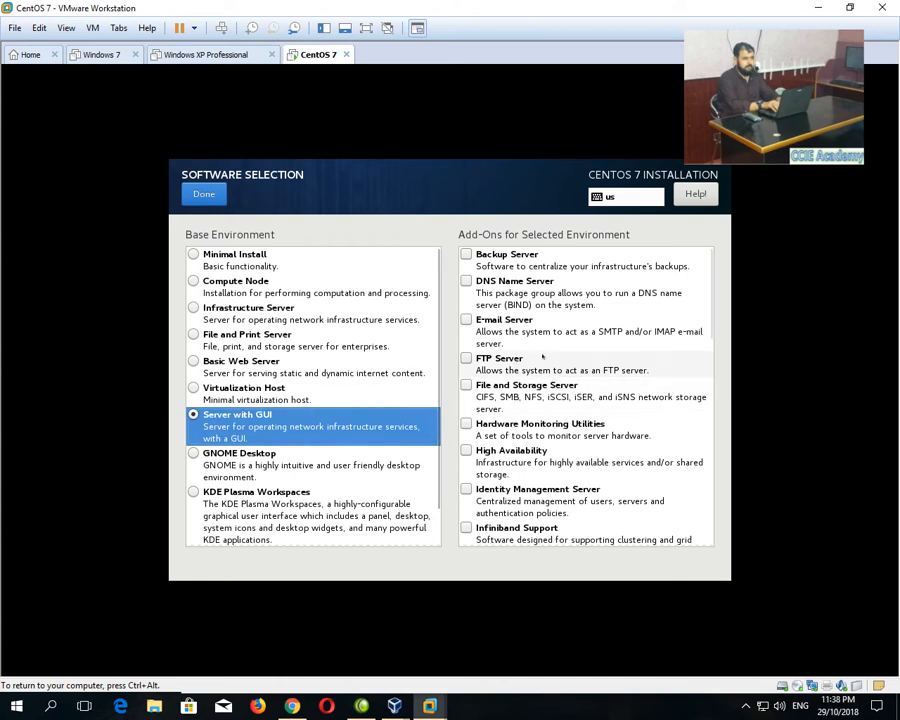
pyautogui.scroll(-2, 549, 336)
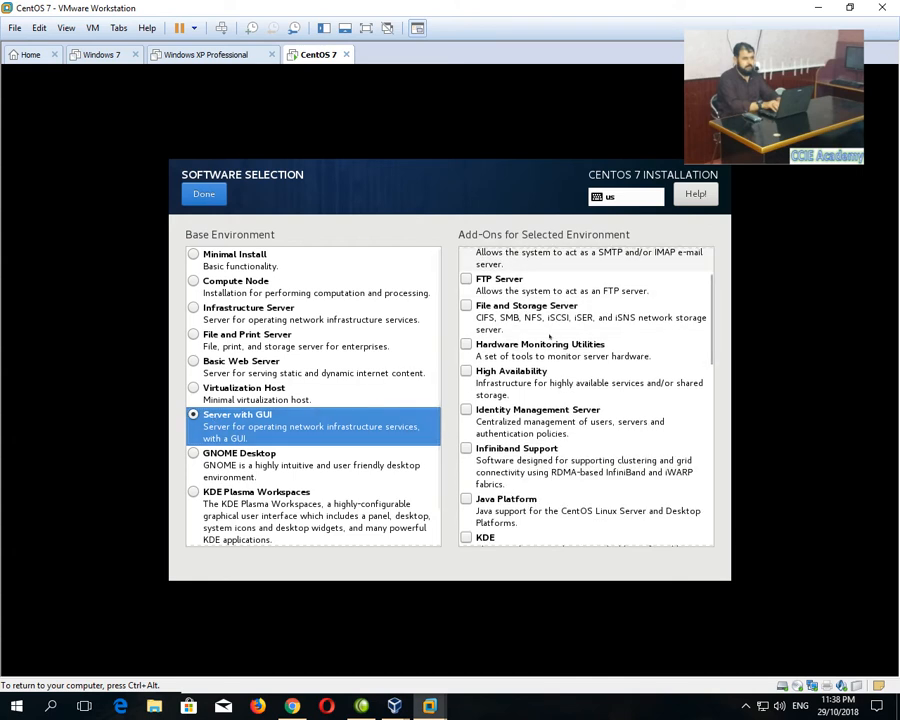
pyautogui.click(465, 538)
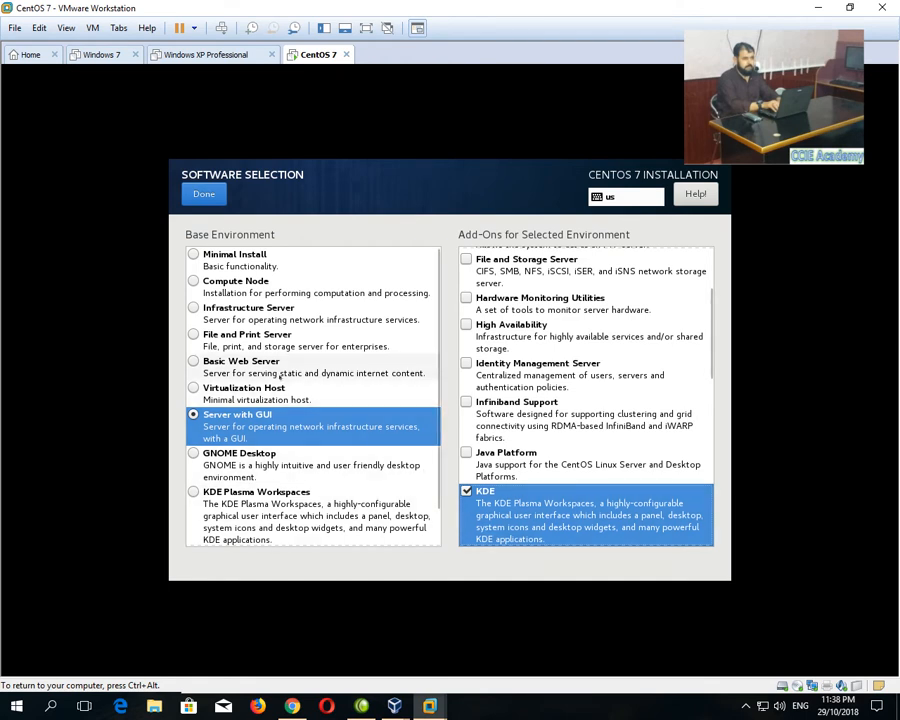
# Confirm the software choice and accept automatic partitioning on the 18 GiB sda disk.
pyautogui.click(208, 197)
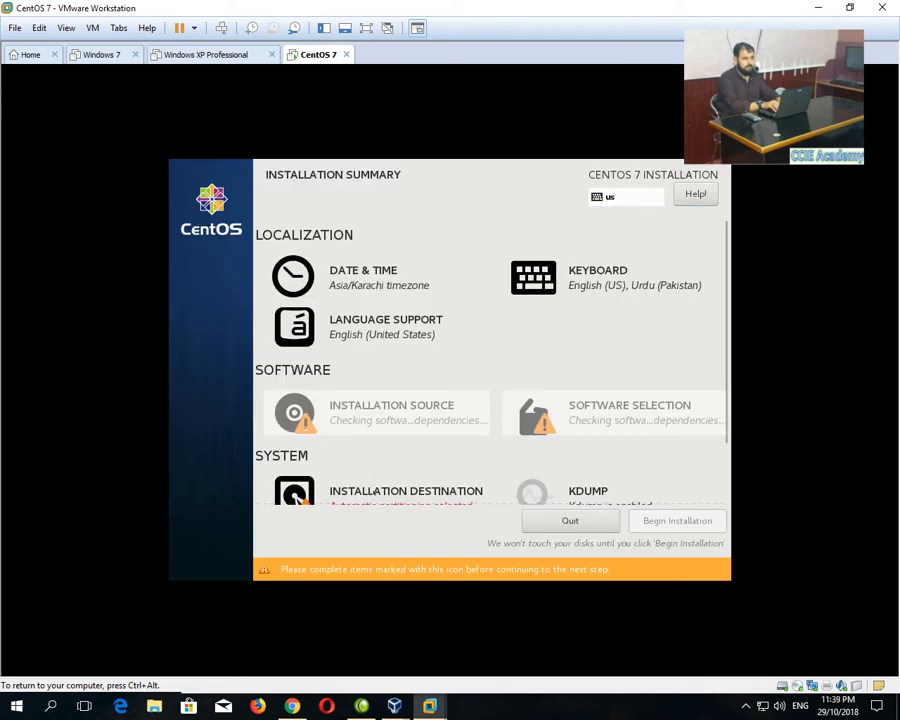
pyautogui.click(372, 491)
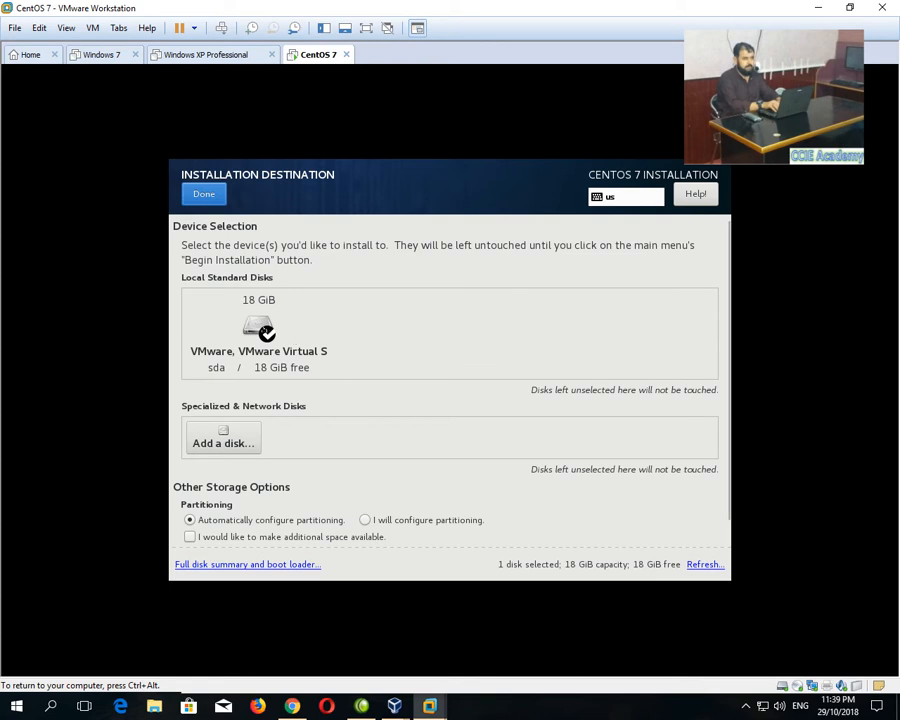
pyautogui.click(262, 330)
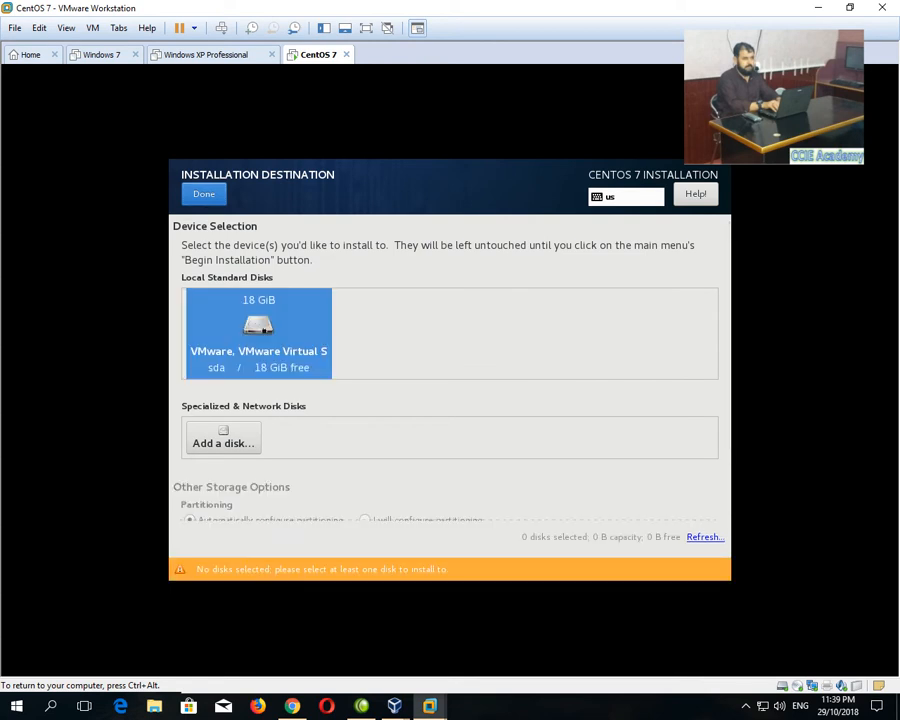
pyautogui.click(203, 196)
pyautogui.scroll(-1, 573, 484)
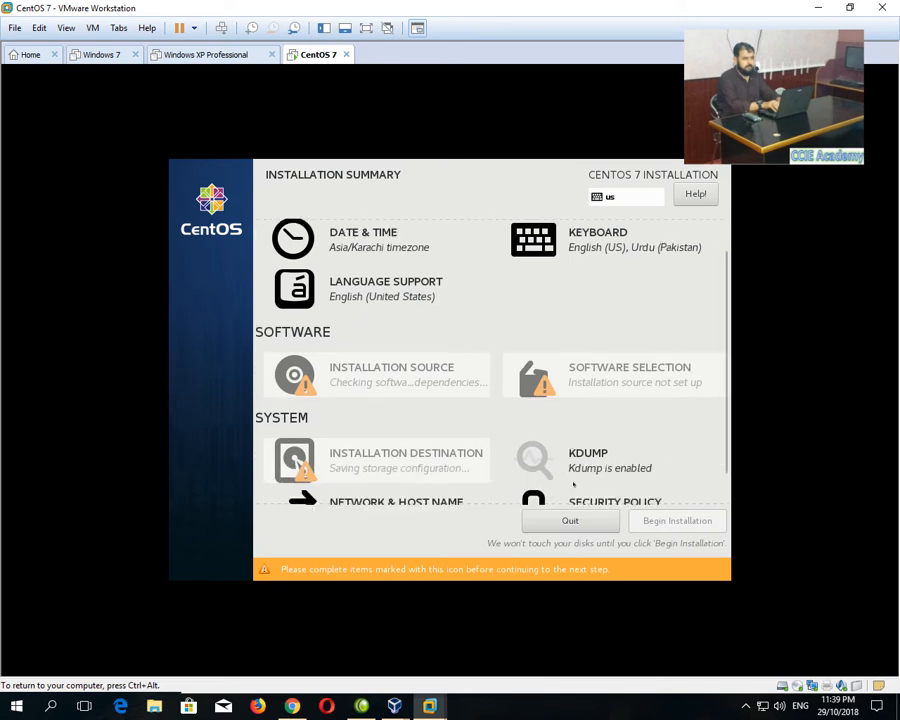
pyautogui.scroll(-1, 350, 482)
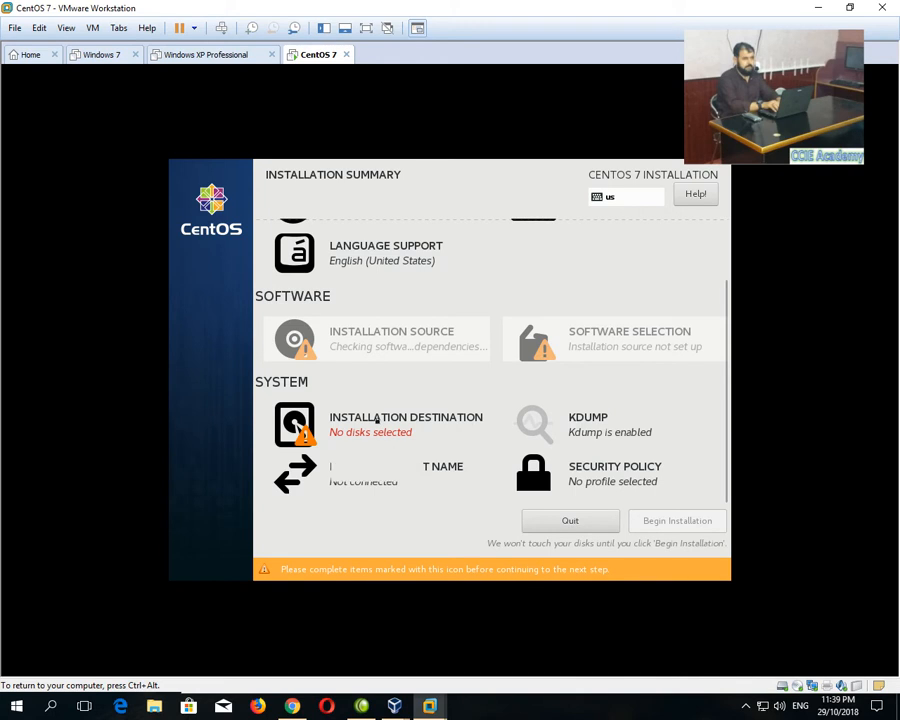
pyautogui.click(376, 420)
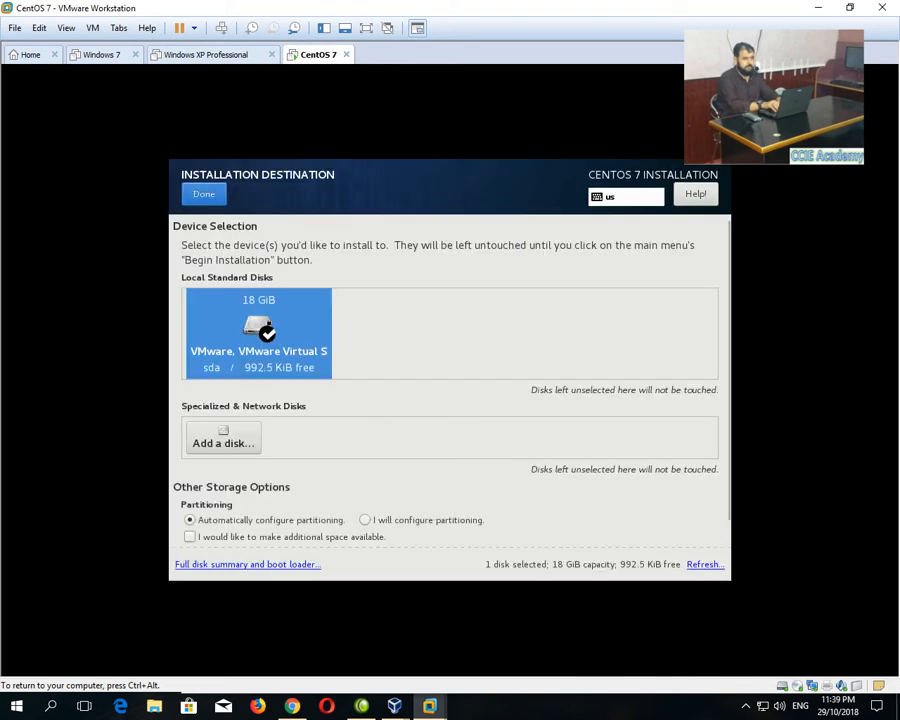
pyautogui.click(204, 196)
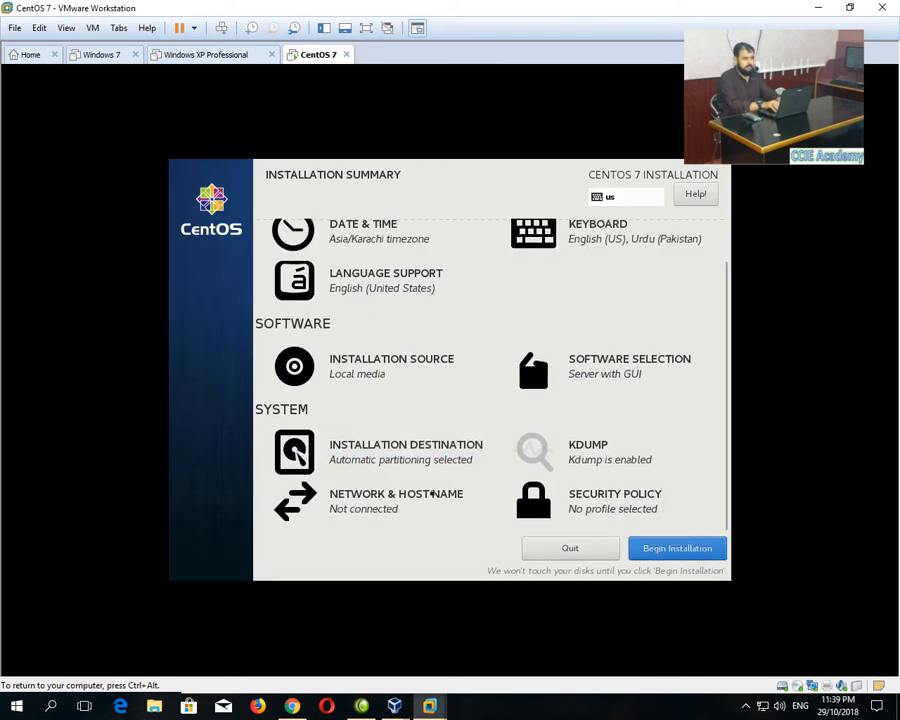
# Leave Security Policy without a profile and begin the CentOS installation.
pyautogui.click(601, 498)
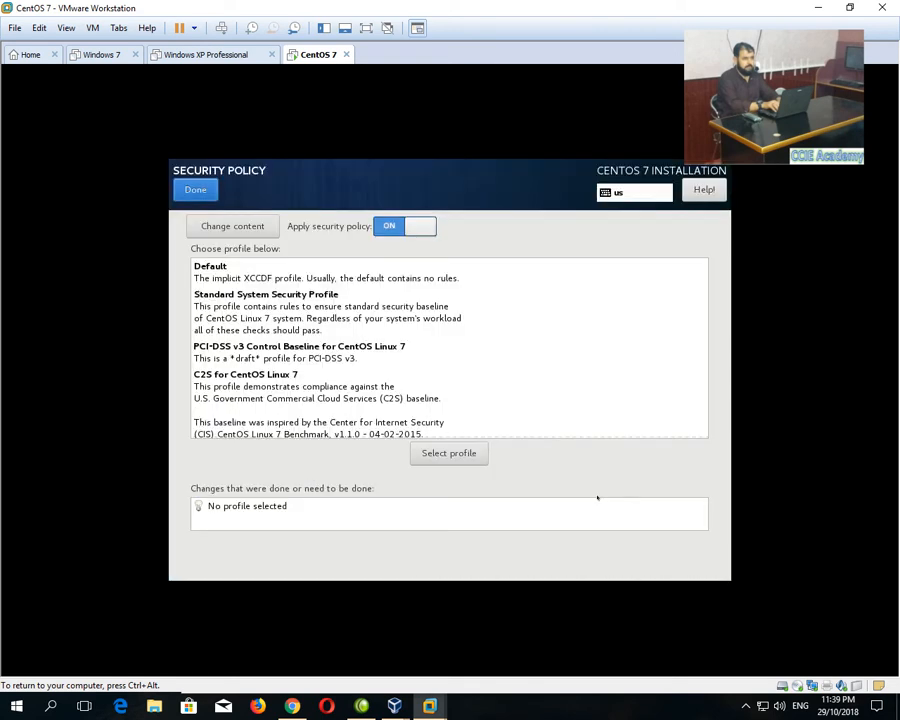
pyautogui.scroll(-2, 259, 318)
pyautogui.scroll(-2, 259, 318)
pyautogui.click(195, 190)
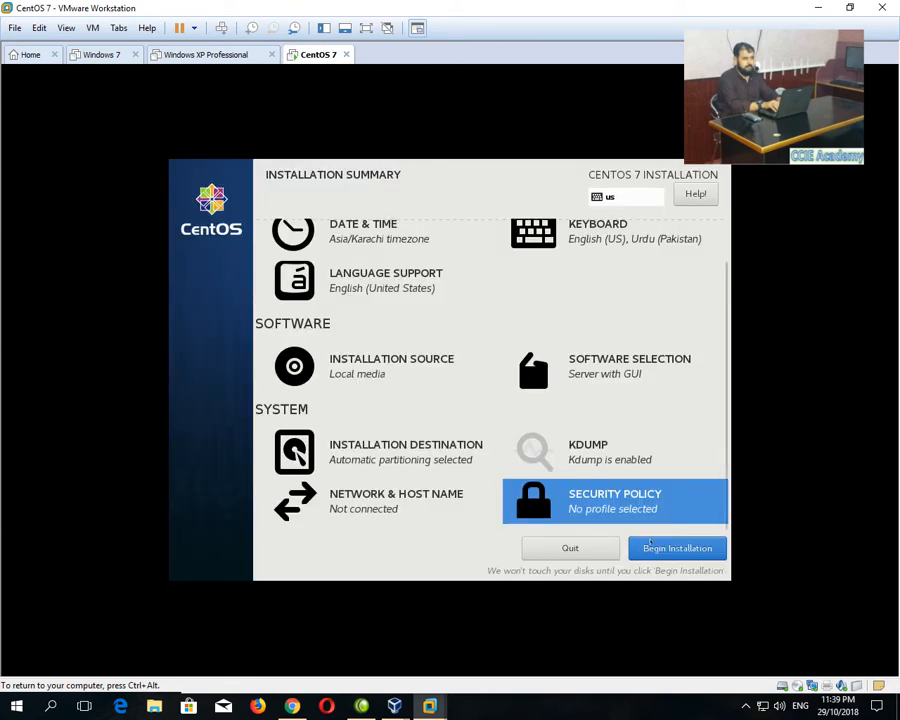
pyautogui.click(677, 548)
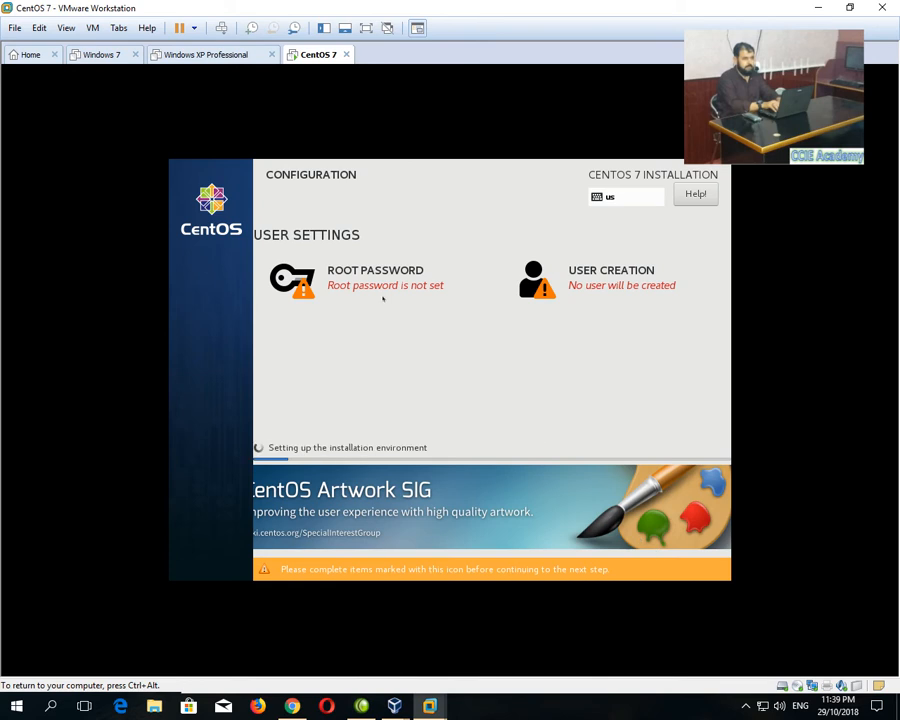
# Enter the root password and its confirmation.
pyautogui.click(371, 280)
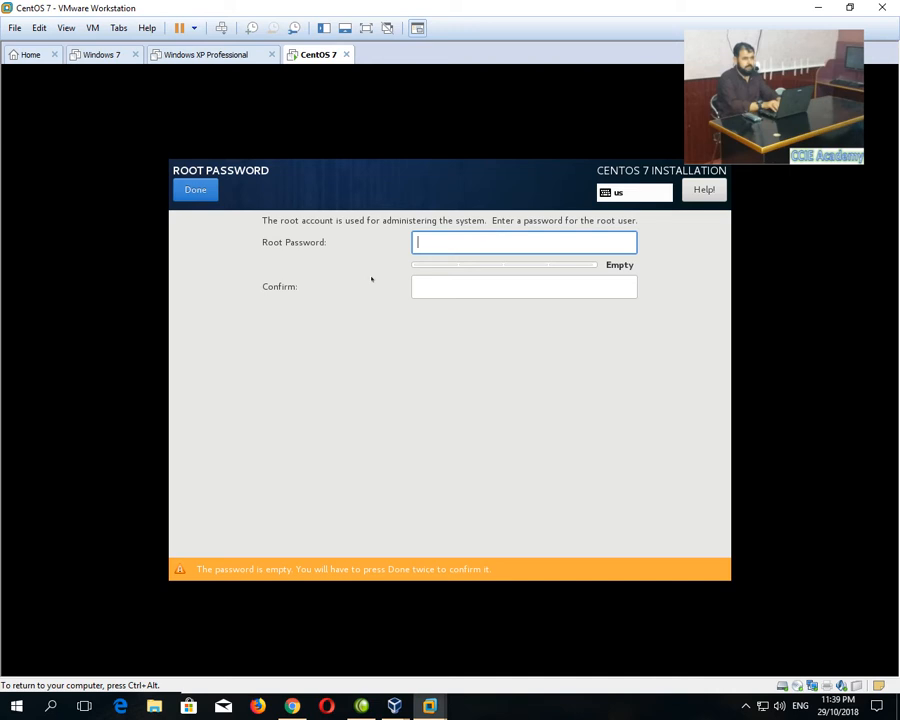
pyautogui.write('•')
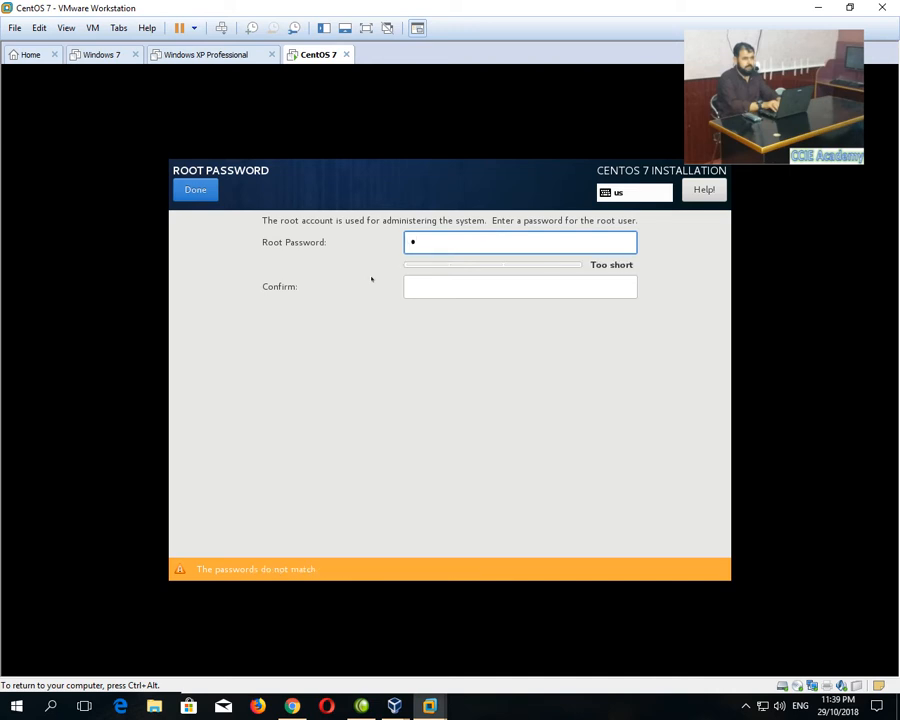
pyautogui.write('•••••••••••')
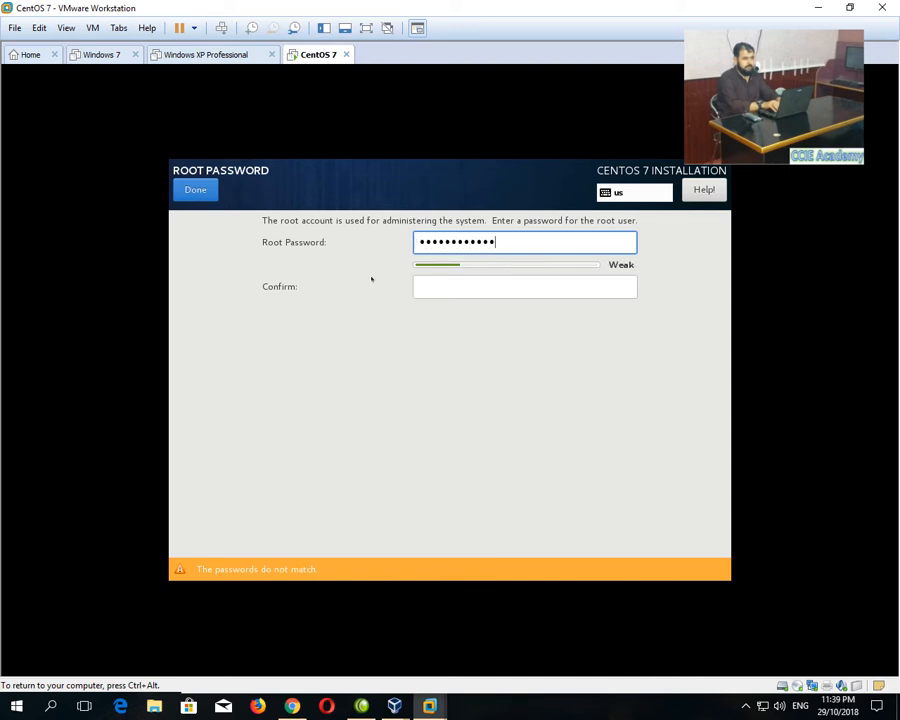
pyautogui.press('BackSpace')
pyautogui.press('BackSpace')
pyautogui.press('BackSpace')
pyautogui.press('BackSpace')
pyautogui.press('BackSpace')
pyautogui.press('BackSpace')
pyautogui.press('BackSpace')
pyautogui.press('BackSpace')
pyautogui.press('BackSpace')
pyautogui.press('BackSpace')
pyautogui.press('BackSpace')
pyautogui.press('BackSpace')
pyautogui.write('••')
pyautogui.press('BackSpace')
pyautogui.press('BackSpace')
pyautogui.write('••••••••••••••••')
pyautogui.press('Tab')
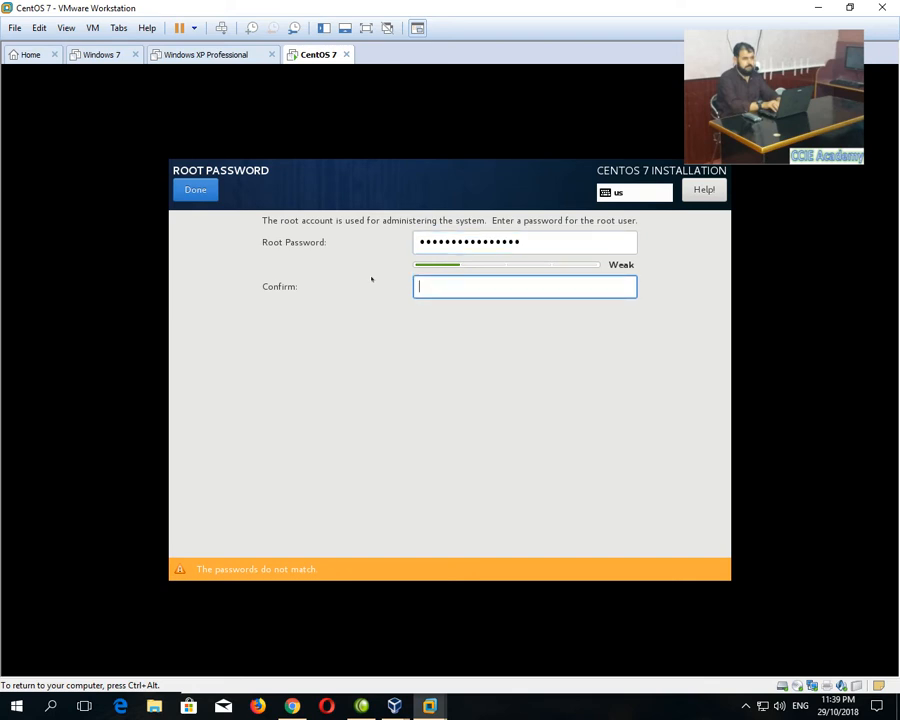
pyautogui.hotkey('shift', 'Tab')
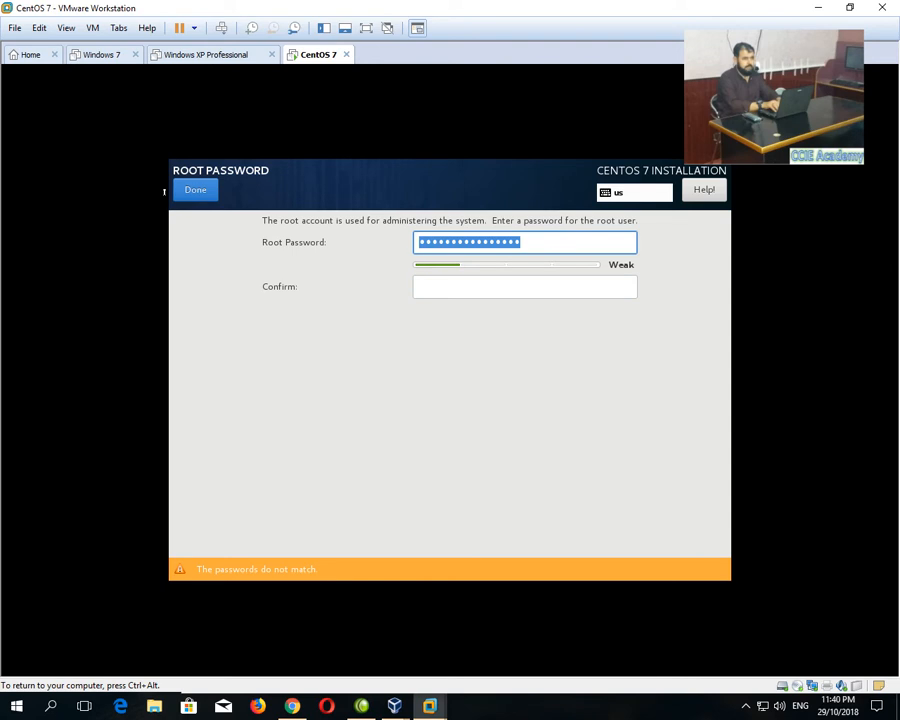
pyautogui.write('••••••••')
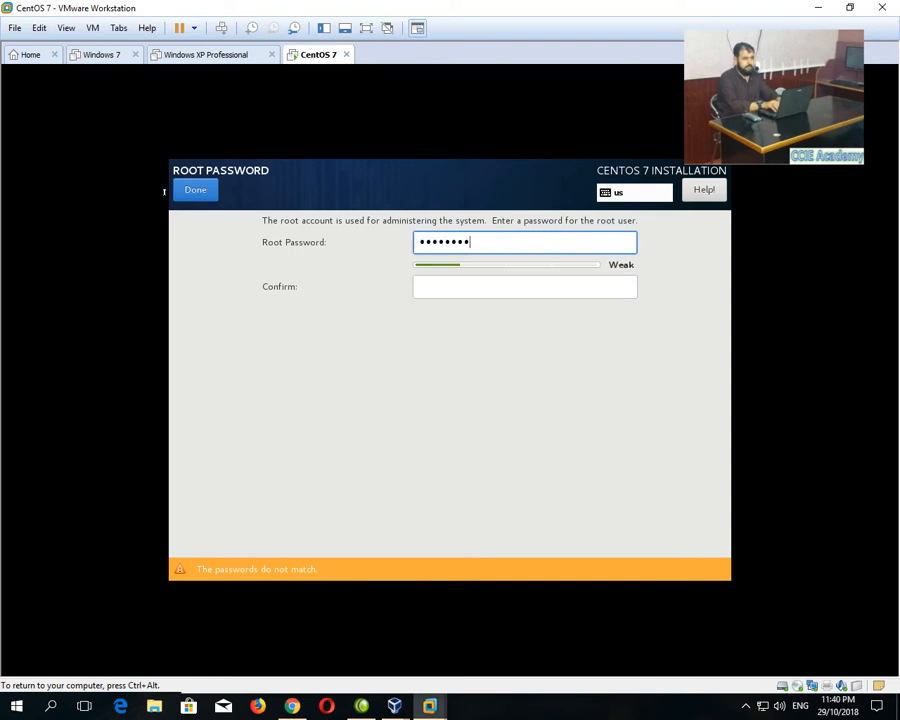
pyautogui.write('•••')
pyautogui.press('Tab')
pyautogui.write('•••••••')
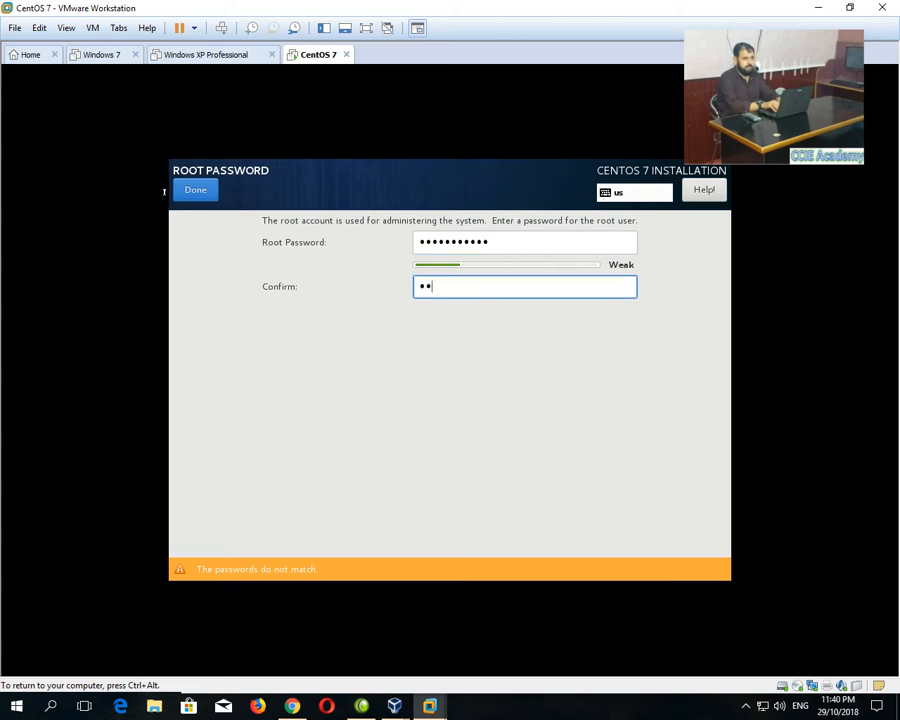
pyautogui.write('••••')
pyautogui.click(175, 192)
# Re-enter a stronger root password and save it.
pyautogui.click(195, 190)
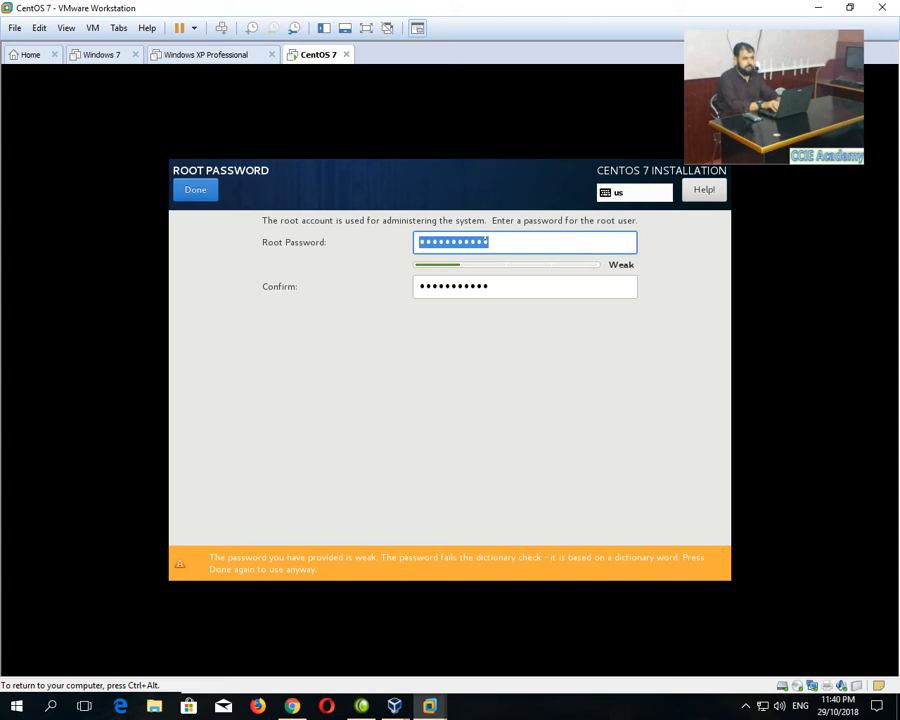
pyautogui.write('•••••••••••')
pyautogui.press('Tab')
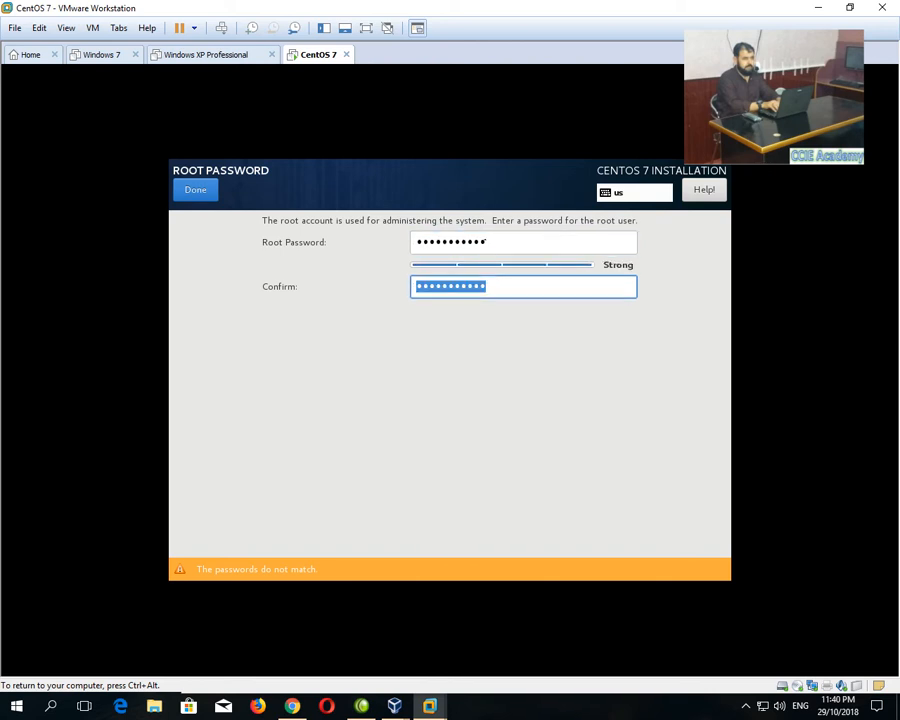
pyautogui.write('•••••••••••')
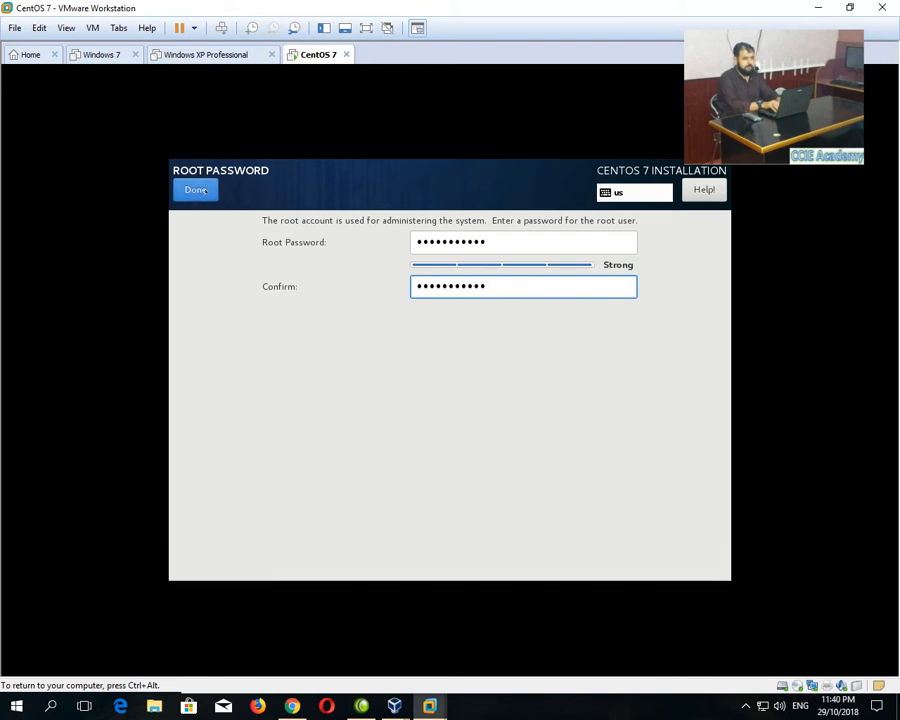
pyautogui.click(203, 190)
pyautogui.click(565, 283)
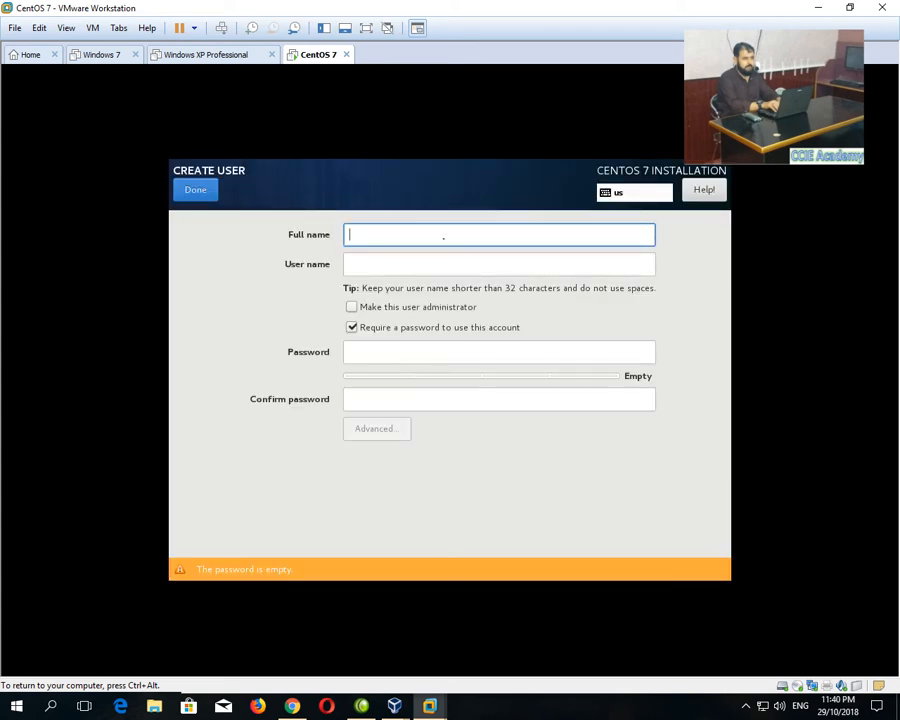
# Create user 'CCIE Academy' with user name ccie and make it an administrator.
pyautogui.write('CCIE')
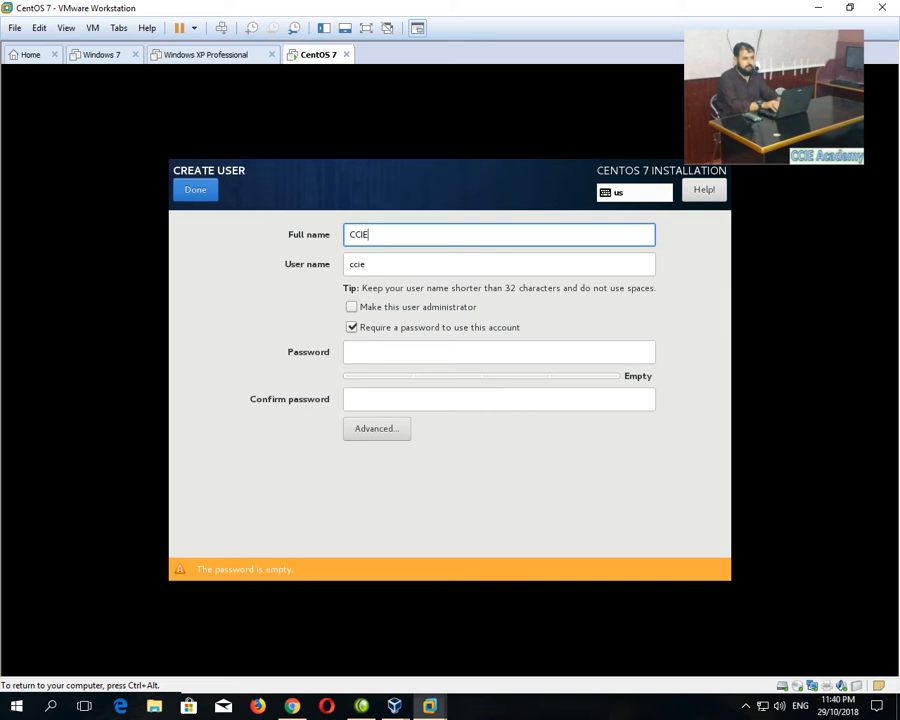
pyautogui.write(' Academy')
pyautogui.click(399, 263)
pyautogui.press('BackSpace')
pyautogui.press('BackSpace')
pyautogui.press('BackSpace')
pyautogui.press('BackSpace')
pyautogui.press('BackSpace')
pyautogui.press('BackSpace')
pyautogui.press('BackSpace')
pyautogui.write('cie')
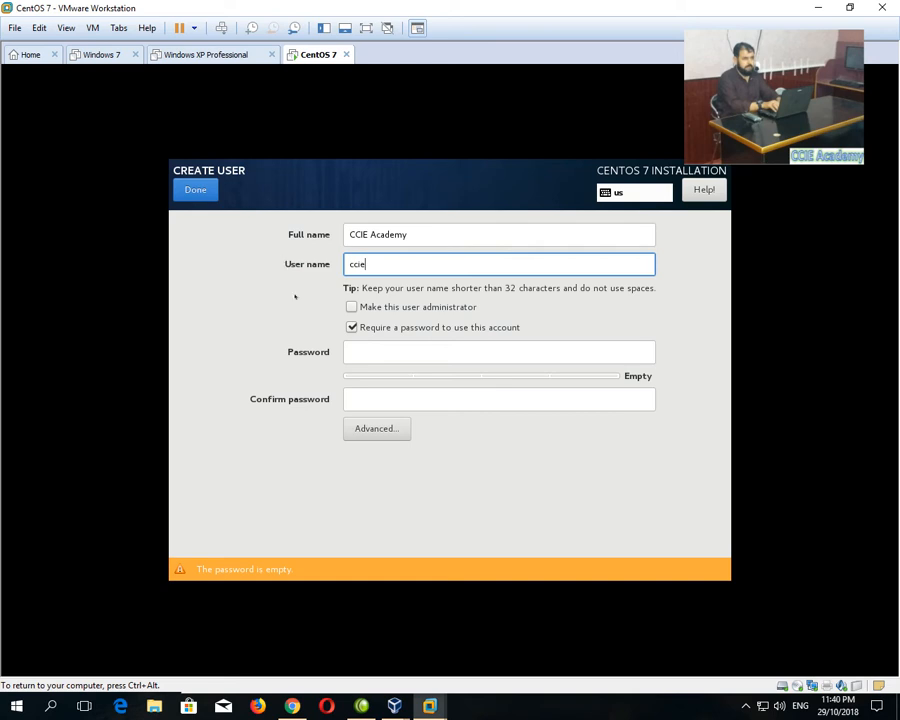
pyautogui.click(352, 307)
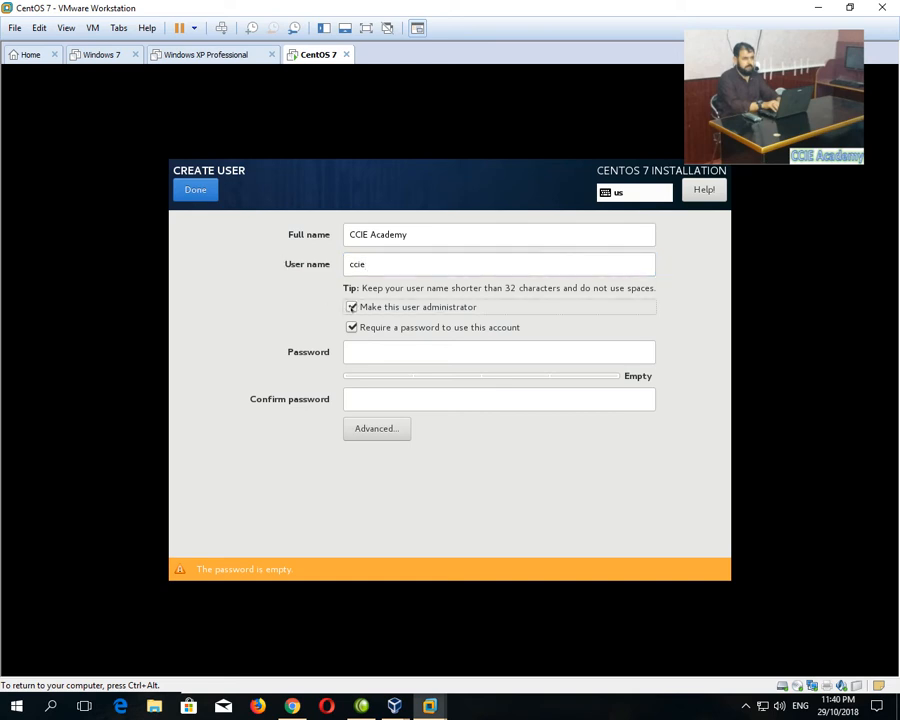
# Enter the account password and its confirmation.
pyautogui.click(374, 345)
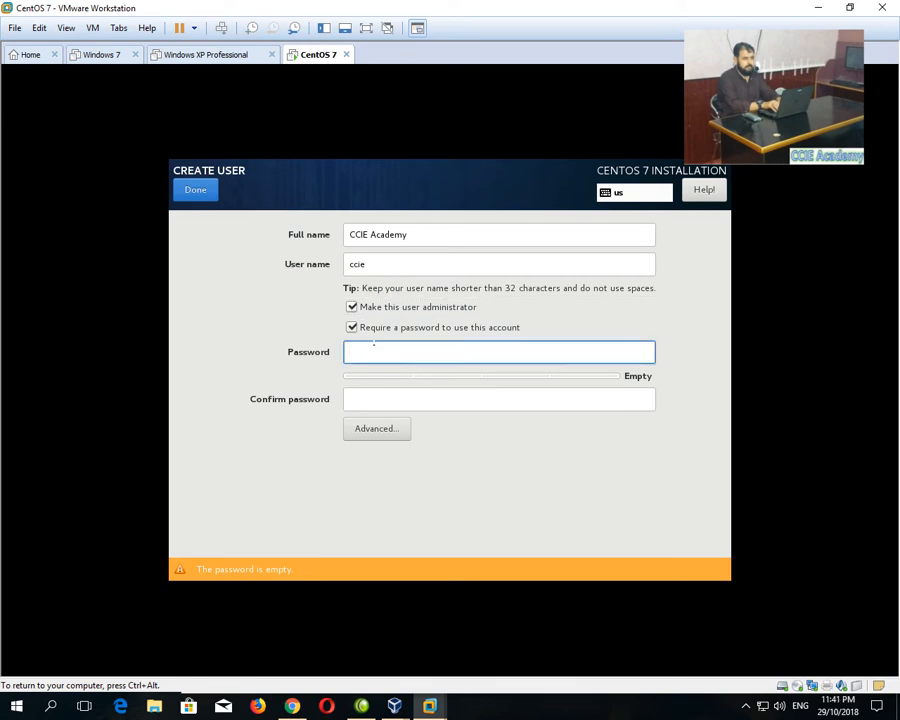
pyautogui.write('•••••••••••')
pyautogui.press('Tab')
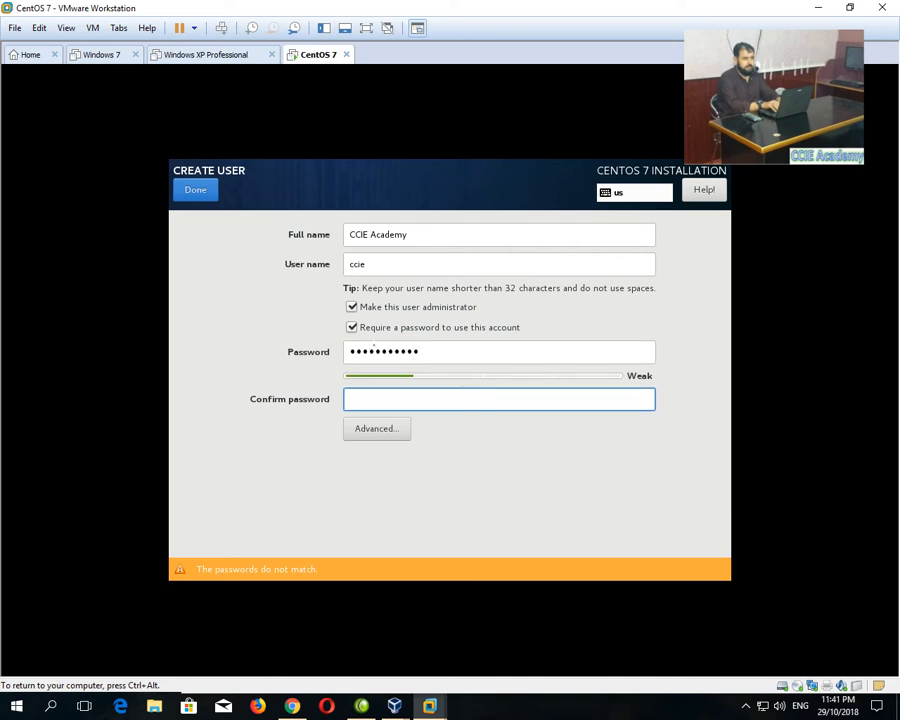
pyautogui.hotkey('shift', 'Tab')
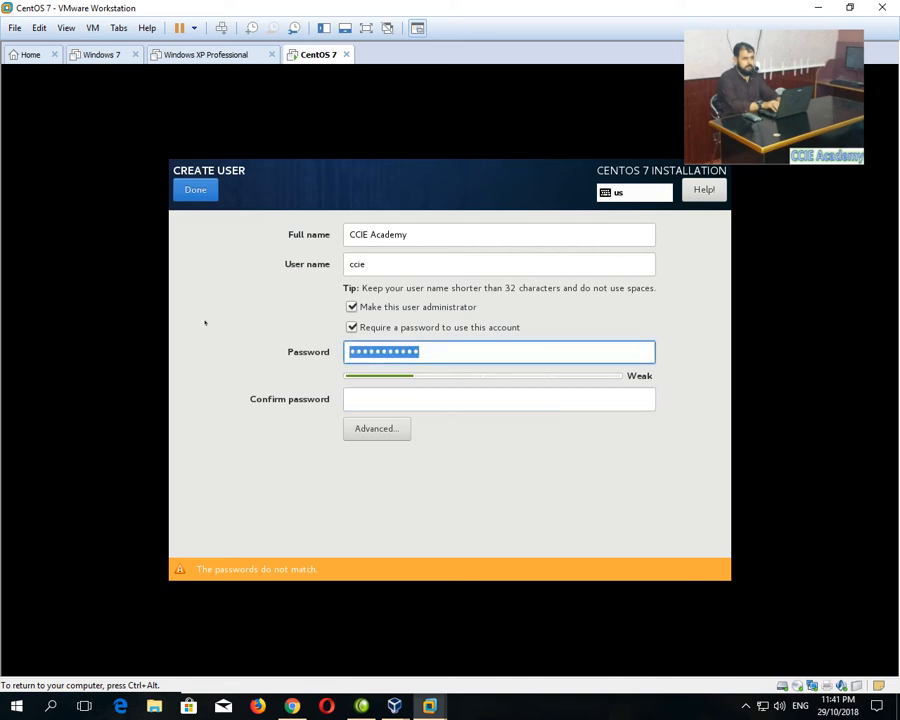
pyautogui.write('•••••••••')
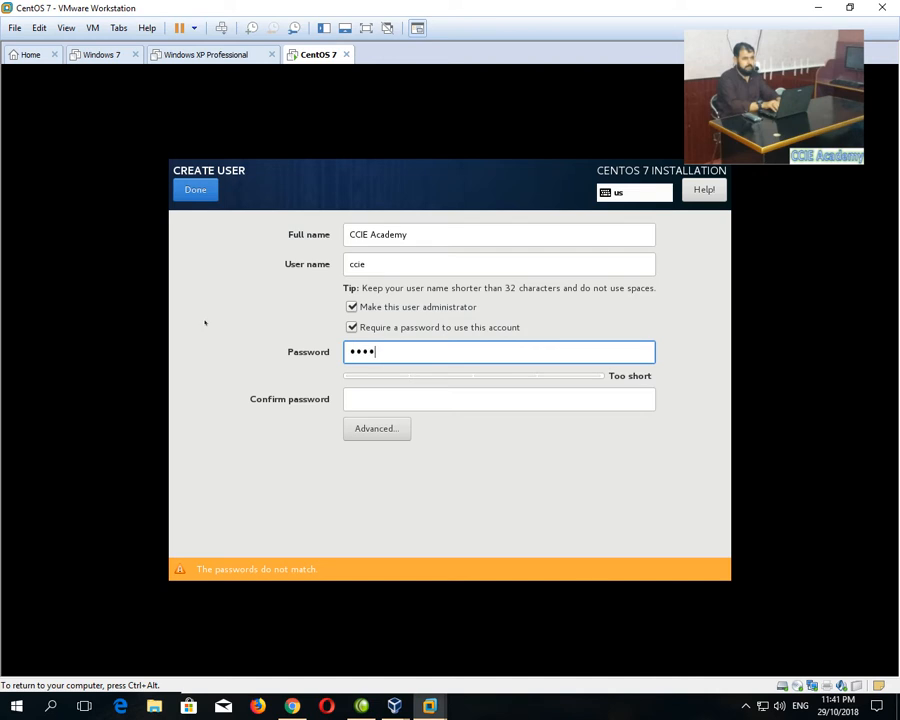
pyautogui.write('•••')
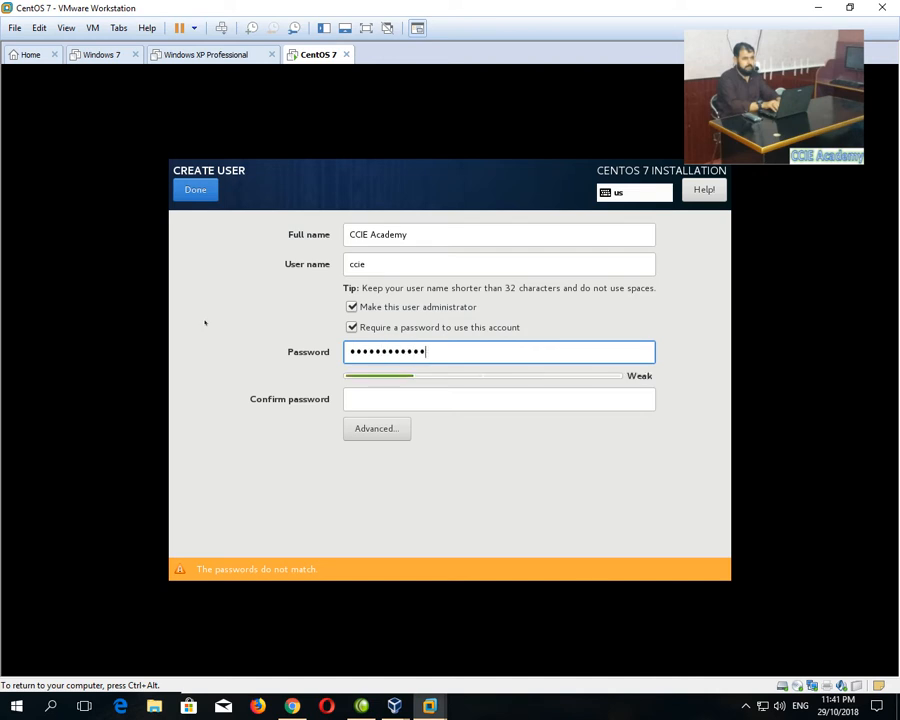
pyautogui.press('Tab')
pyautogui.write('•••••')
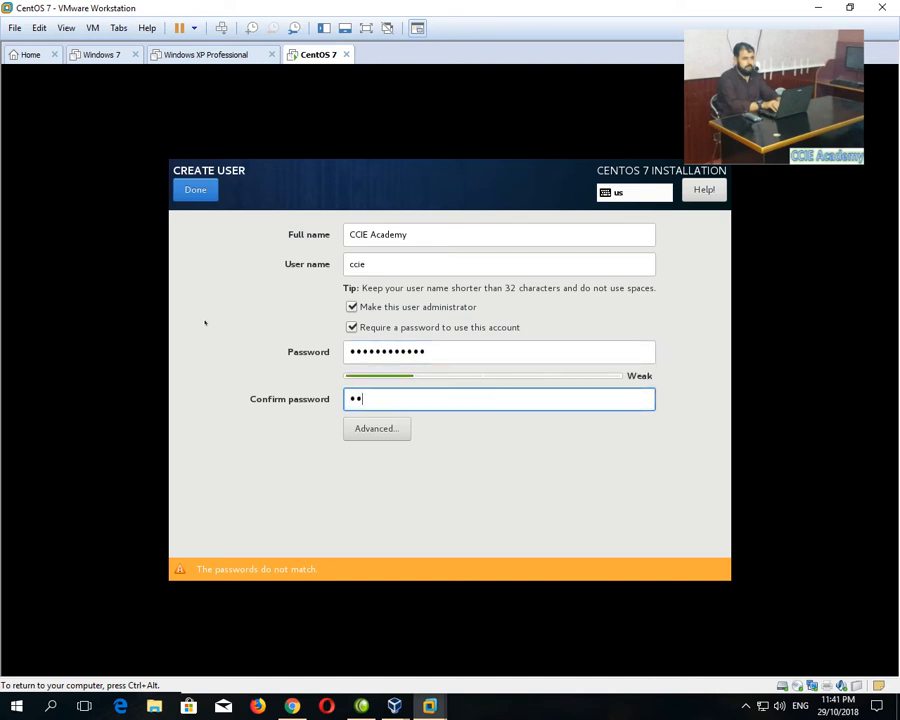
pyautogui.write('•••••••')
pyautogui.click(197, 190)
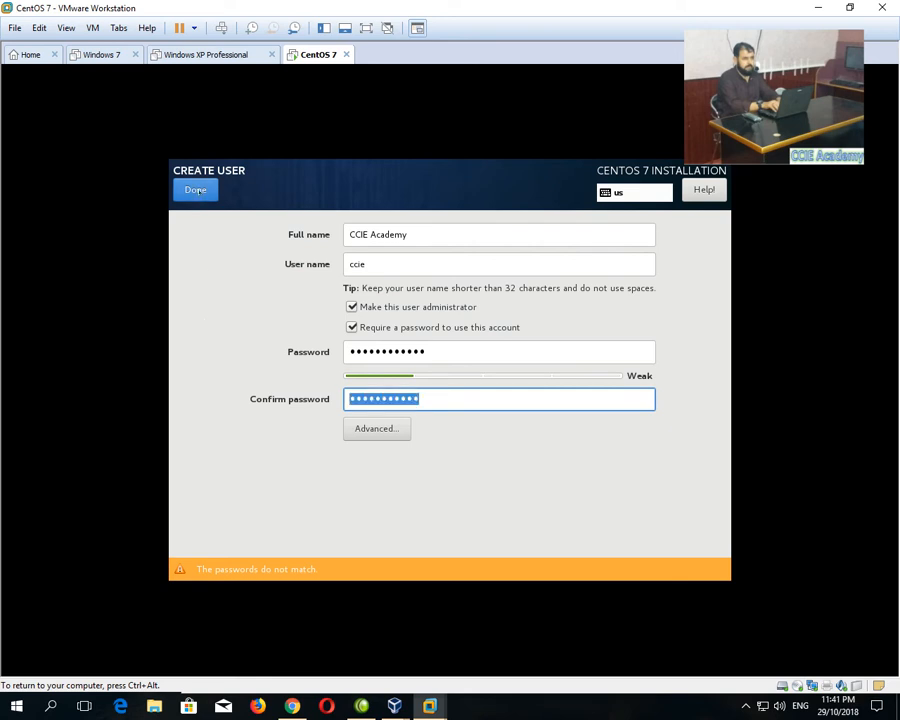
# Retype the matching password and accept the weak-password warning to finish.
pyautogui.hotkey('shift', 'Tab')
pyautogui.write('•••••')
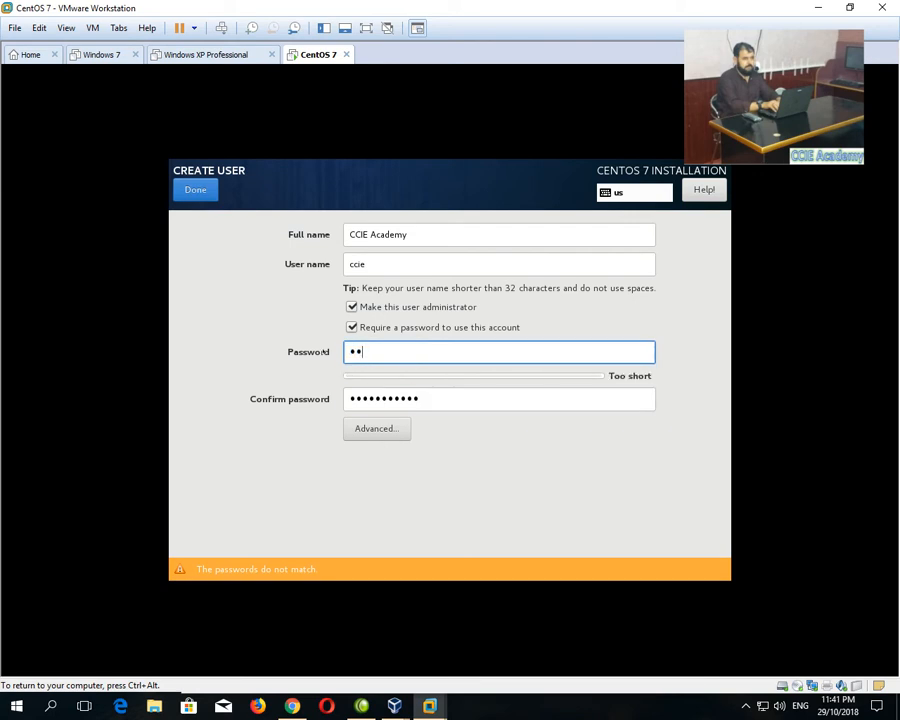
pyautogui.write('••••••')
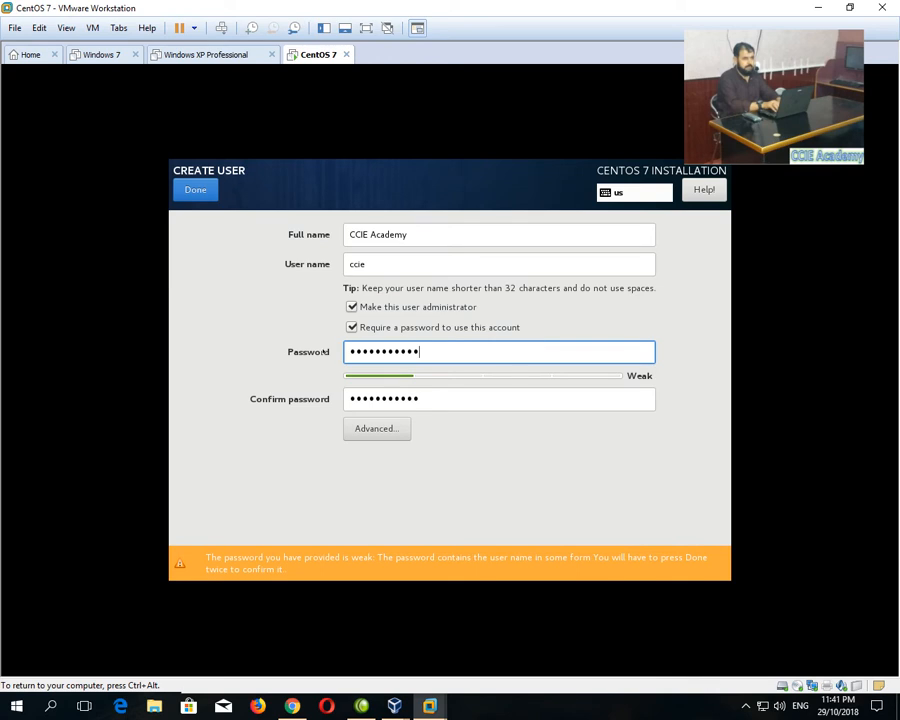
pyautogui.press('Tab')
pyautogui.write('••')
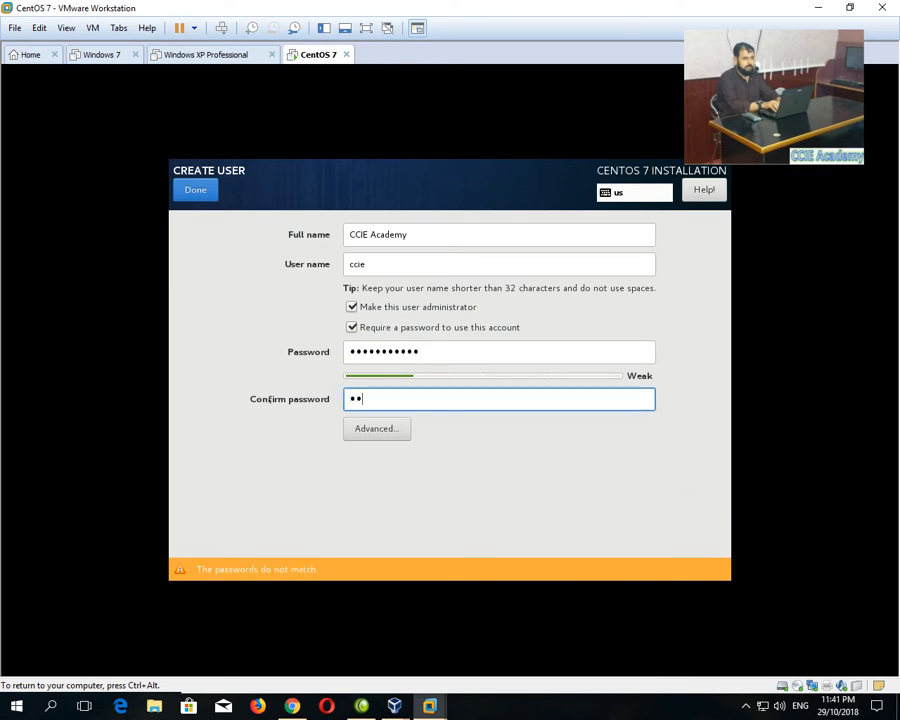
pyautogui.write('•••••••••')
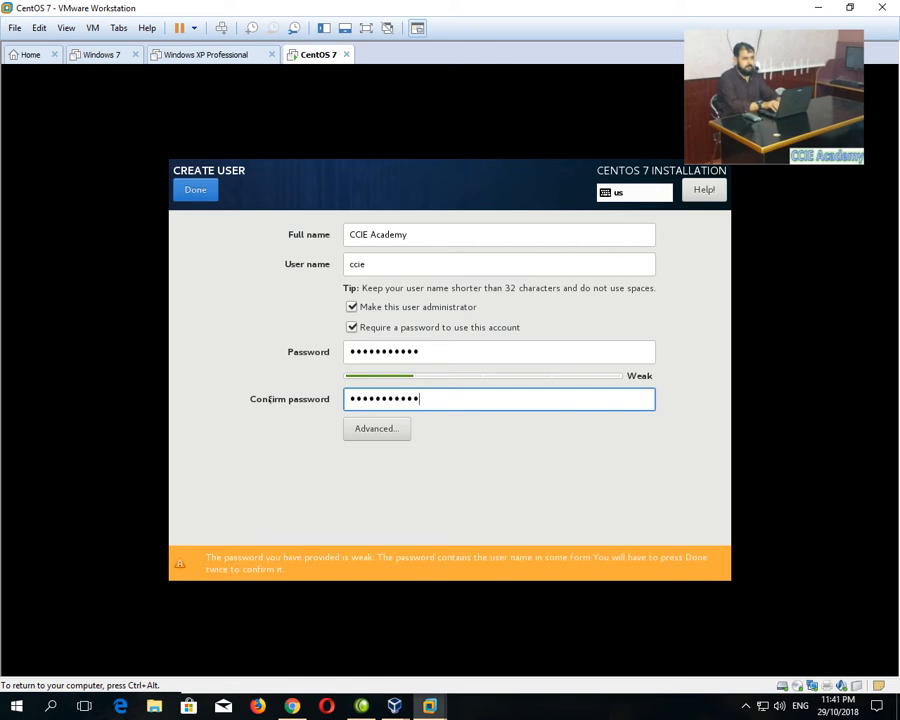
pyautogui.click(193, 191)
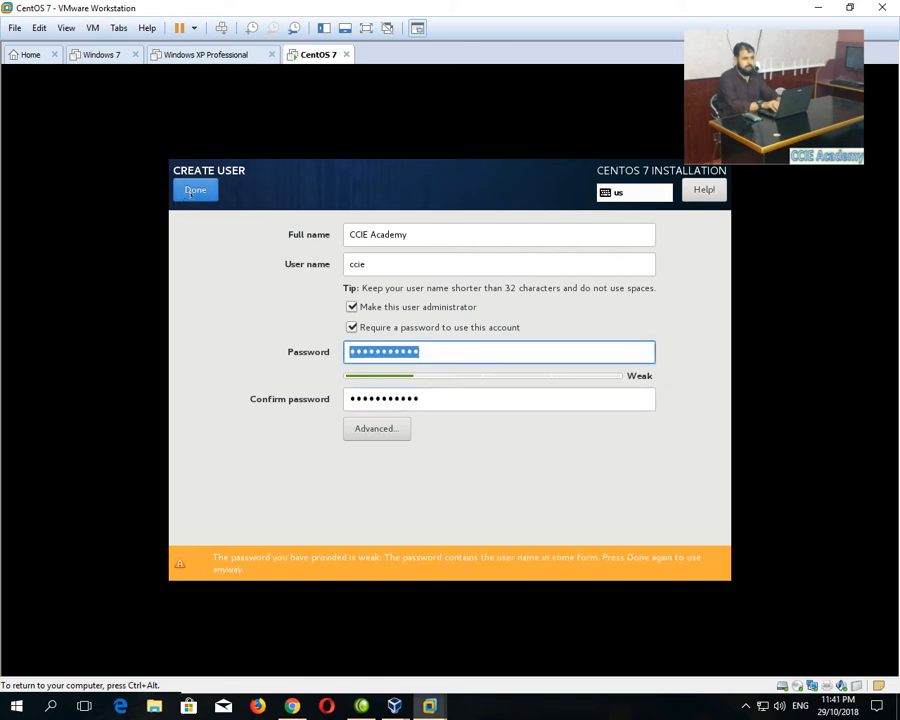
pyautogui.click(193, 191)
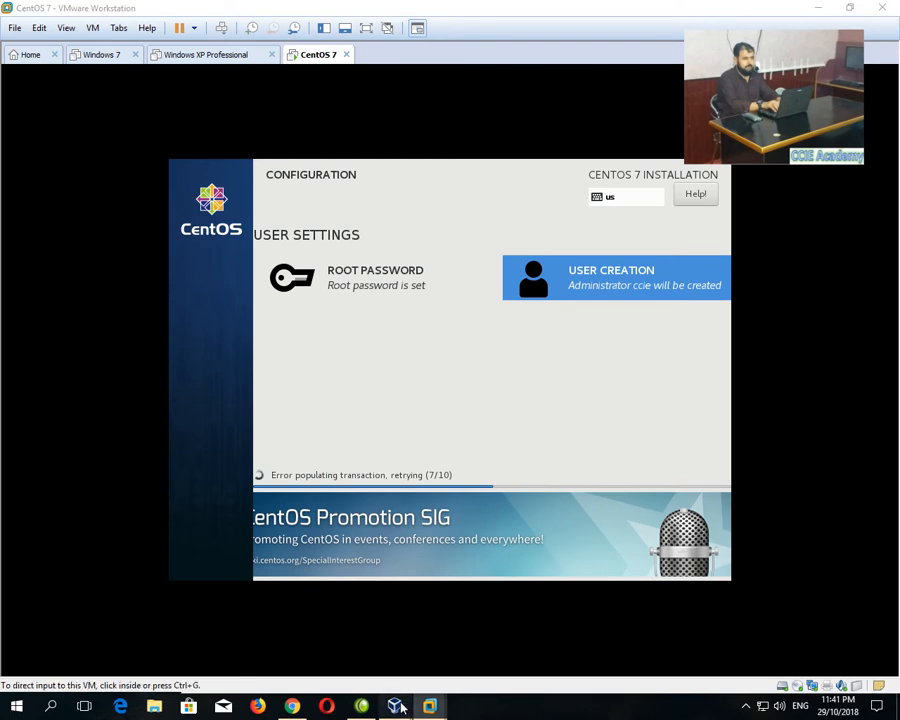
# Bring the Red Hat VM forward and continue with English (United States).
pyautogui.moveTo(394, 706)
pyautogui.click(471, 646)
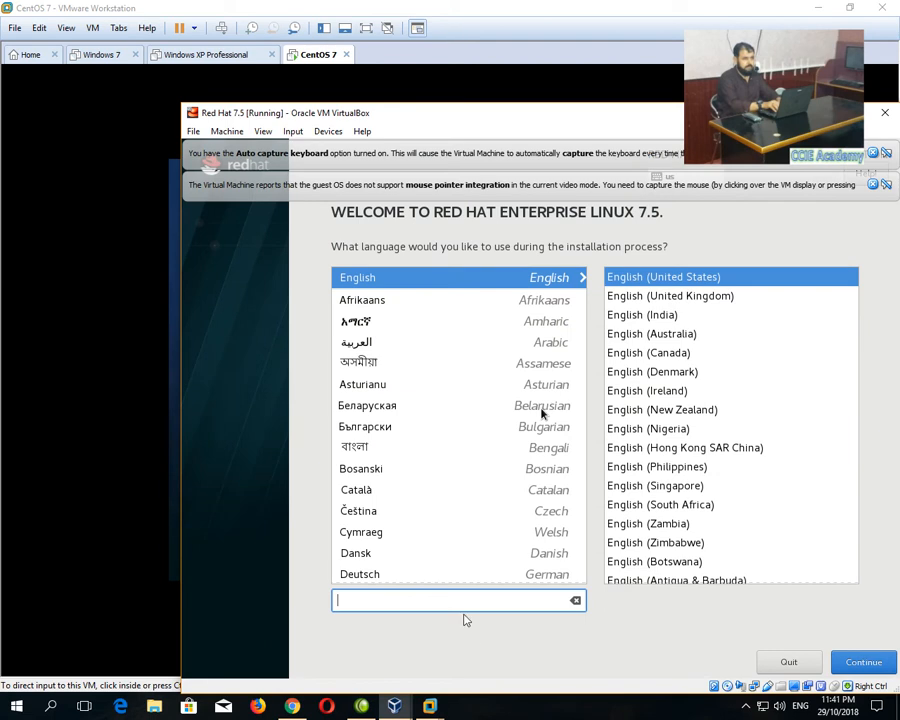
pyautogui.click(389, 281)
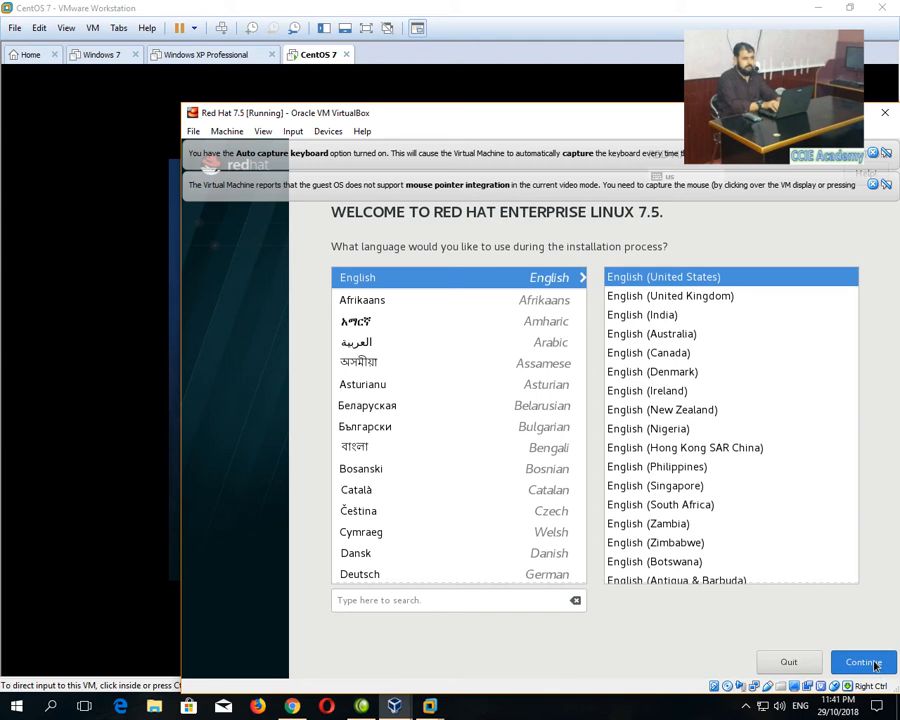
pyautogui.click(875, 663)
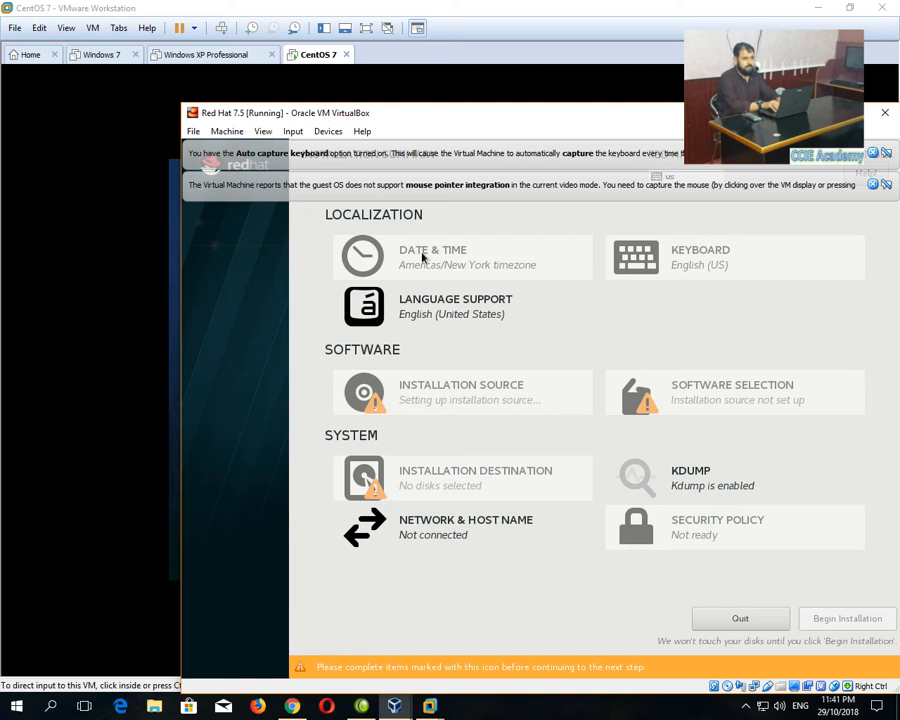
# Choose region Asia and city Karachi on the Date & Time screen.
pyautogui.click(510, 270)
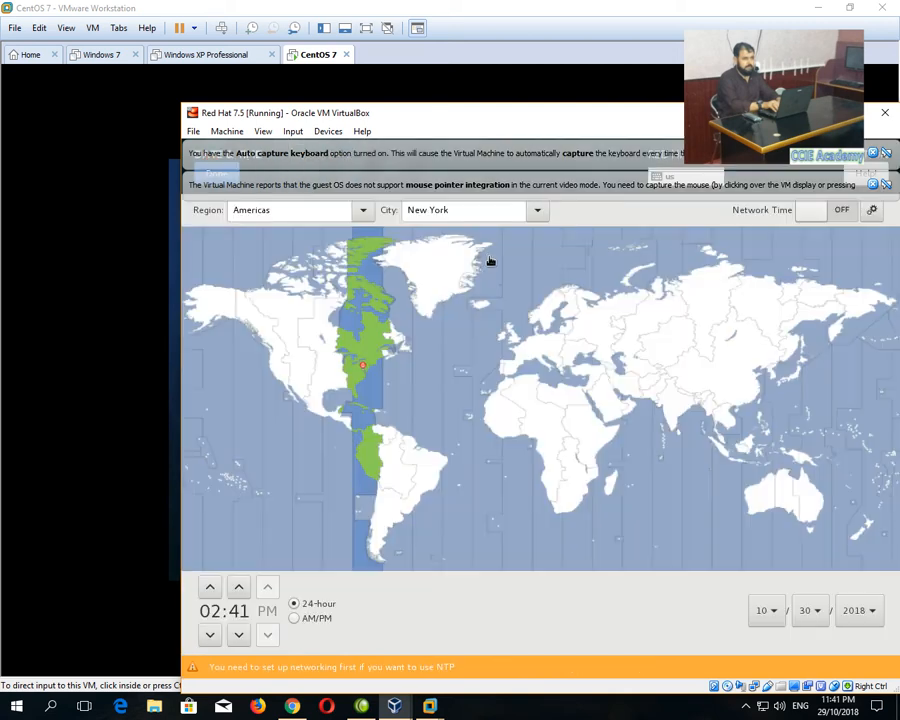
pyautogui.click(356, 211)
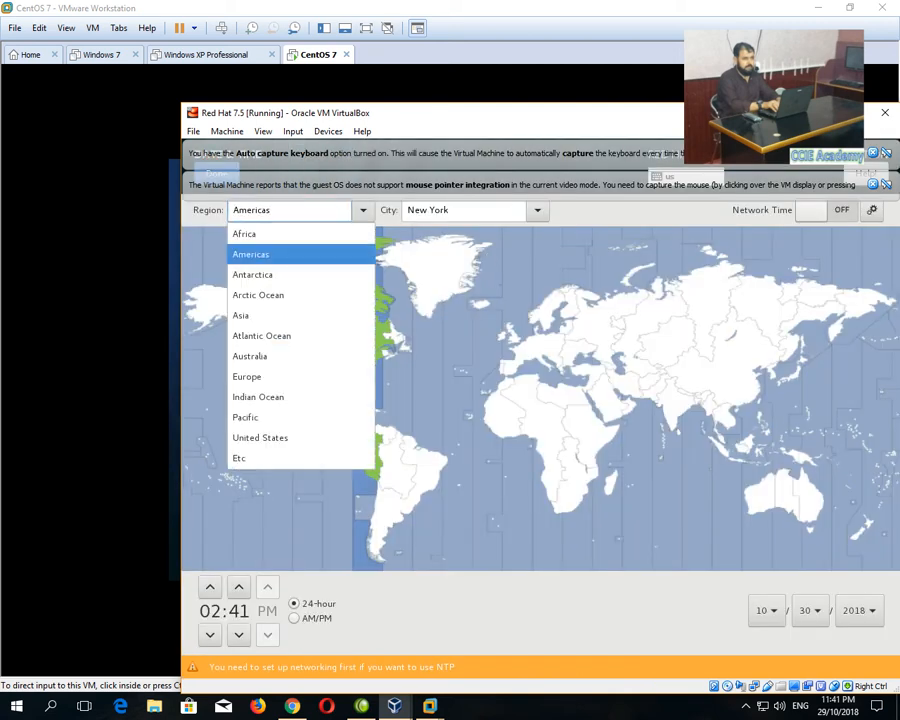
pyautogui.click(288, 316)
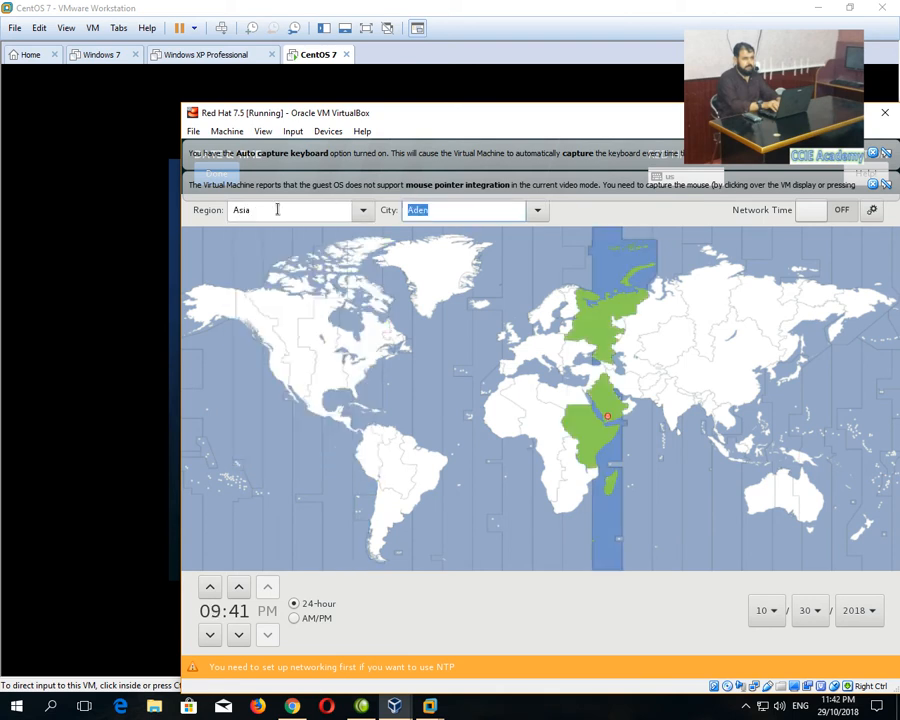
pyautogui.write('karchi')
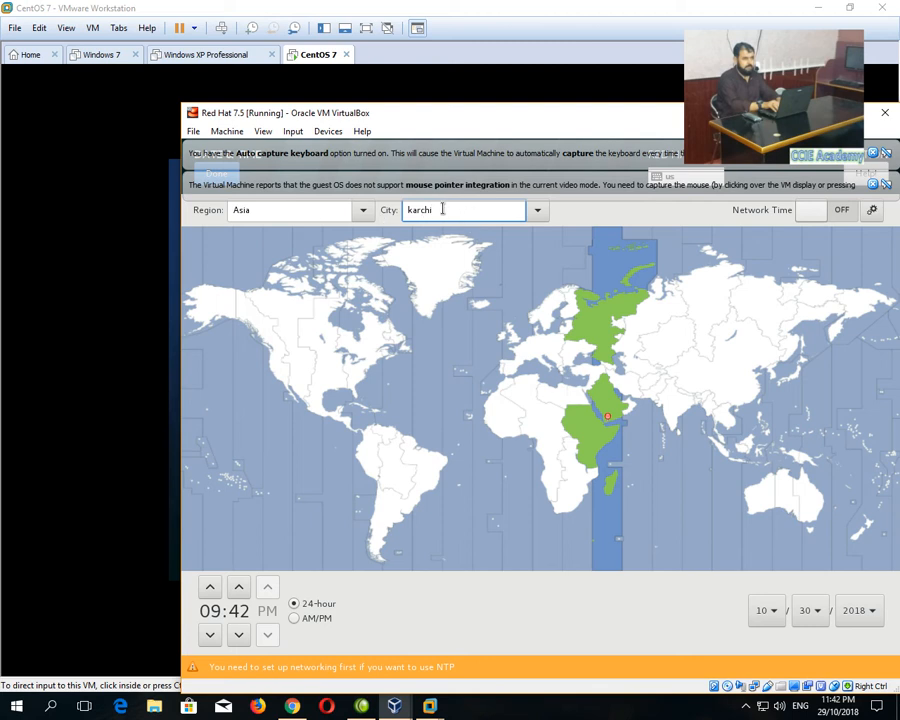
pyautogui.press('Left')
pyautogui.press('Left')
pyautogui.press('Left')
pyautogui.write('a')
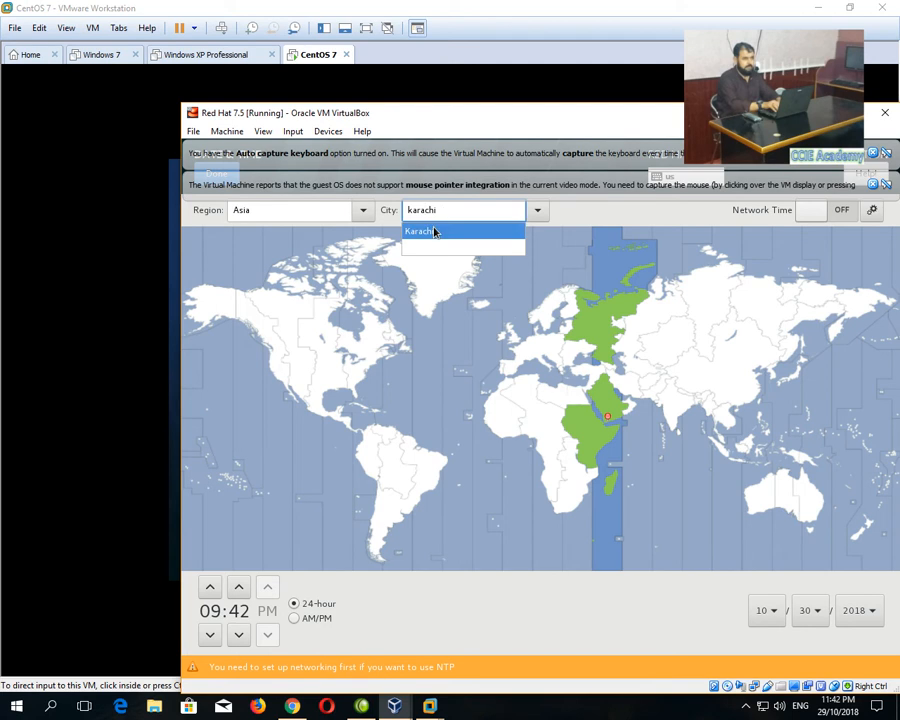
pyautogui.click(433, 231)
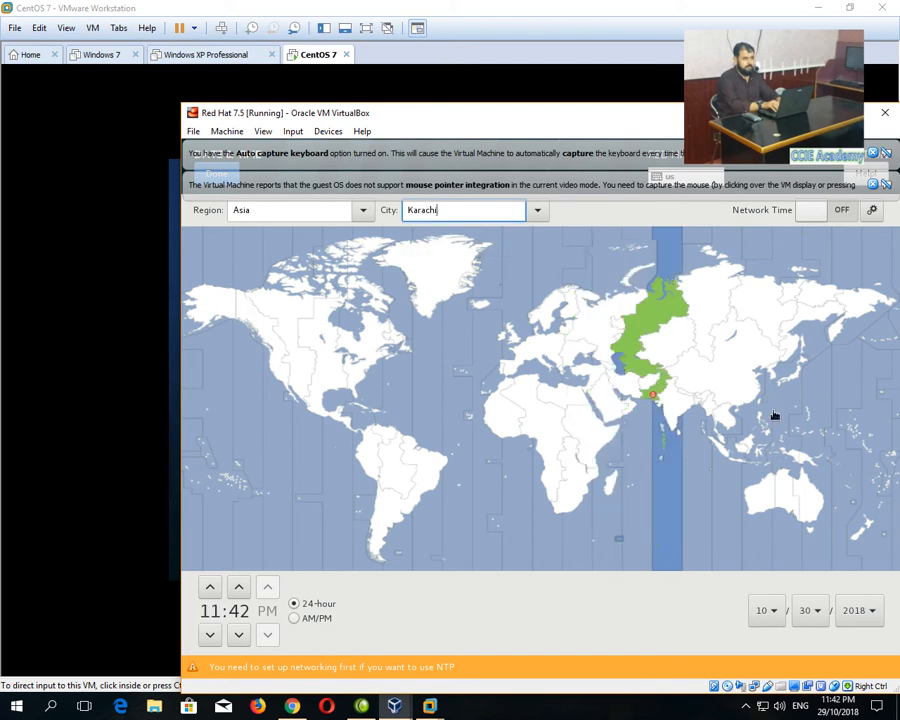
# View the Date & Time help; a map click switches the zone to Santiago.
pyautogui.click(874, 203)
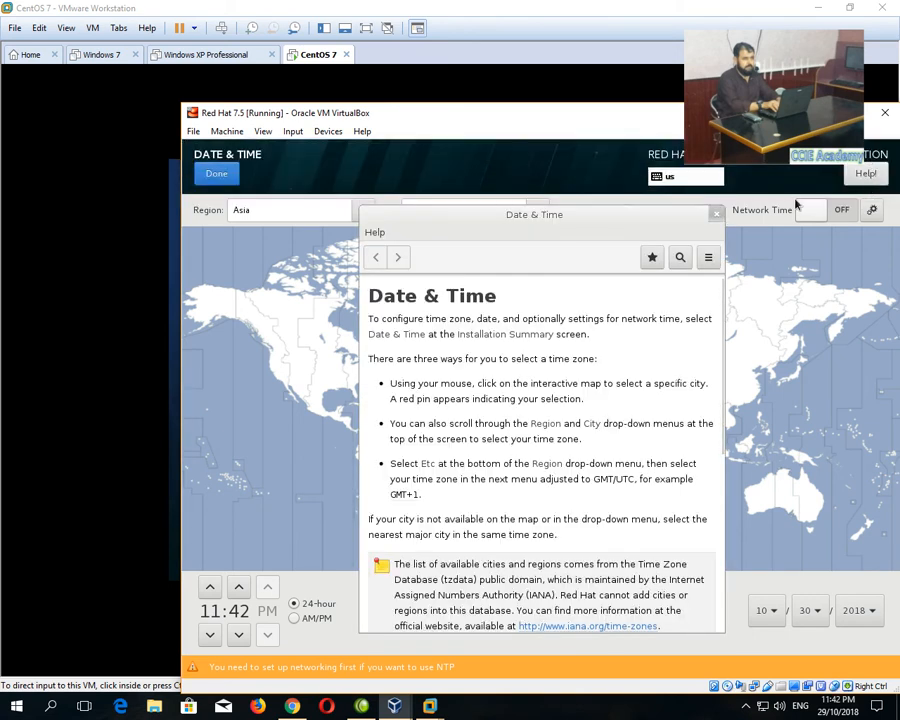
pyautogui.click(717, 215)
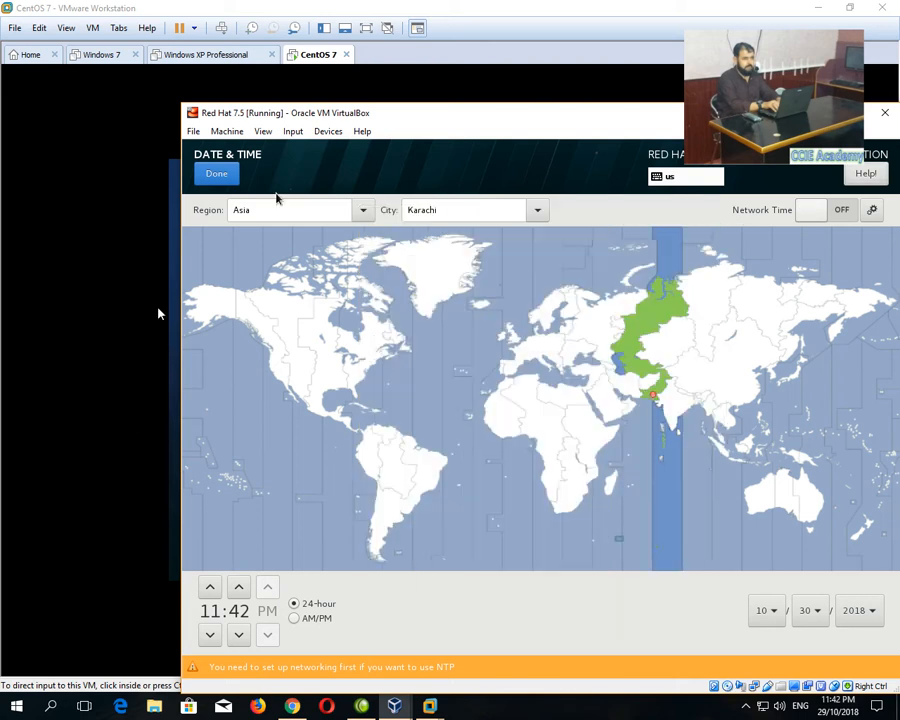
pyautogui.click(375, 510)
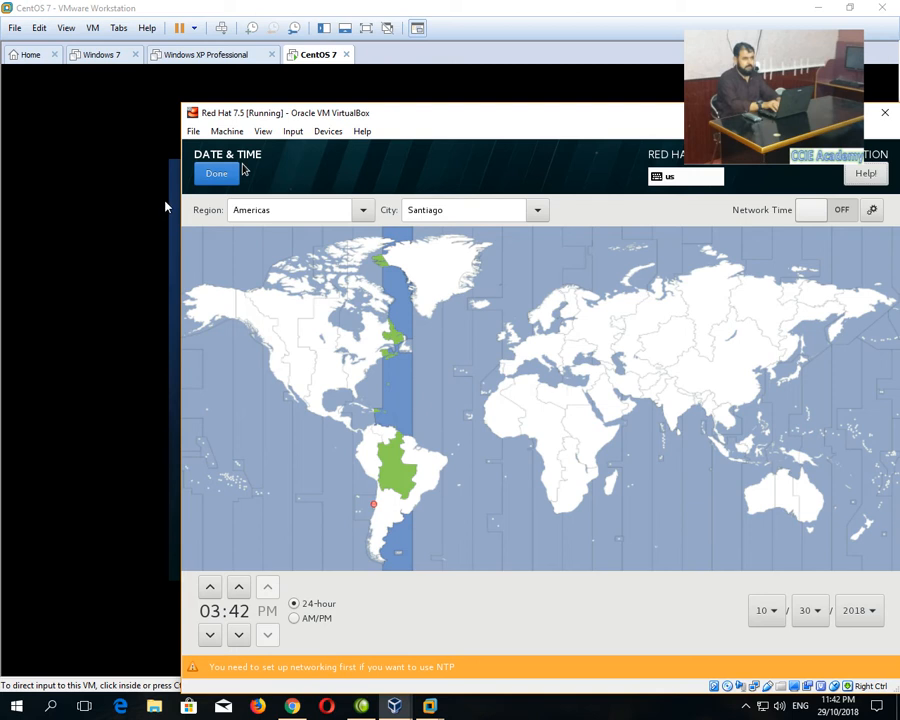
# Reselect region Asia and city Karachi, then confirm the timezone.
pyautogui.click(281, 209)
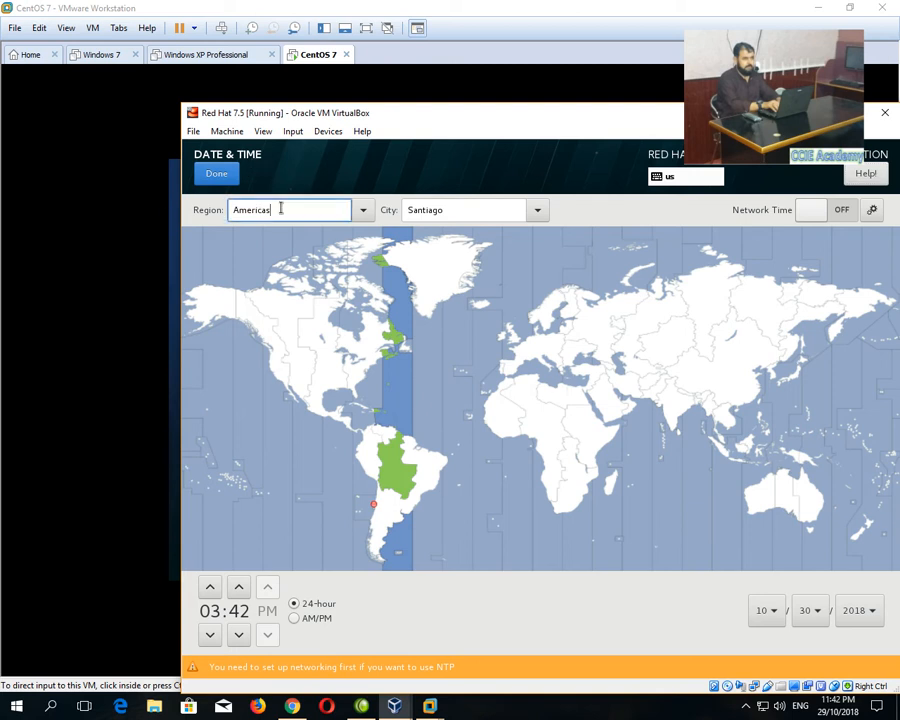
pyautogui.click(363, 210)
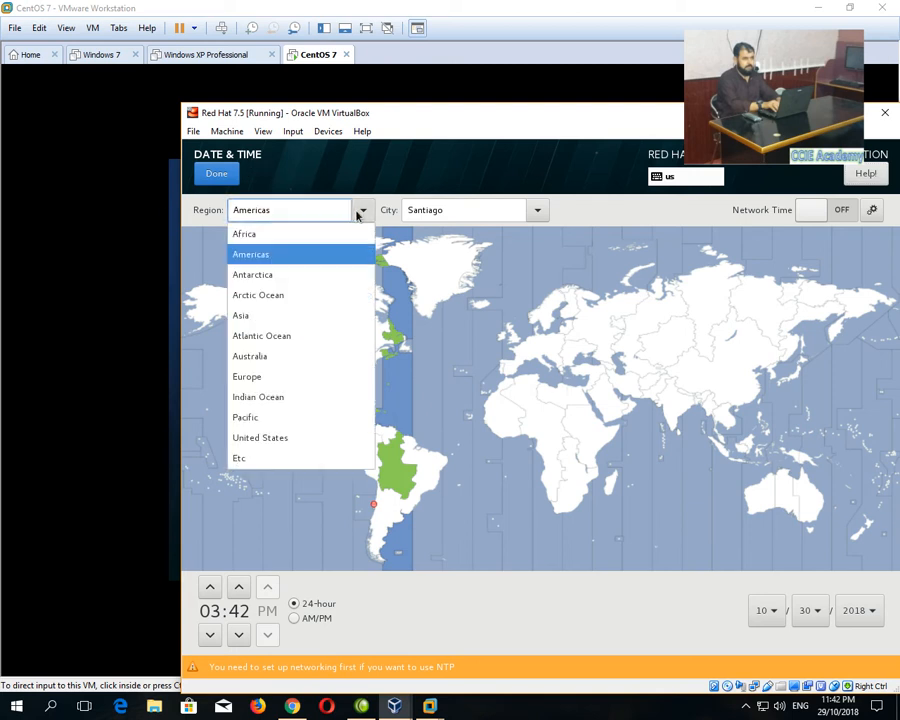
pyautogui.click(256, 318)
pyautogui.click(511, 213)
pyautogui.press('BackSpace')
pyautogui.press('BackSpace')
pyautogui.press('BackSpace')
pyautogui.press('BackSpace')
pyautogui.write('kr')
pyautogui.press('BackSpace')
pyautogui.write('ar')
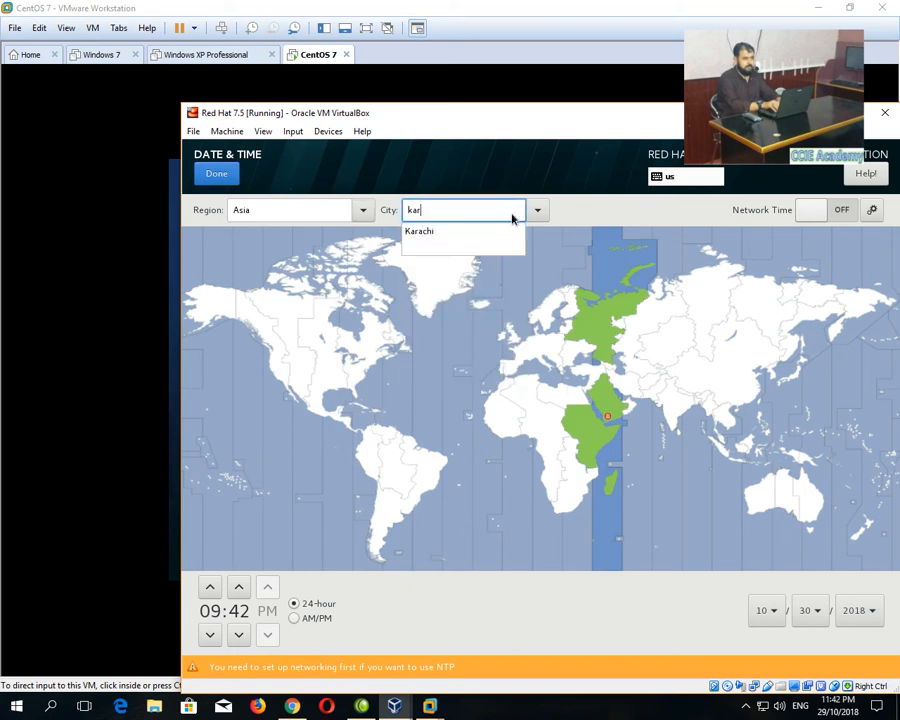
pyautogui.press('Down')
pyautogui.press('Return')
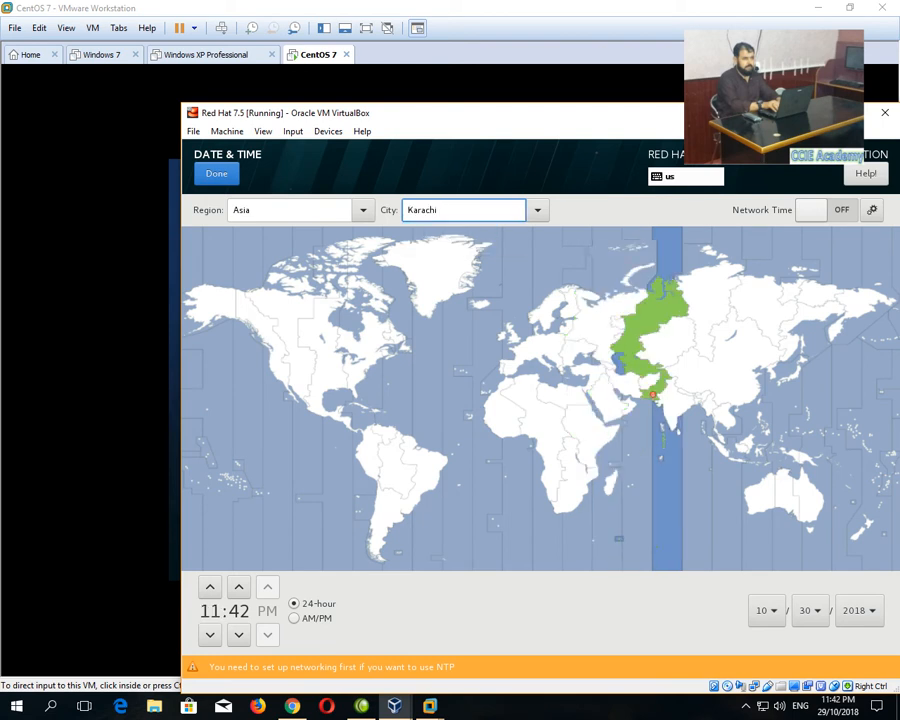
pyautogui.click(206, 174)
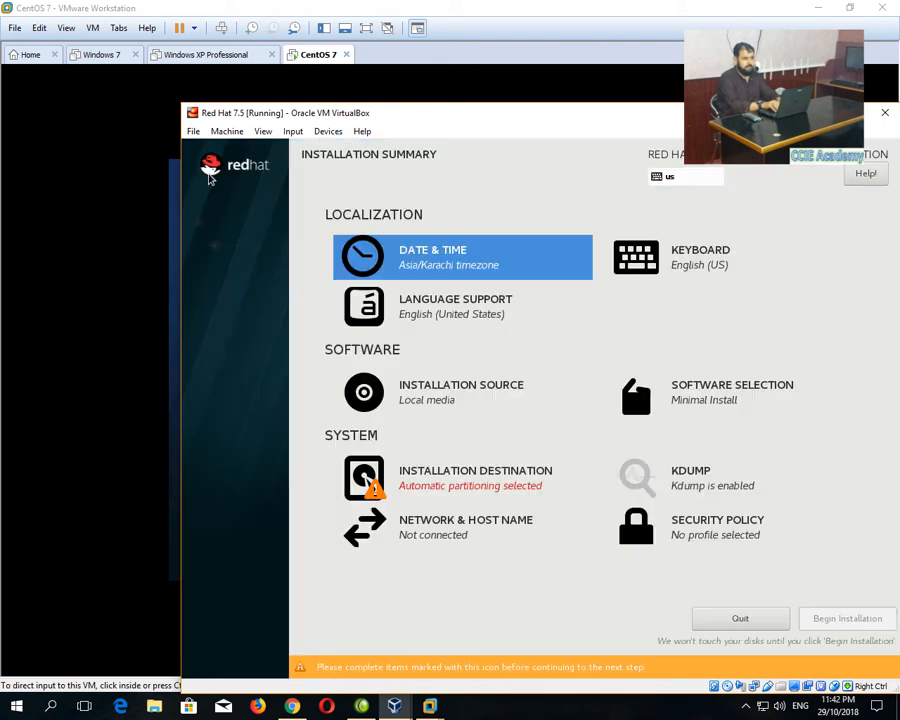
# Keep English language support, English (US) keyboard and local media source unchanged.
pyautogui.click(496, 326)
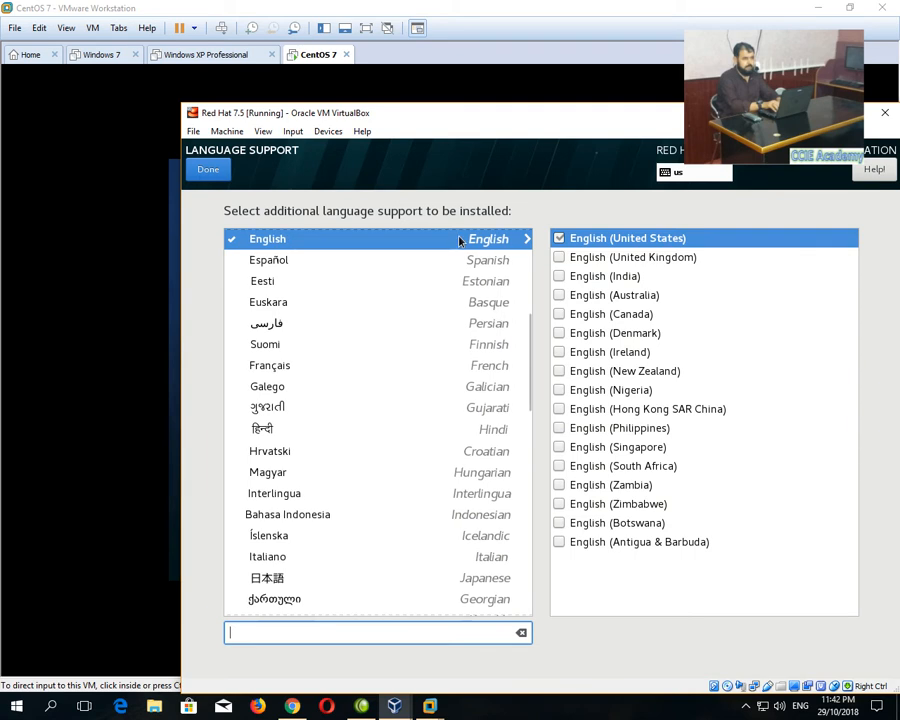
pyautogui.click(197, 169)
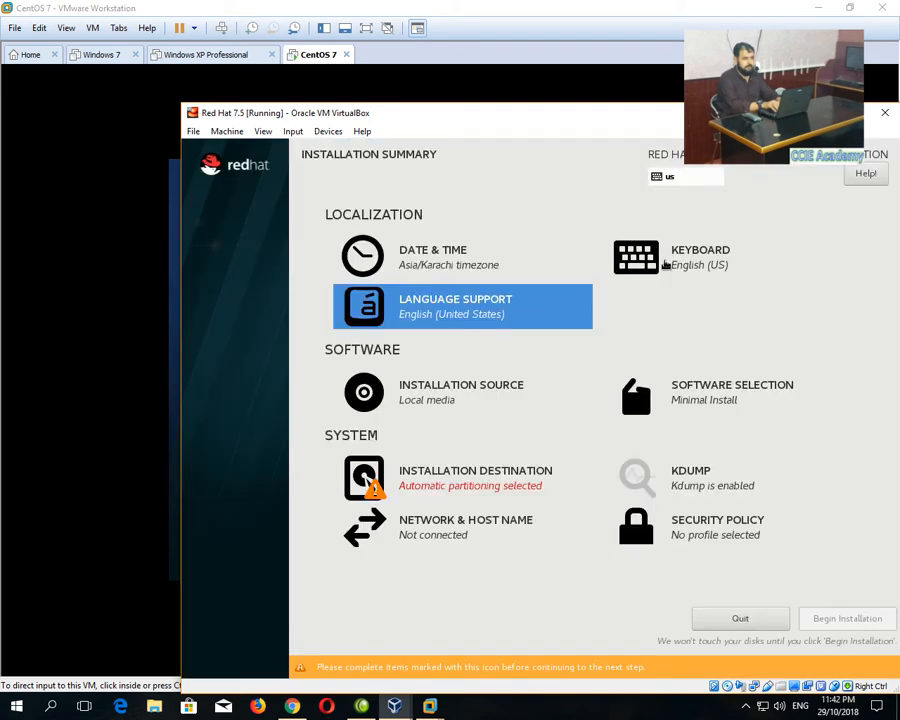
pyautogui.click(680, 256)
pyautogui.click(176, 199)
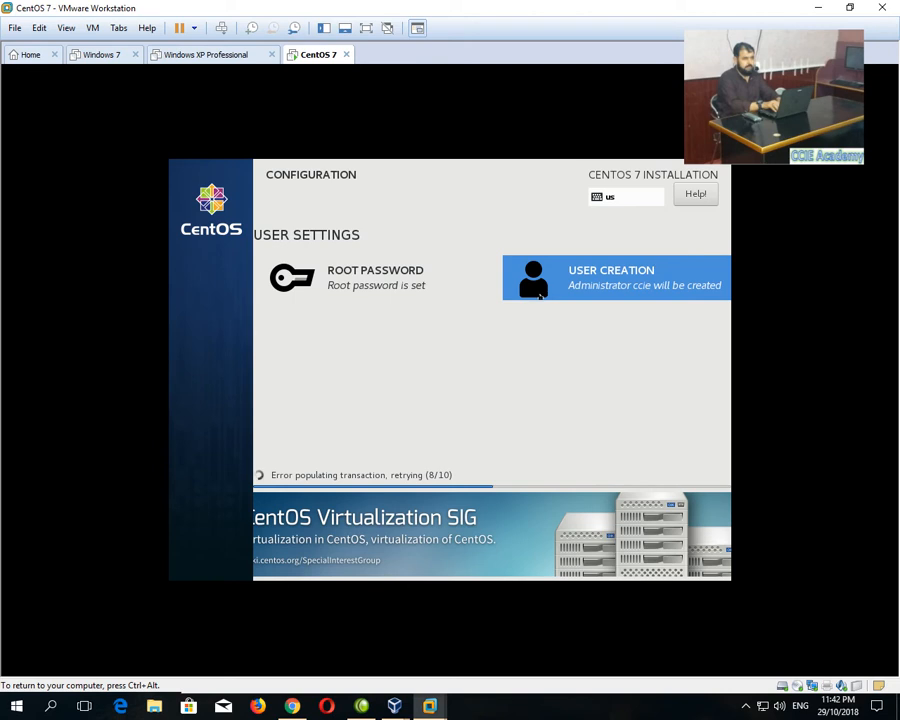
pyautogui.click(404, 692)
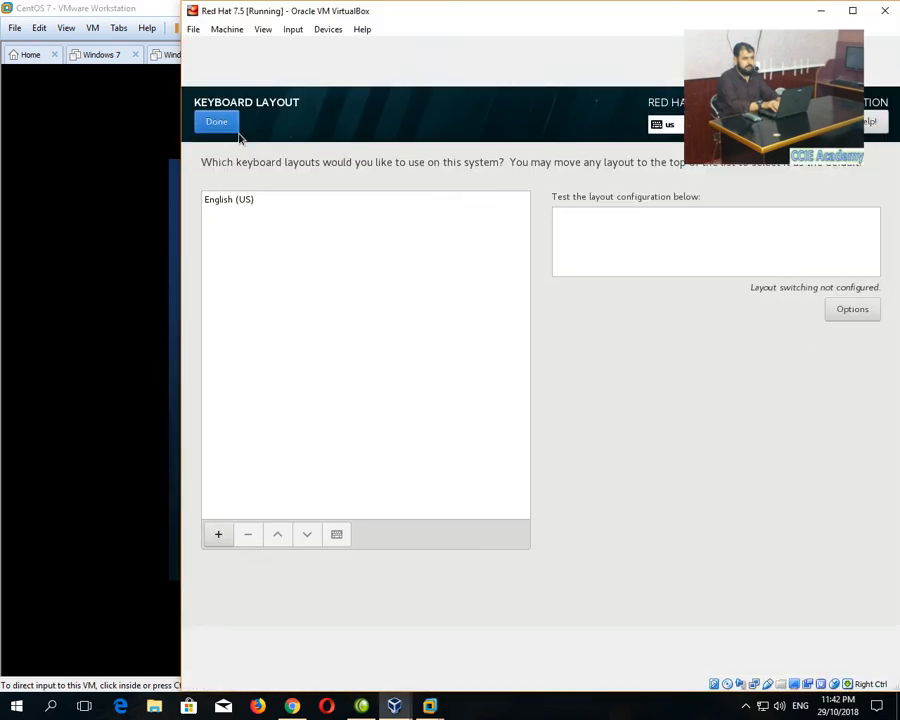
pyautogui.click(220, 124)
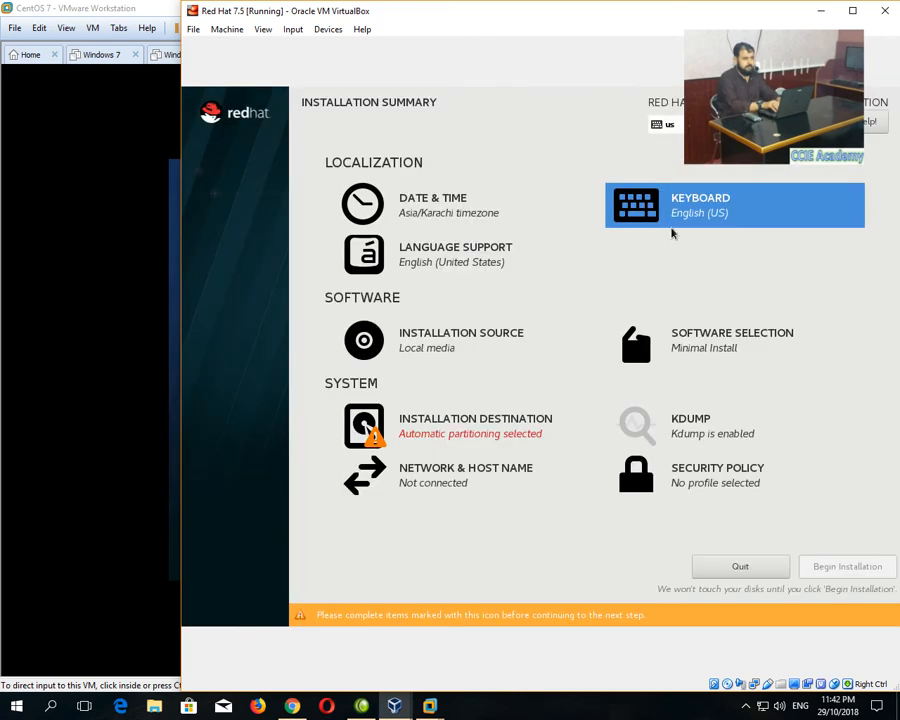
pyautogui.click(437, 344)
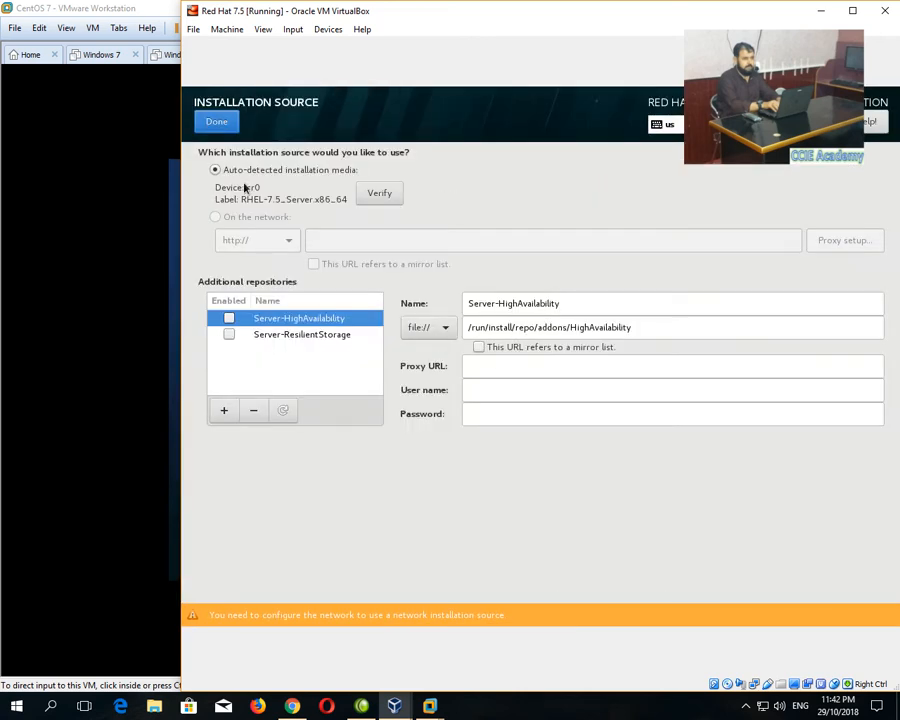
pyautogui.click(216, 123)
# Choose Server with GUI with the KDE add-on and confirm.
pyautogui.click(691, 336)
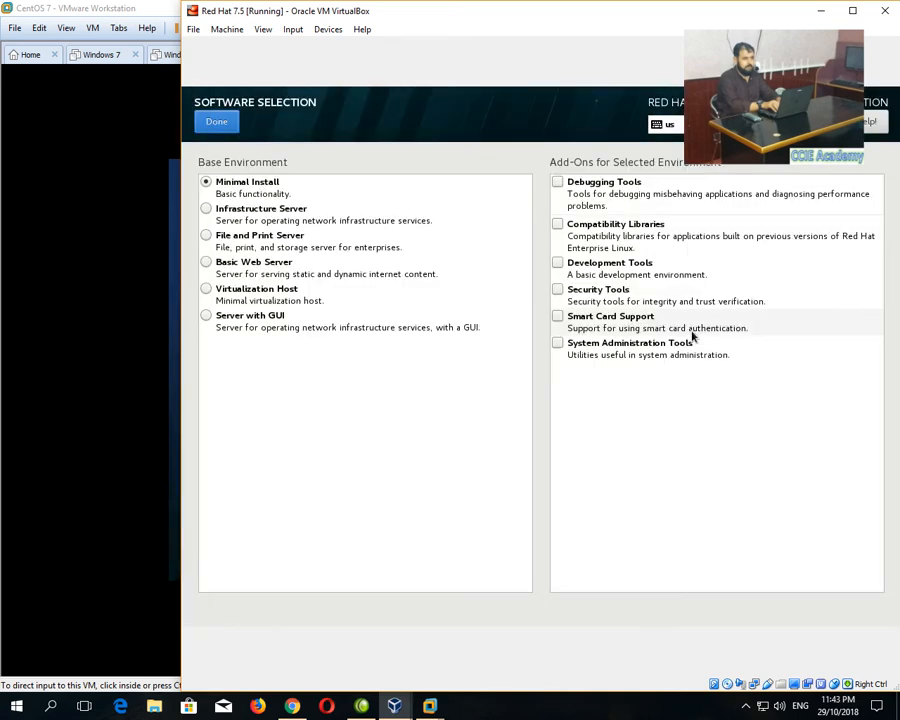
pyautogui.click(239, 320)
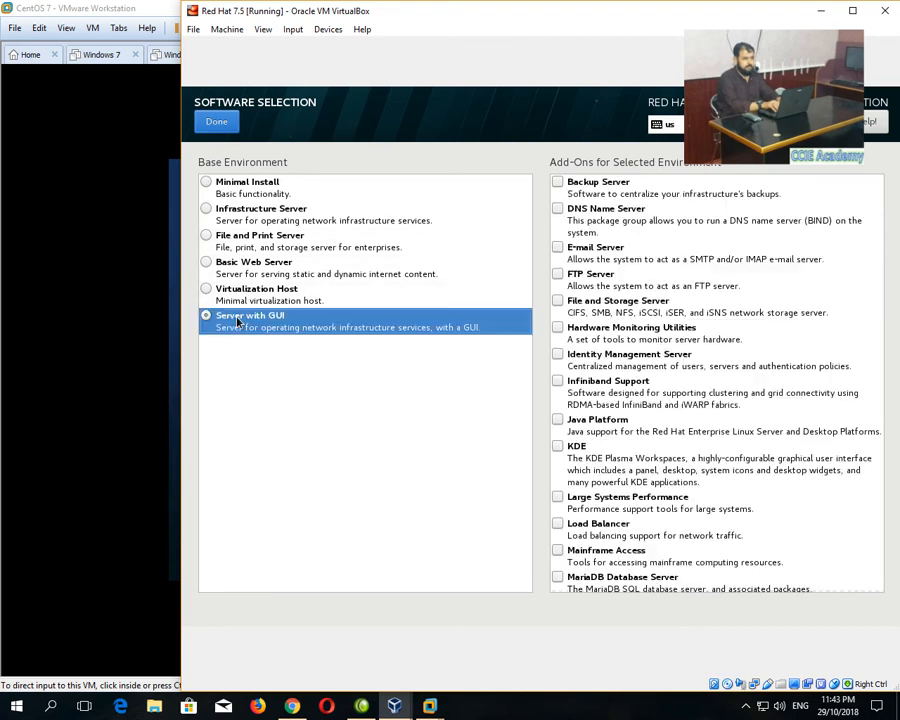
pyautogui.click(558, 448)
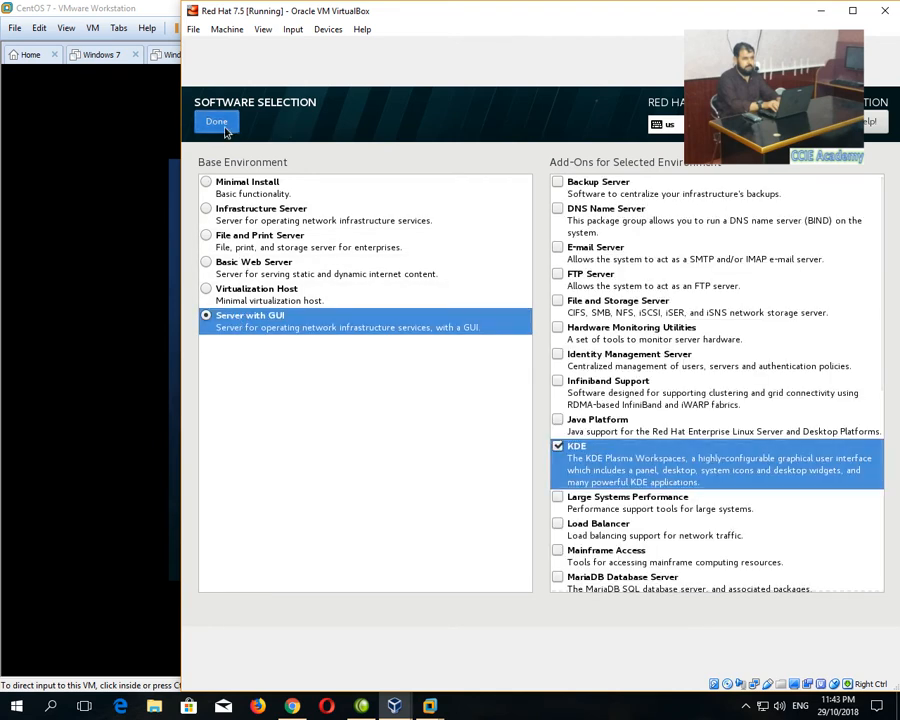
pyautogui.click(224, 124)
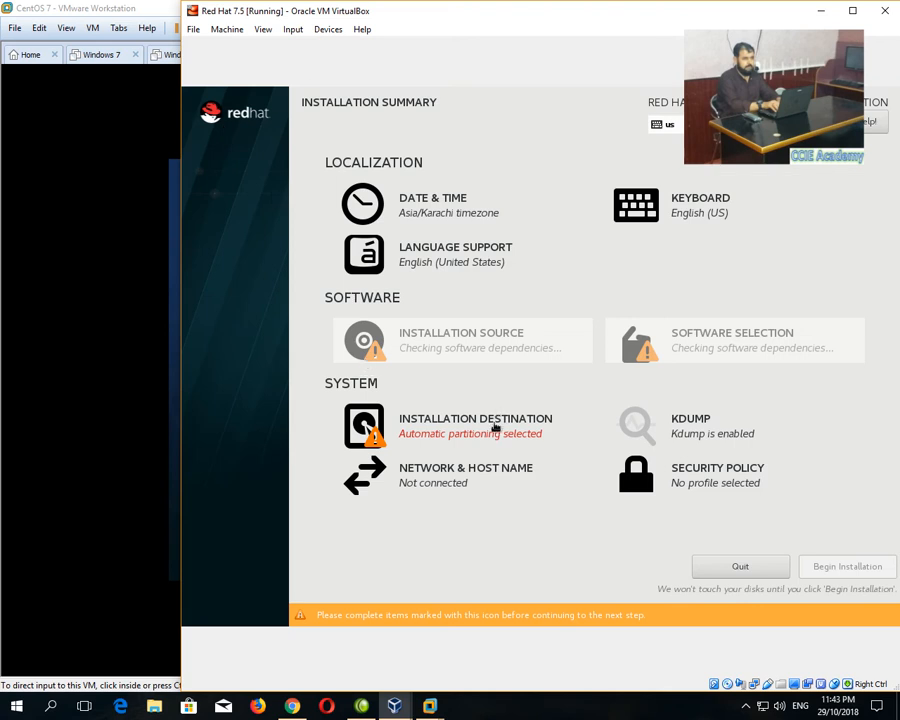
# Reselect the ATA VBOX HARDDISK as the install target with automatic partitioning.
pyautogui.click(455, 426)
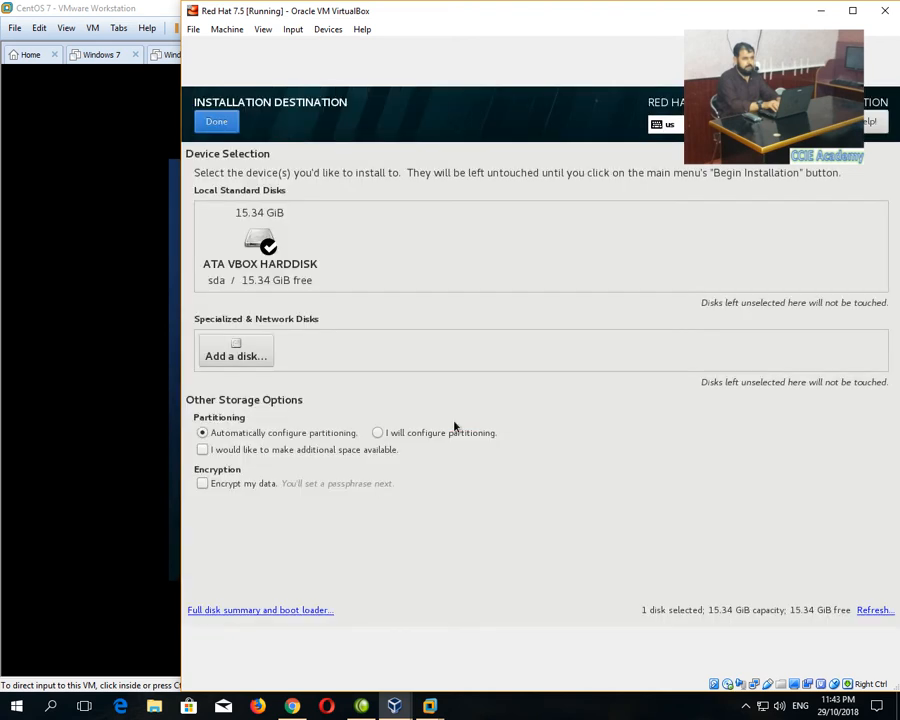
pyautogui.click(259, 248)
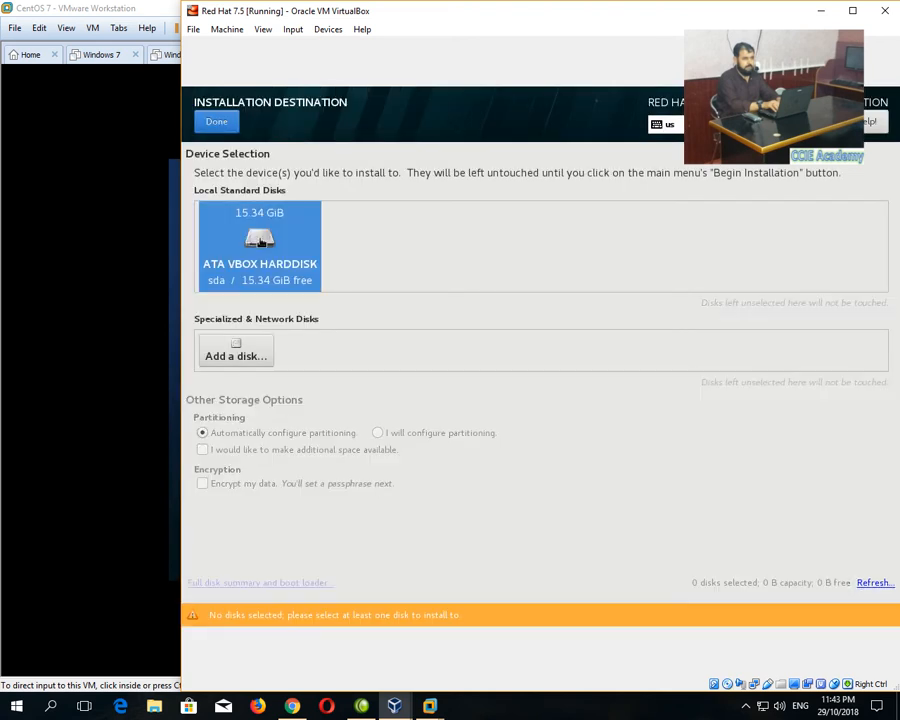
pyautogui.click(217, 124)
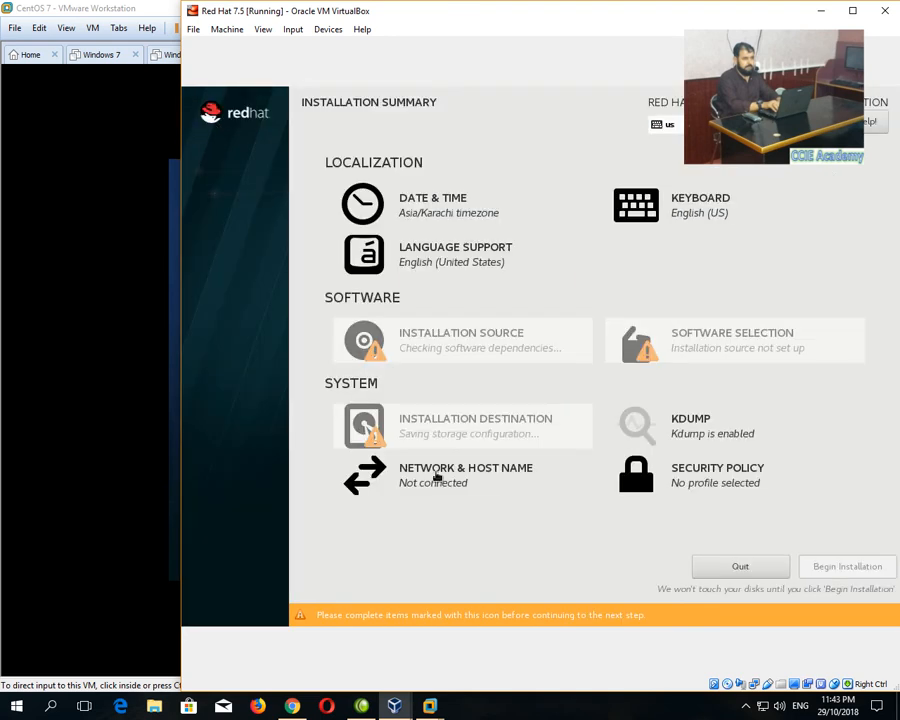
pyautogui.click(687, 476)
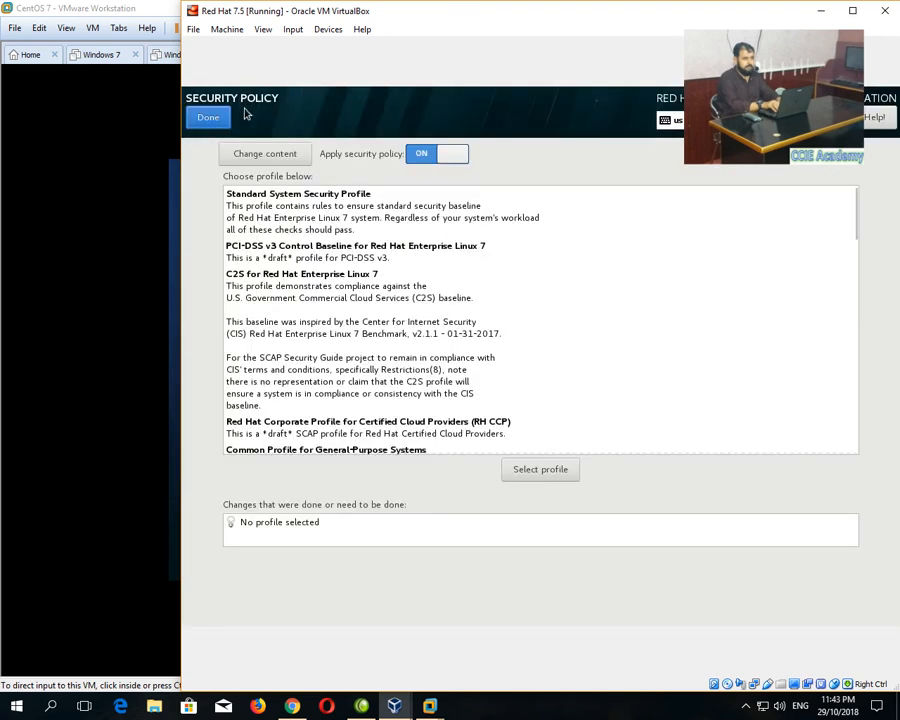
pyautogui.click(210, 118)
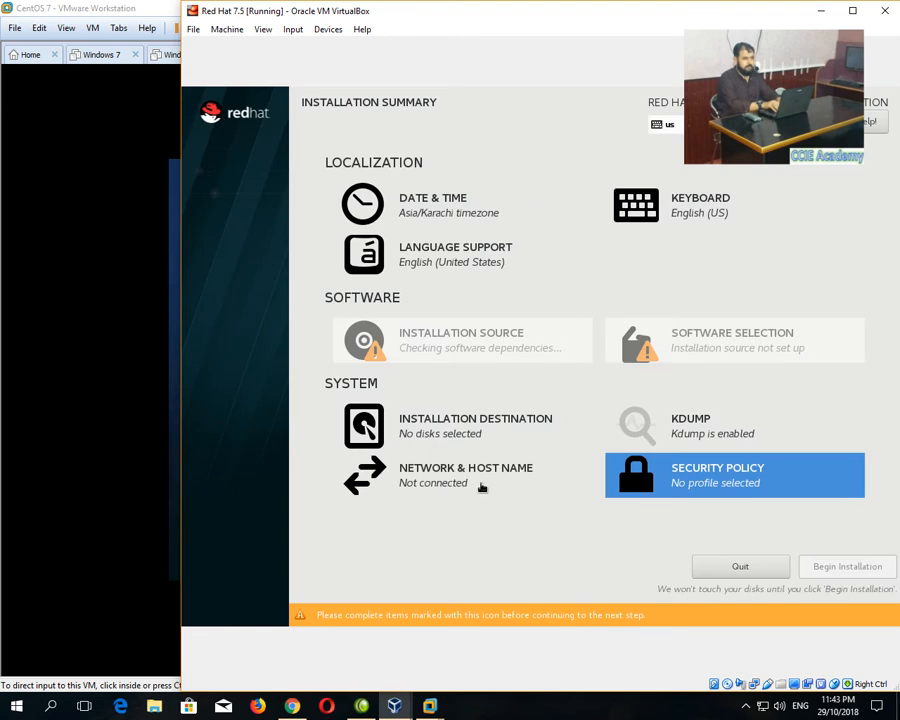
pyautogui.click(438, 441)
pyautogui.click(241, 272)
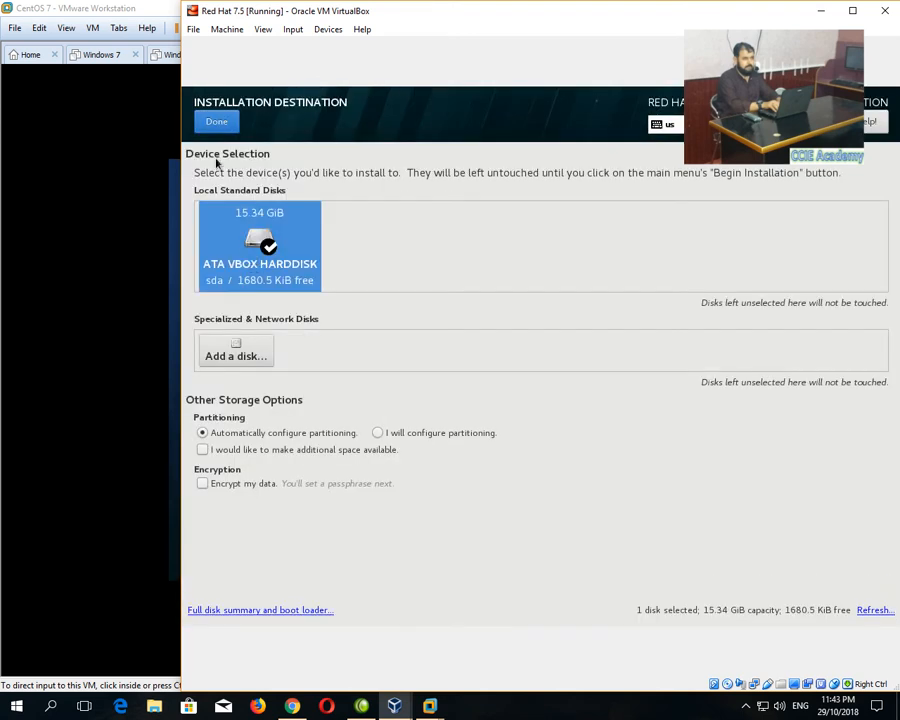
pyautogui.click(216, 124)
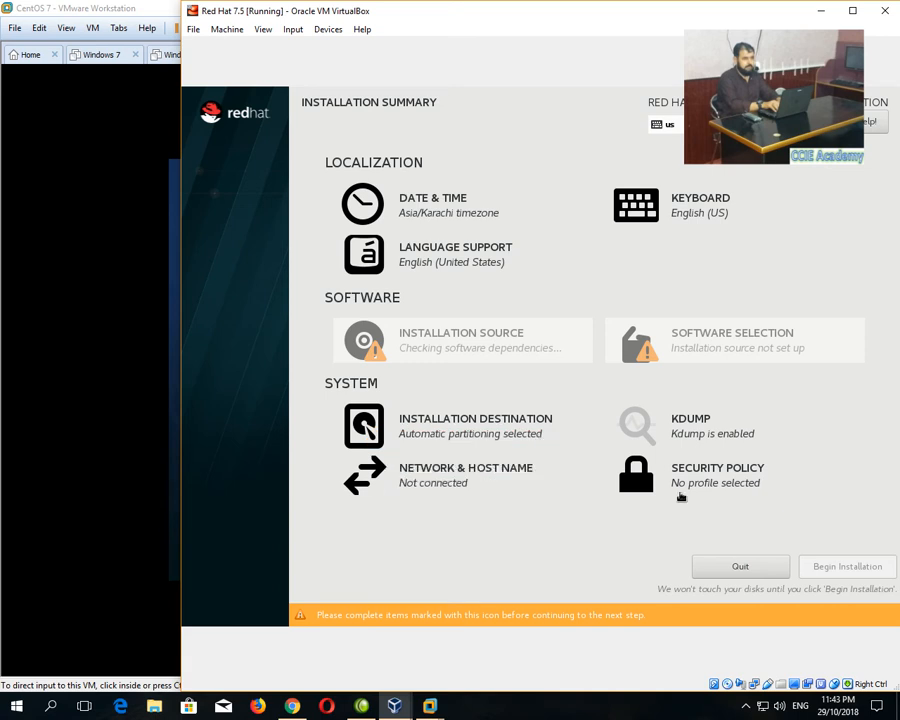
# Review Security Policy and KDUMP, leaving no profile chosen and kdump enabled.
pyautogui.click(700, 505)
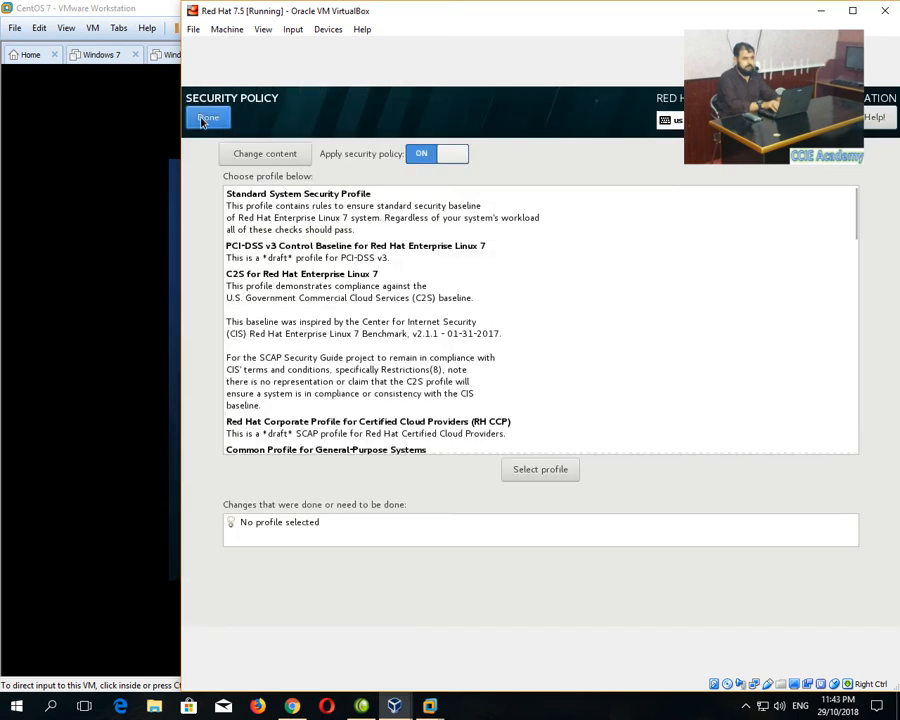
pyautogui.click(206, 119)
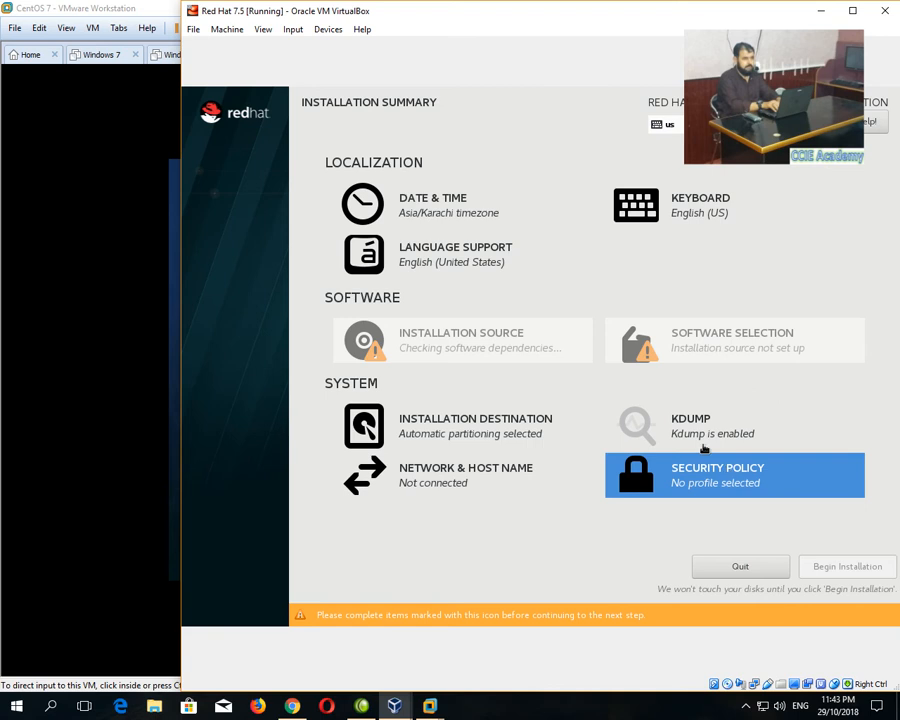
pyautogui.click(700, 431)
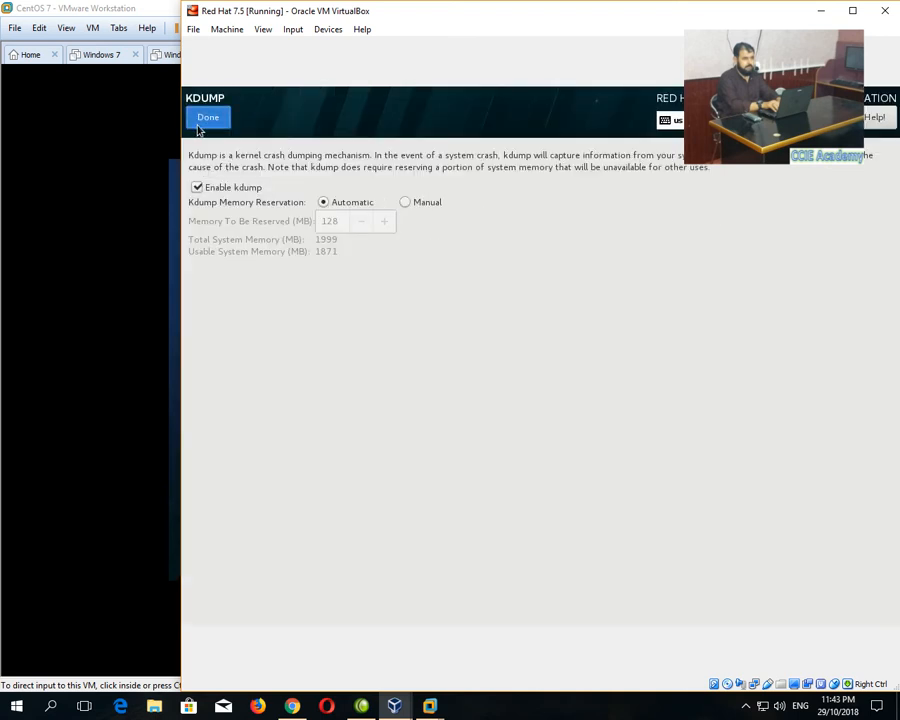
pyautogui.click(205, 122)
# Switch the Ethernet (enp0s3) connection on in Network & Host Name.
pyautogui.click(420, 476)
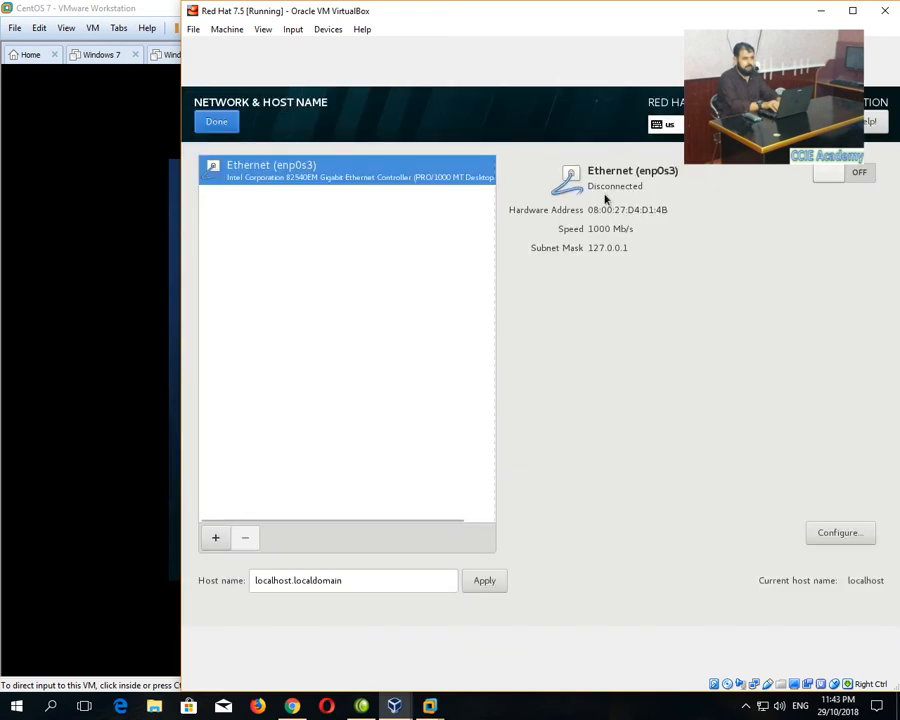
pyautogui.click(852, 174)
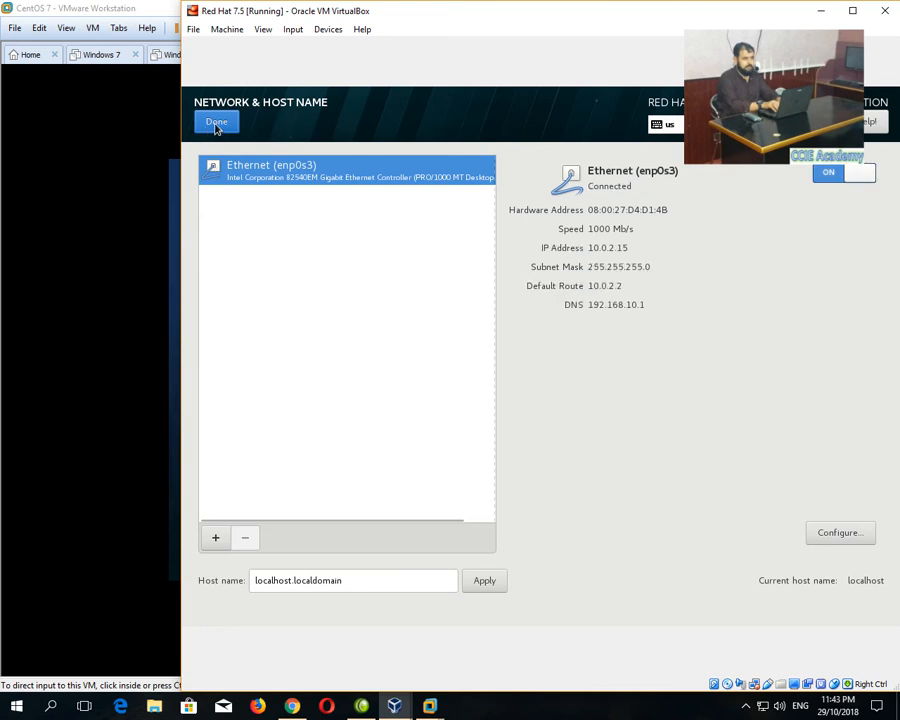
pyautogui.click(216, 124)
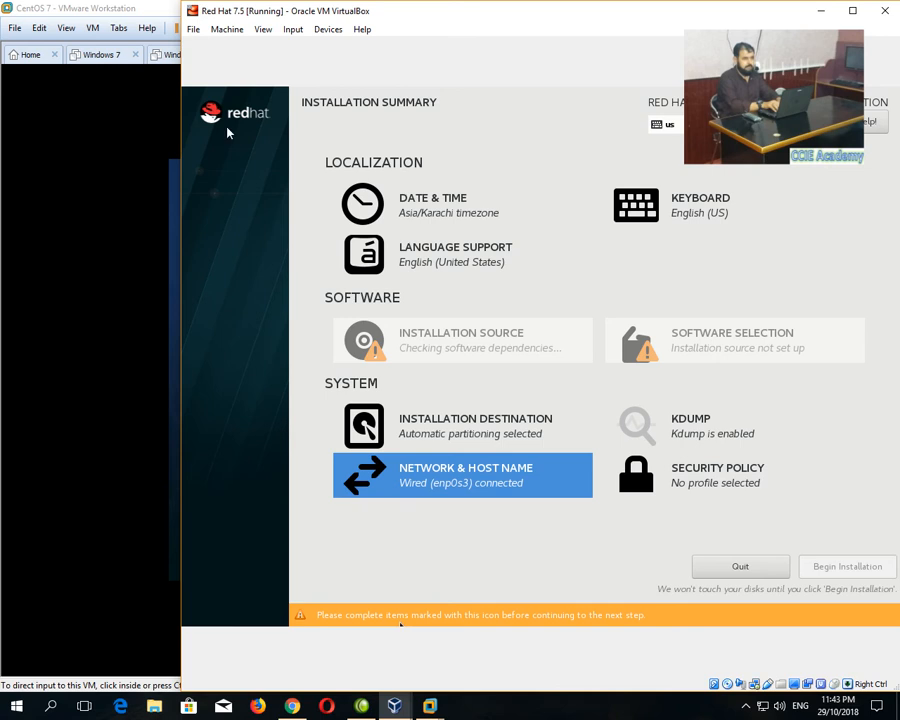
# Glance at the CentOS 7 installer in VMware, then bring the Red Hat VM back.
pyautogui.click(431, 706)
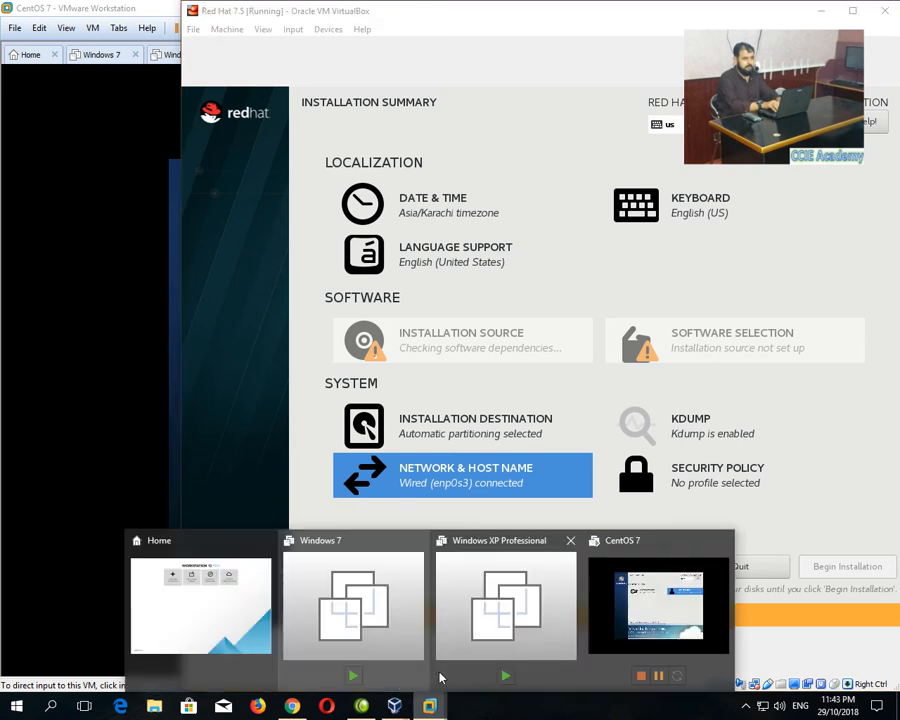
pyautogui.click(606, 625)
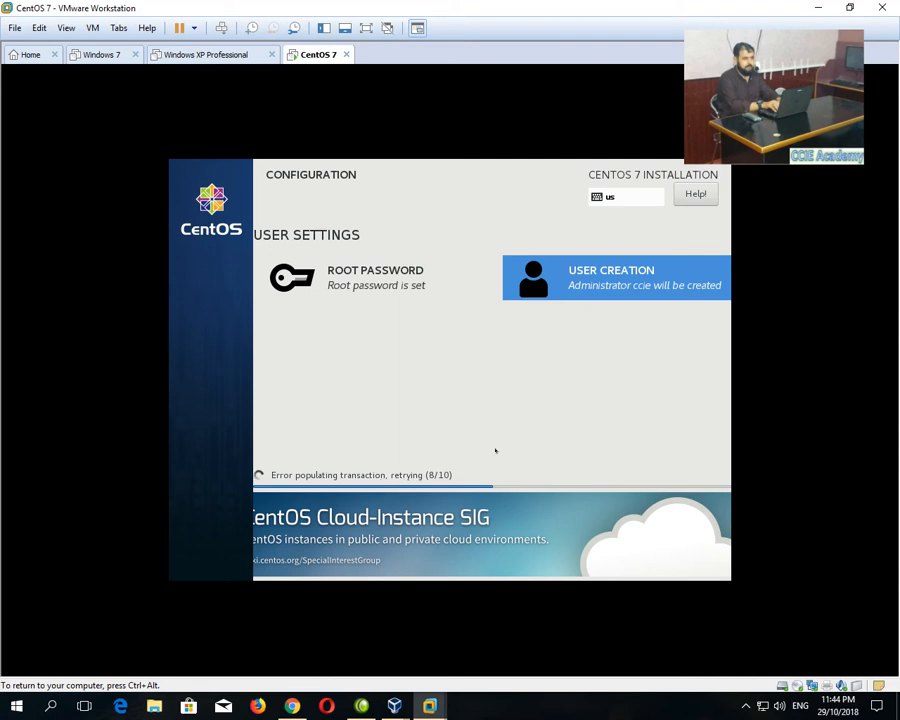
pyautogui.moveTo(398, 707)
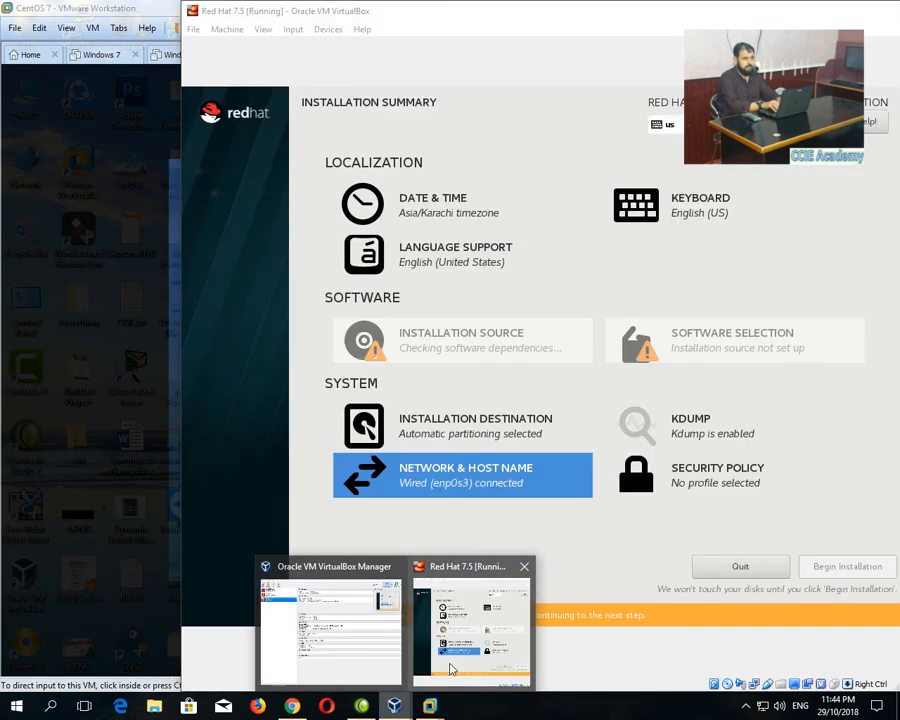
pyautogui.click(450, 670)
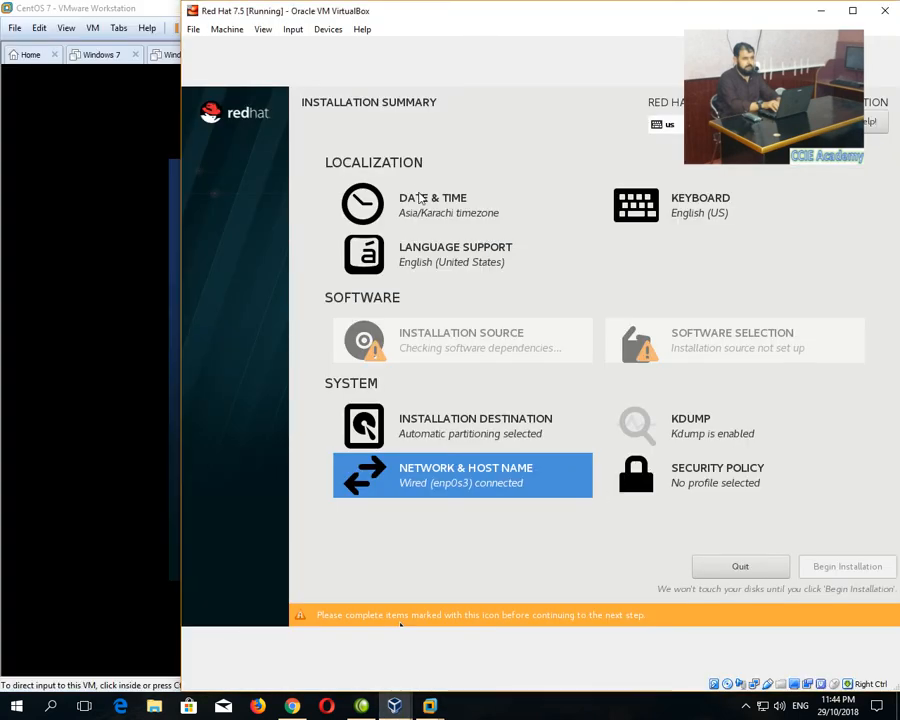
# Keep English (US) as the keyboard layout and begin the installation.
pyautogui.click(727, 198)
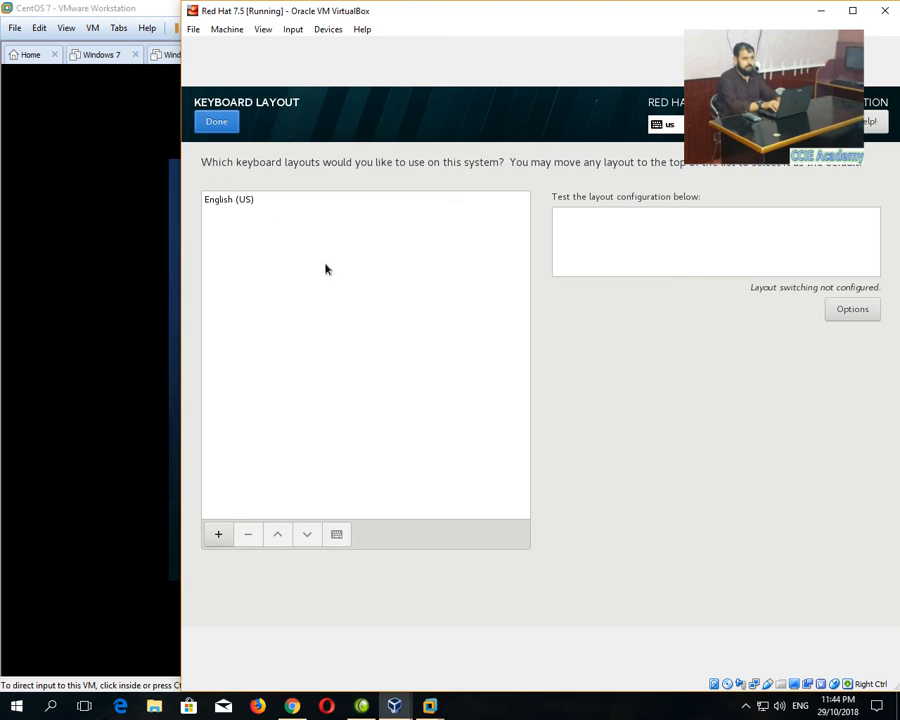
pyautogui.click(295, 199)
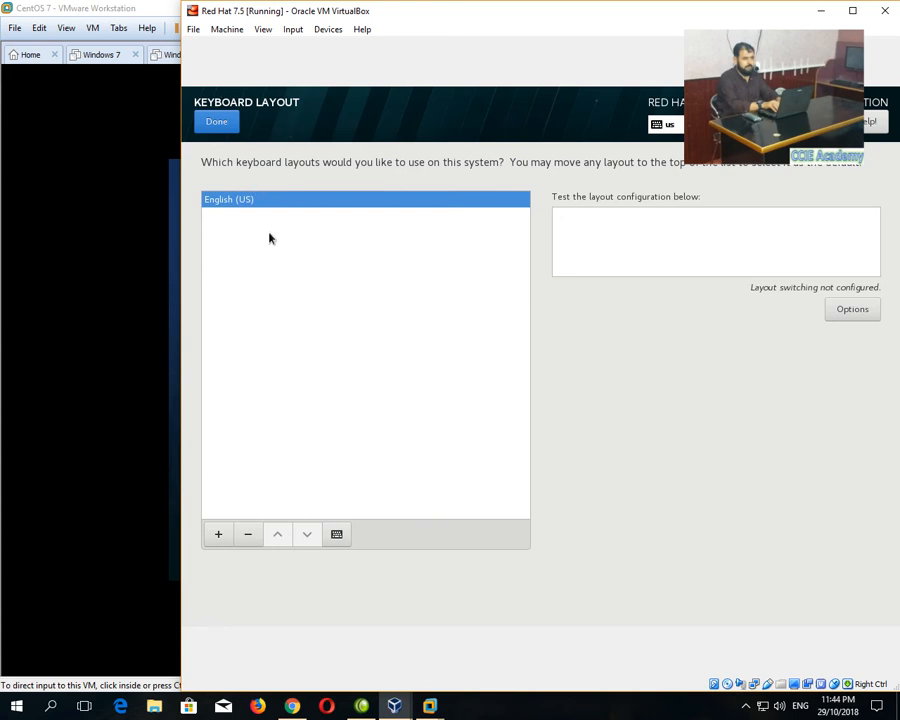
pyautogui.click(216, 123)
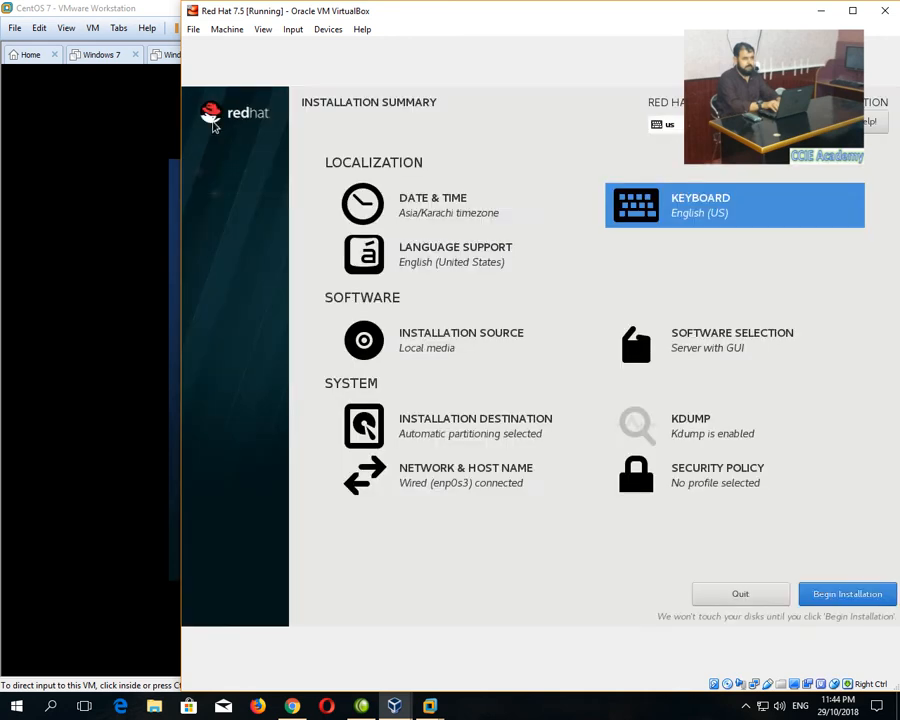
pyautogui.click(836, 596)
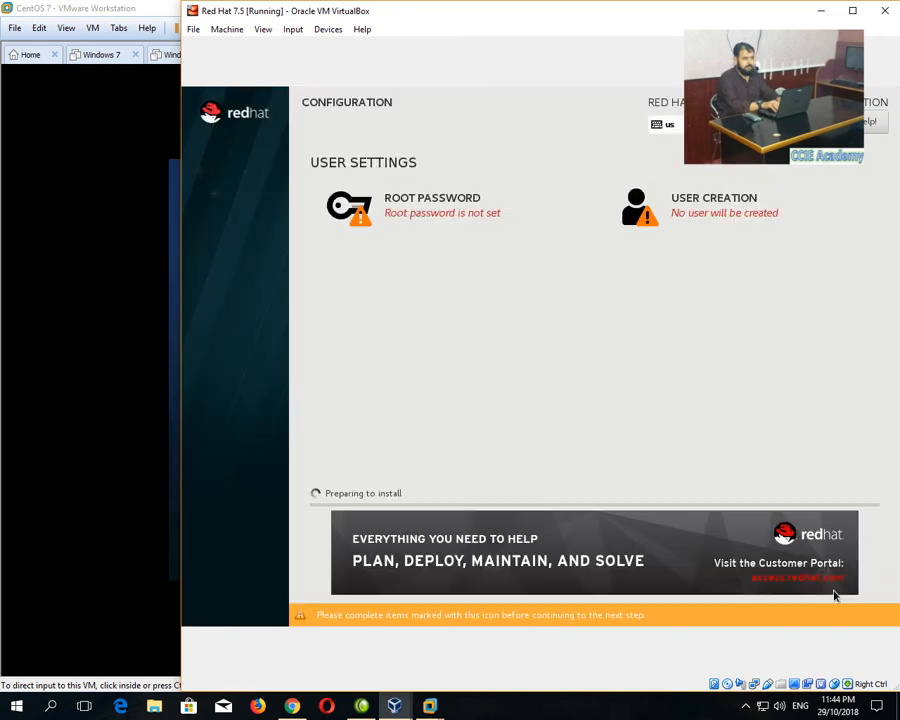
# Set and confirm the root password.
pyautogui.click(442, 216)
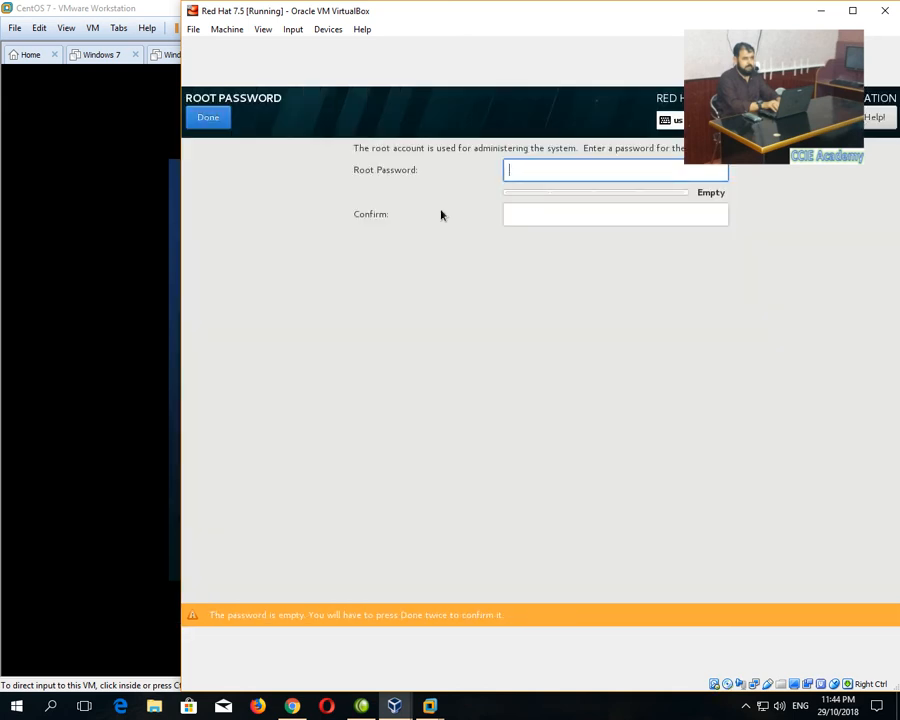
pyautogui.write('****')
pyautogui.press('BackSpace')
pyautogui.press('BackSpace')
pyautogui.press('BackSpace')
pyautogui.press('BackSpace')
pyautogui.write('***********')
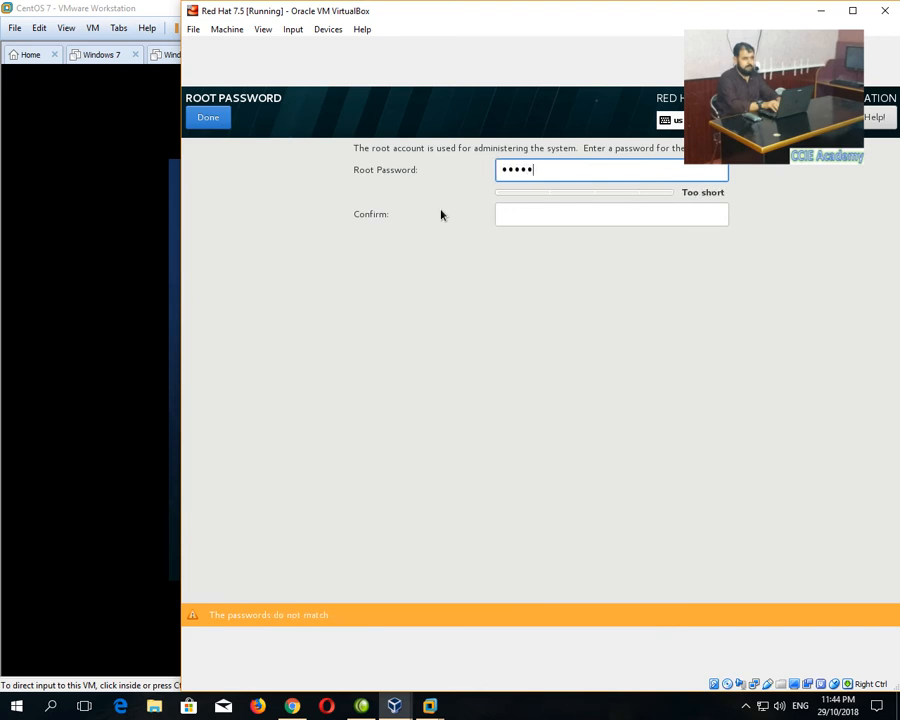
pyautogui.press('Tab')
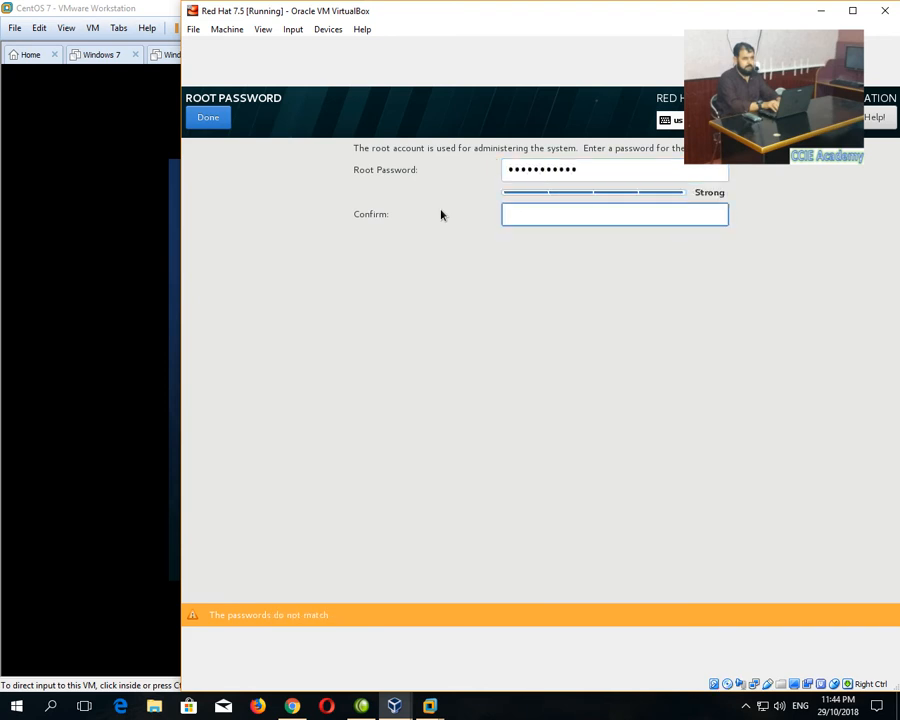
pyautogui.write('***********')
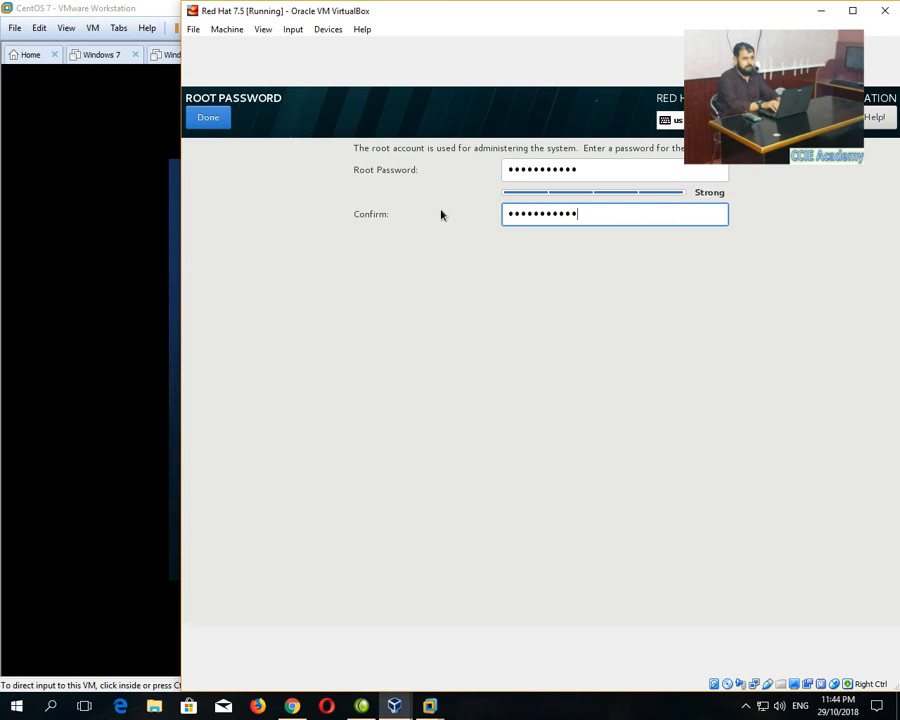
pyautogui.click(214, 117)
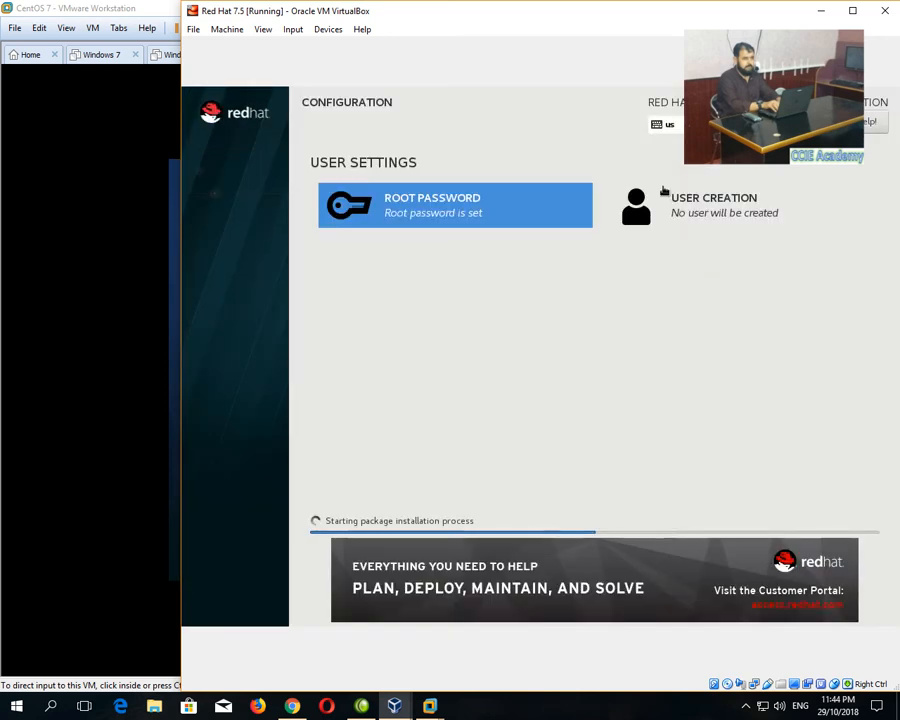
# Create user ccie as an administrator with a confirmed password, accepting the weak-password warning.
pyautogui.click(663, 191)
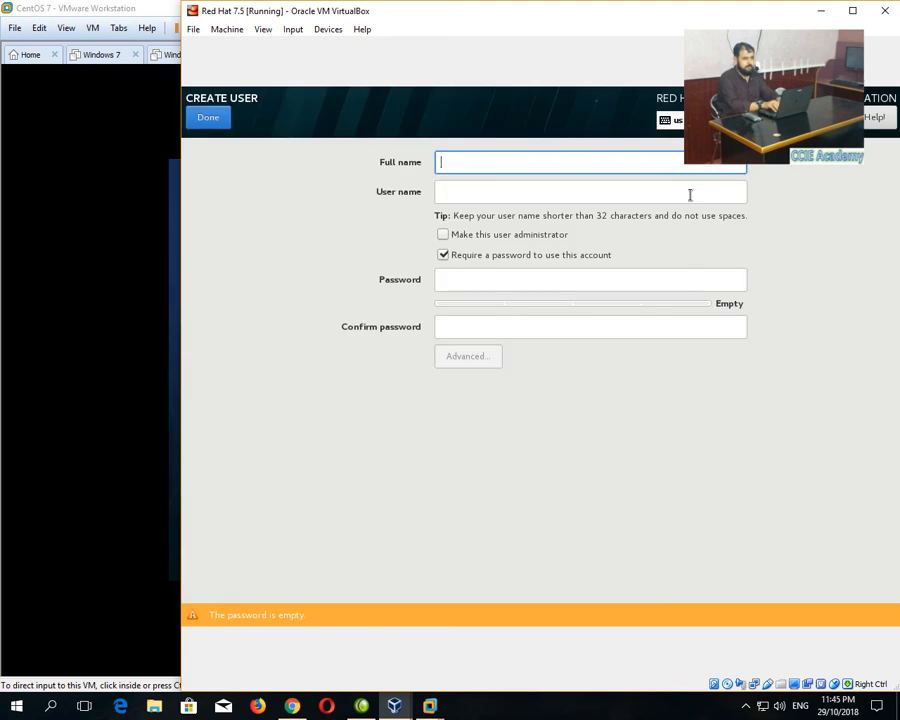
pyautogui.write('ccie')
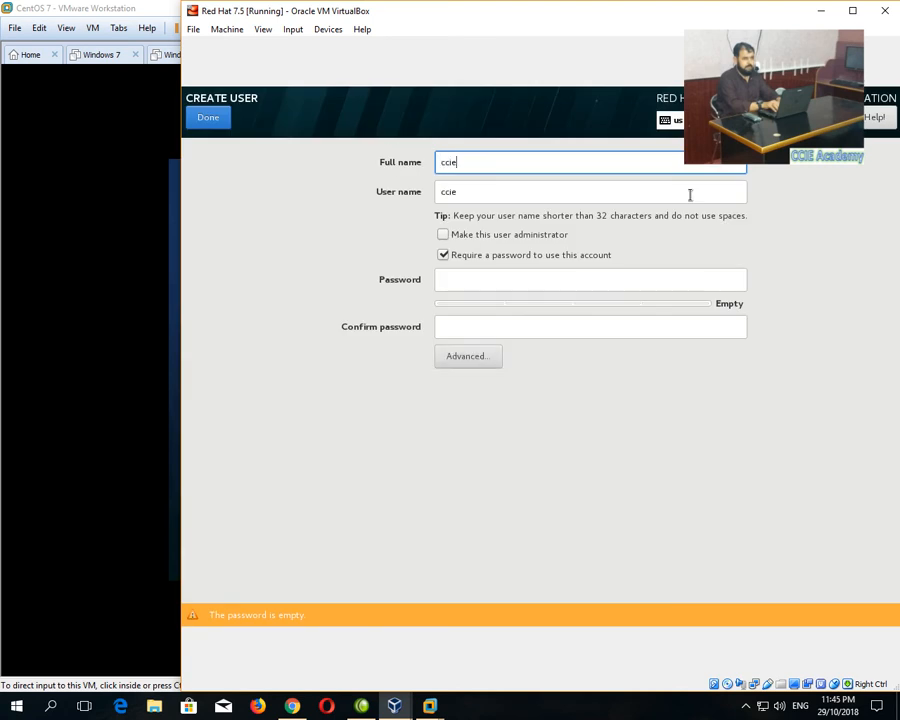
pyautogui.press('Tab')
pyautogui.click(725, 236)
pyautogui.click(482, 284)
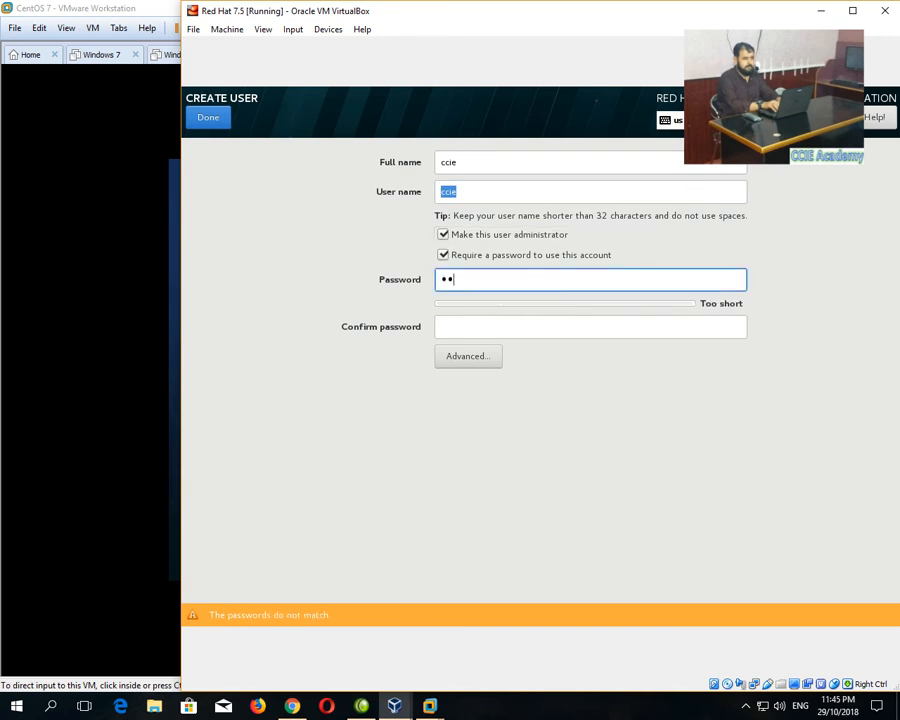
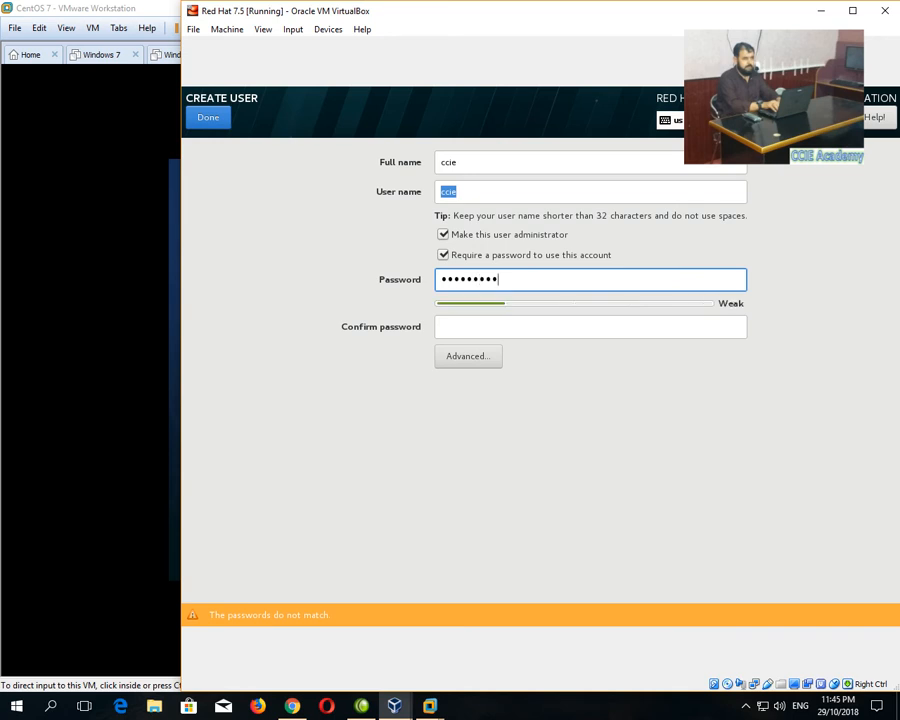
pyautogui.press('Tab')
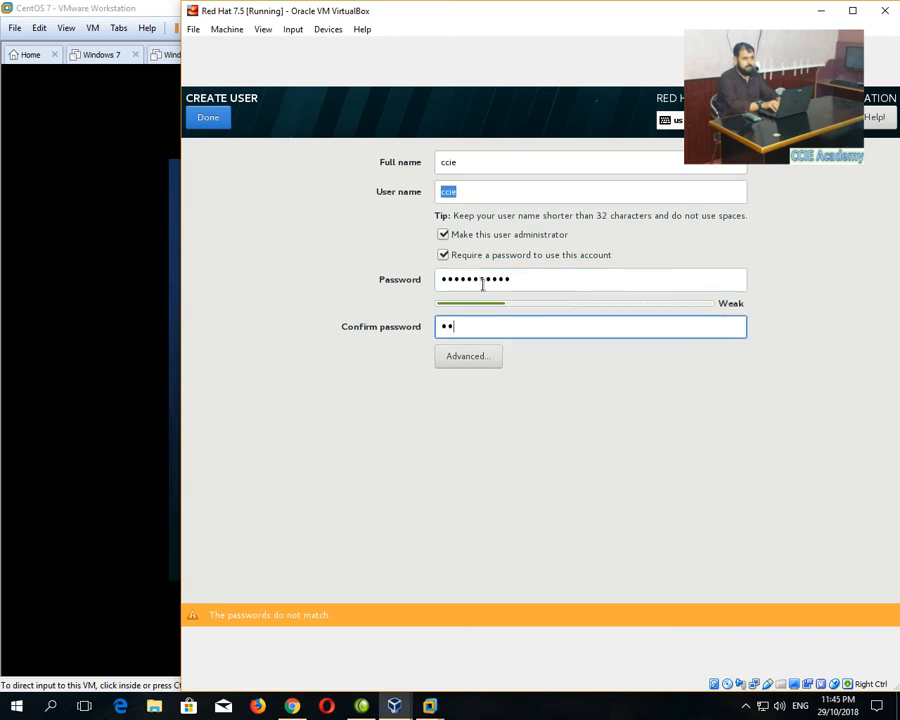
pyautogui.click(208, 118)
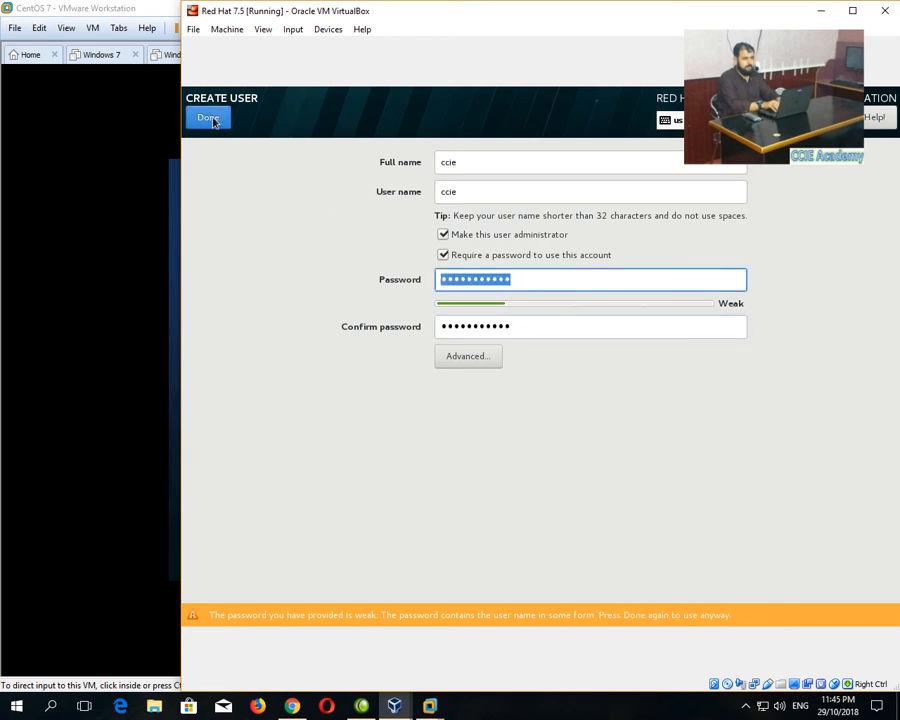
pyautogui.click(210, 119)
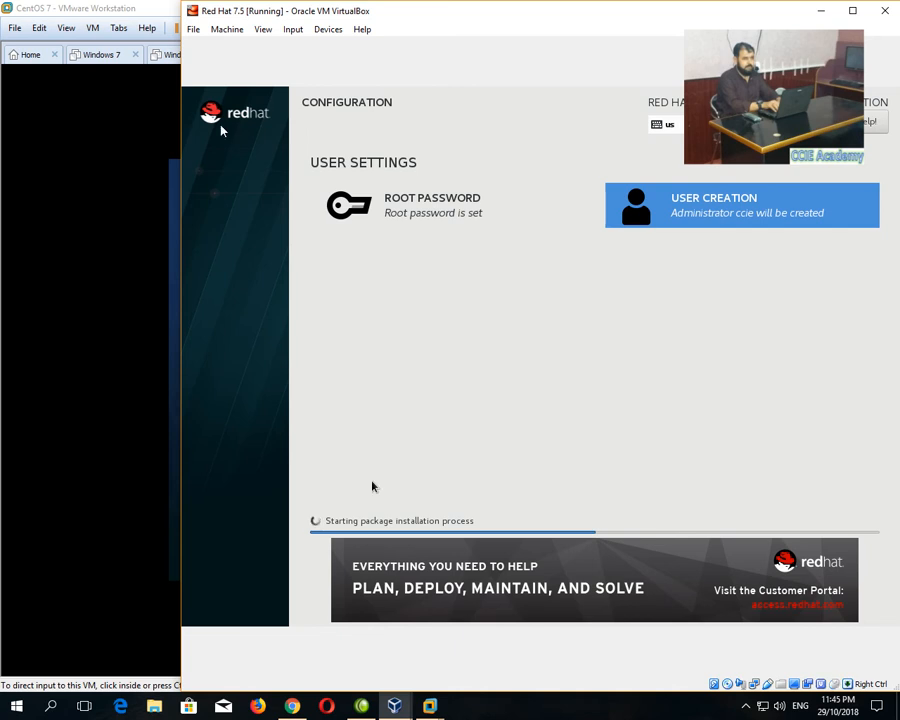
# Bring the VMware CentOS 7 VM forward to check its package installation progress.
pyautogui.click(117, 237)
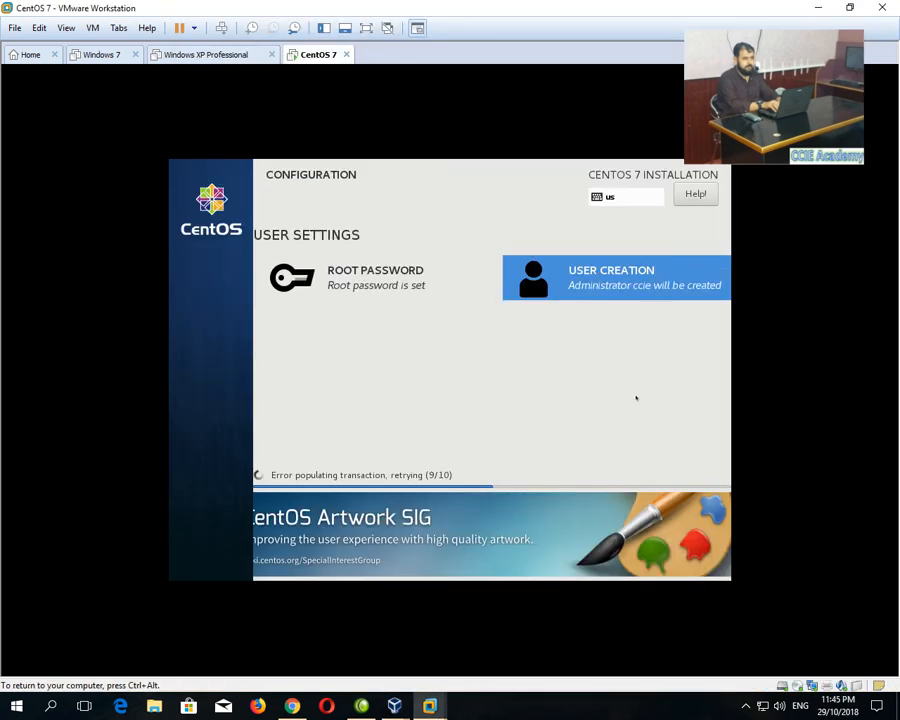
pyautogui.click(744, 703)
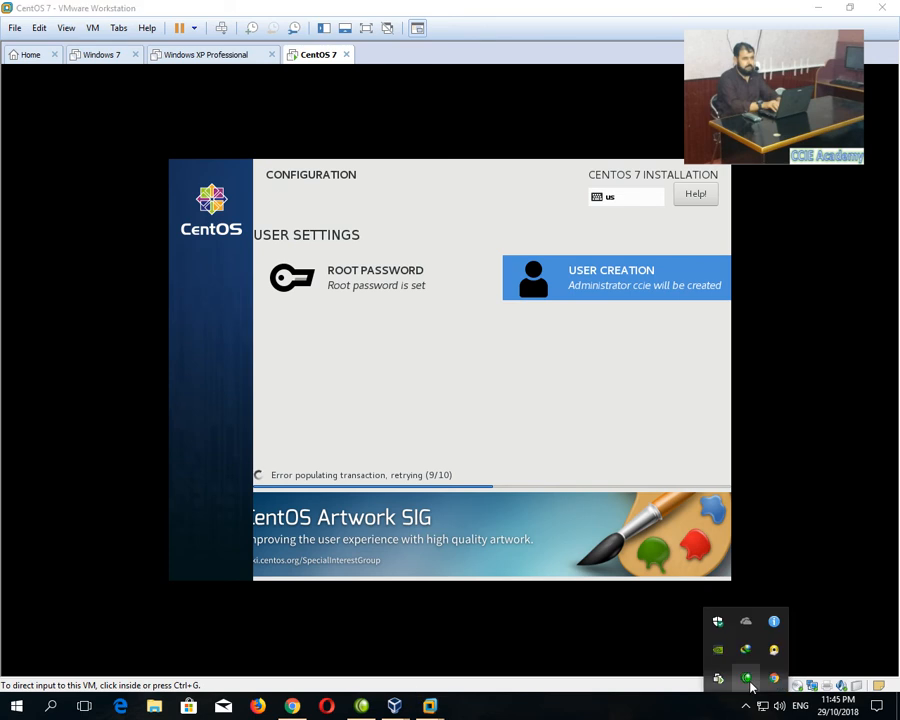
pyautogui.click(746, 678)
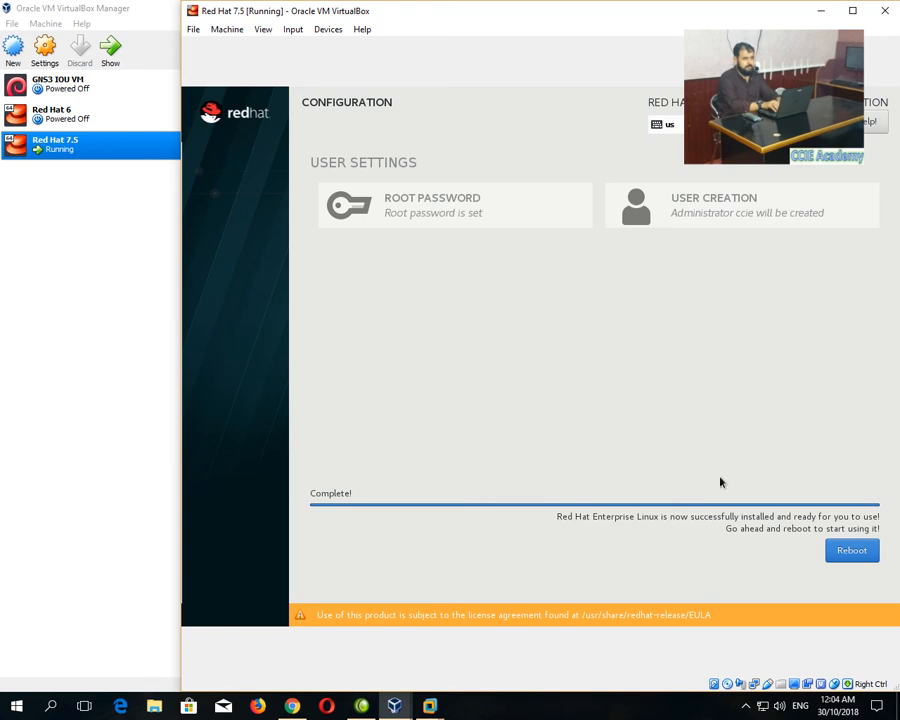
# Reboot the installed Red Hat VM and enlarge its window to fill the screen.
pyautogui.click(853, 556)
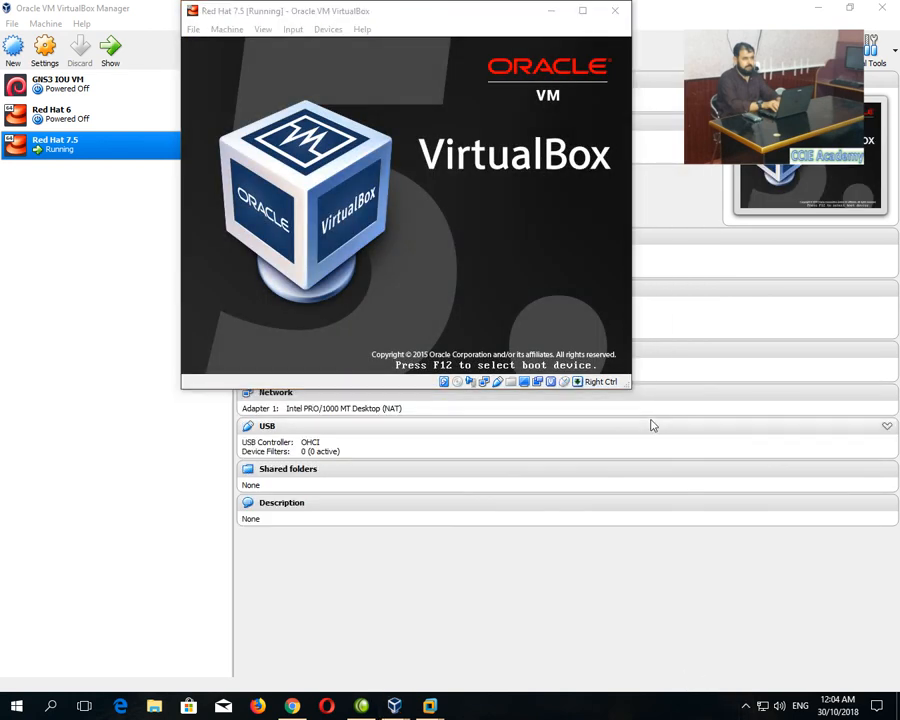
pyautogui.click(745, 705)
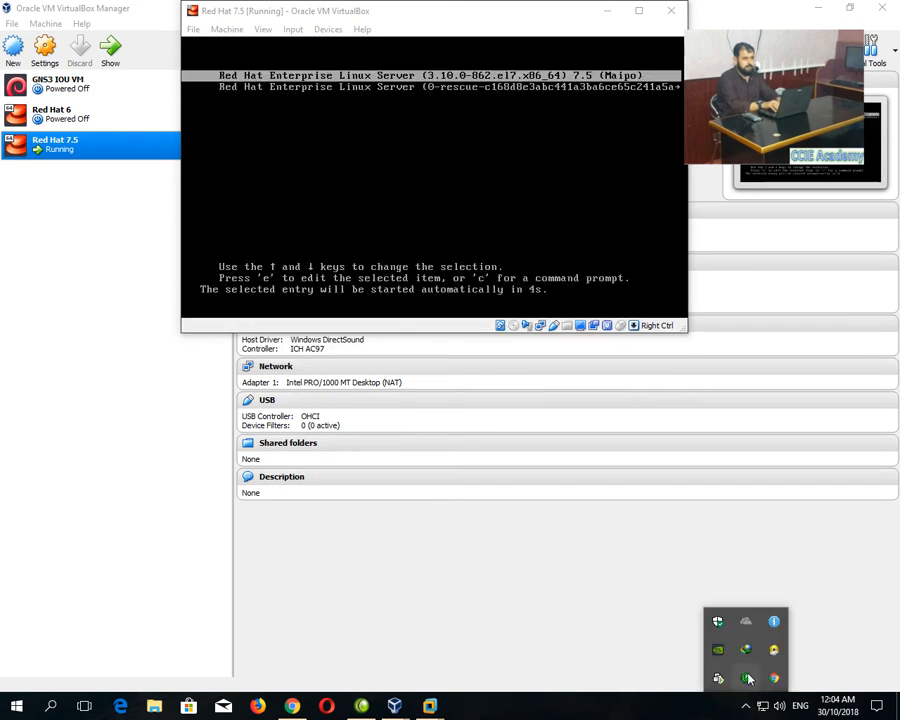
pyautogui.click(746, 678)
pyautogui.click(243, 172)
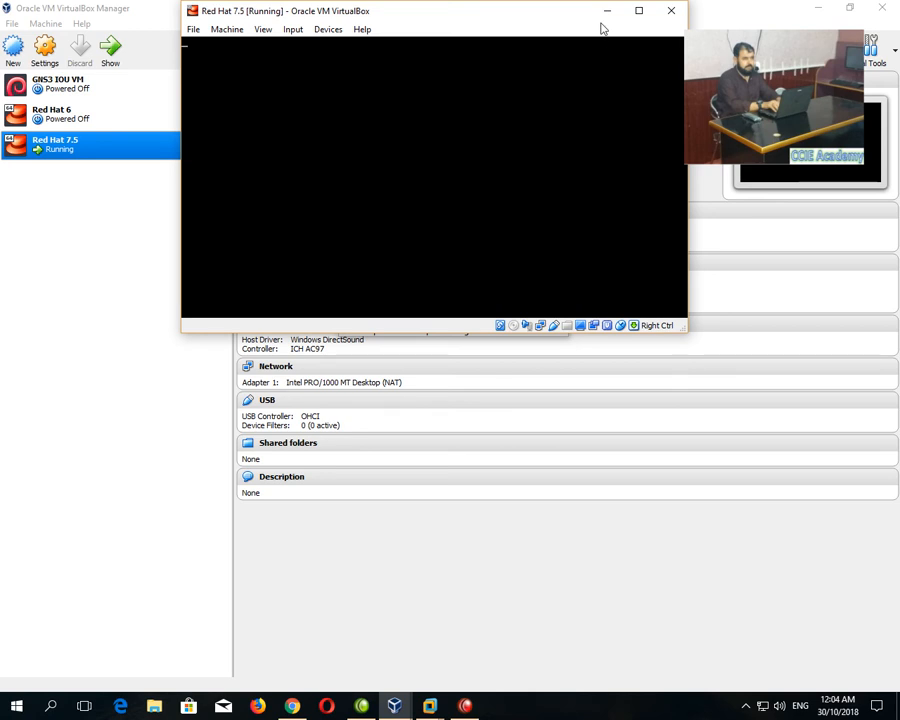
pyautogui.click(639, 12)
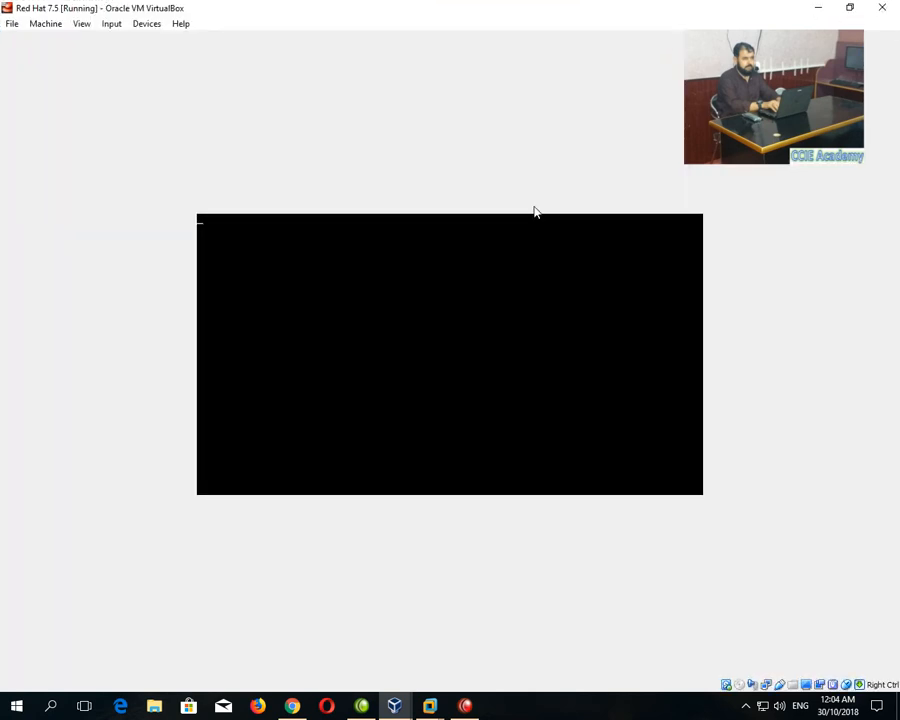
pyautogui.hotkey('ctrl', 'c')
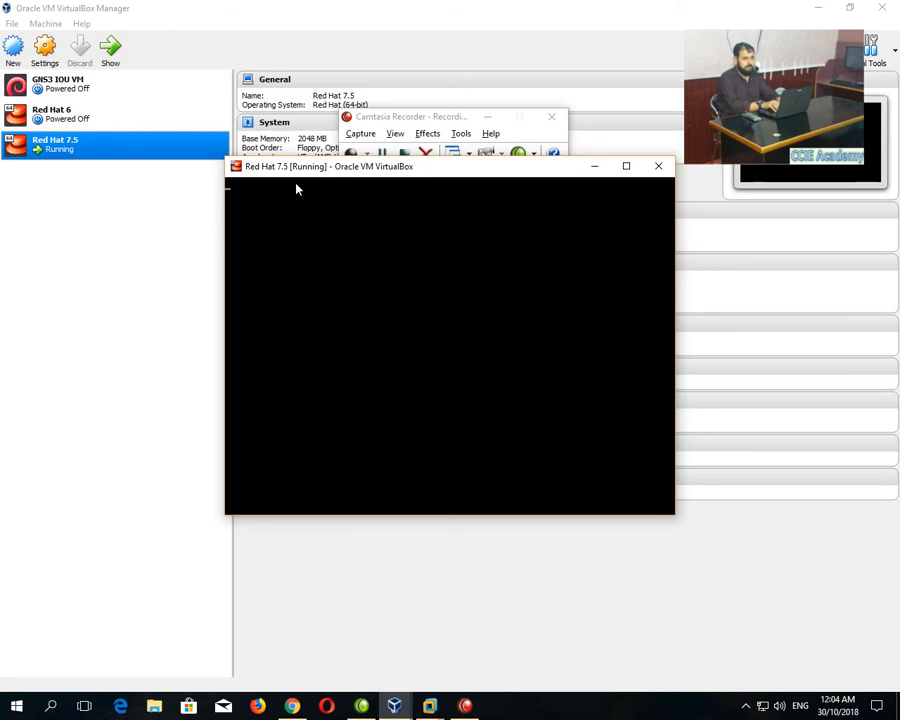
pyautogui.click(626, 167)
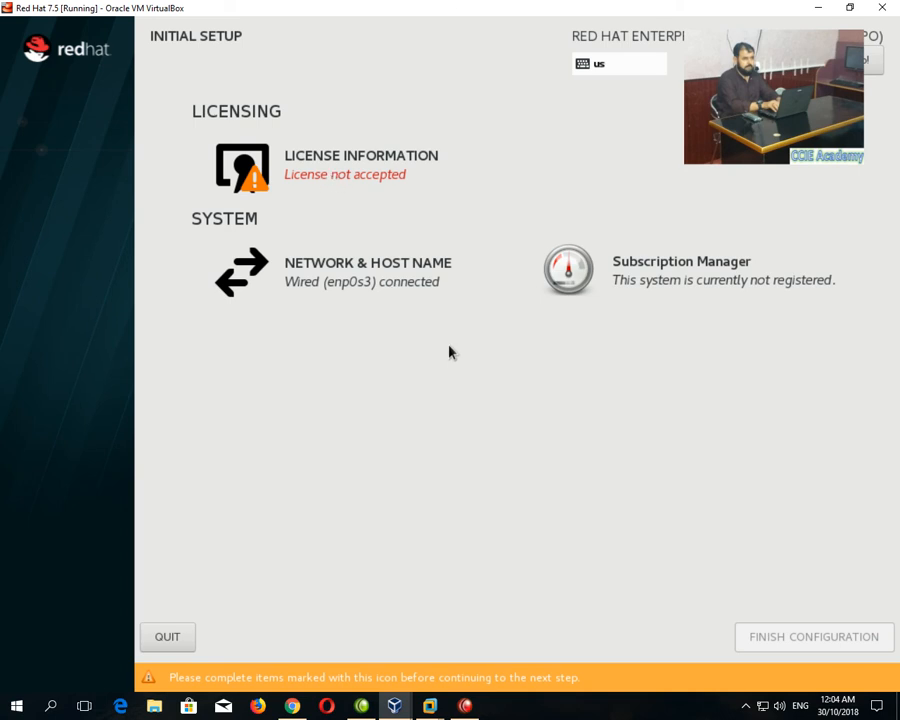
# Accept the Red Hat license agreement and finish the configuration.
pyautogui.click(346, 148)
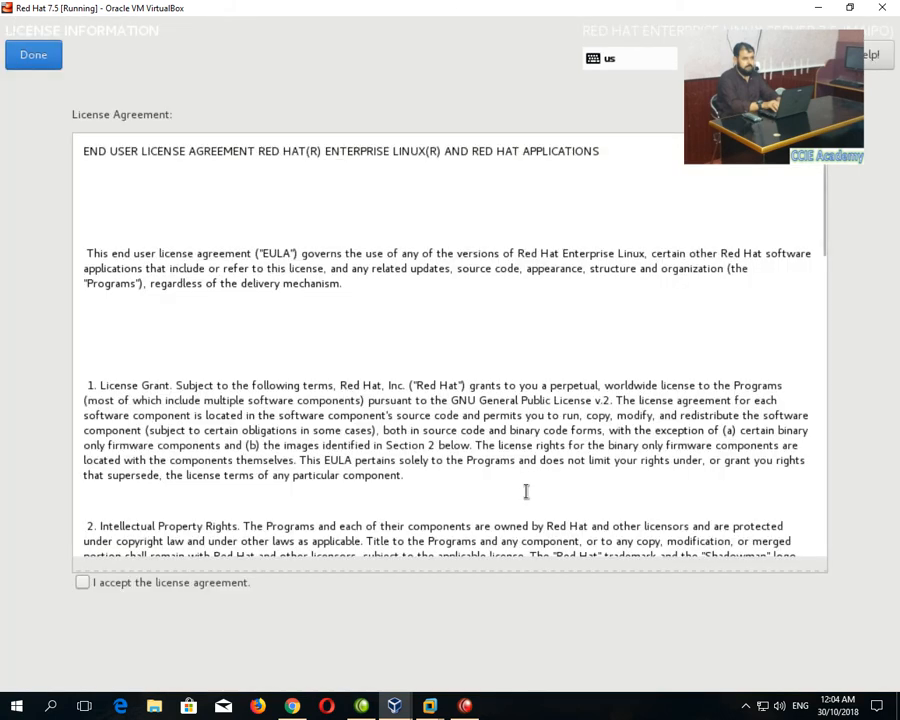
pyautogui.scroll(-15, 84, 394)
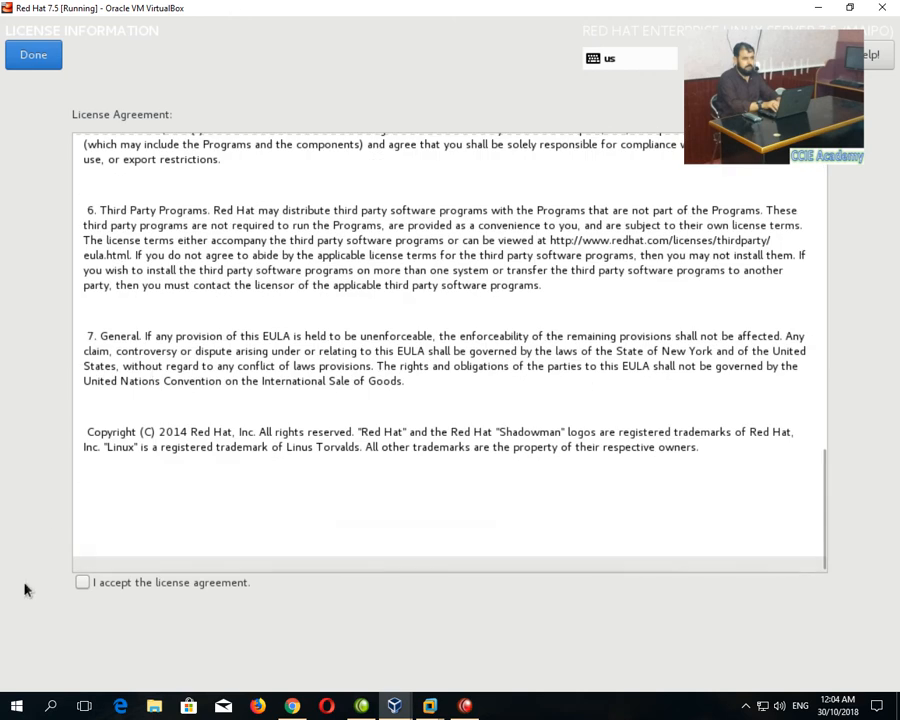
pyautogui.click(81, 583)
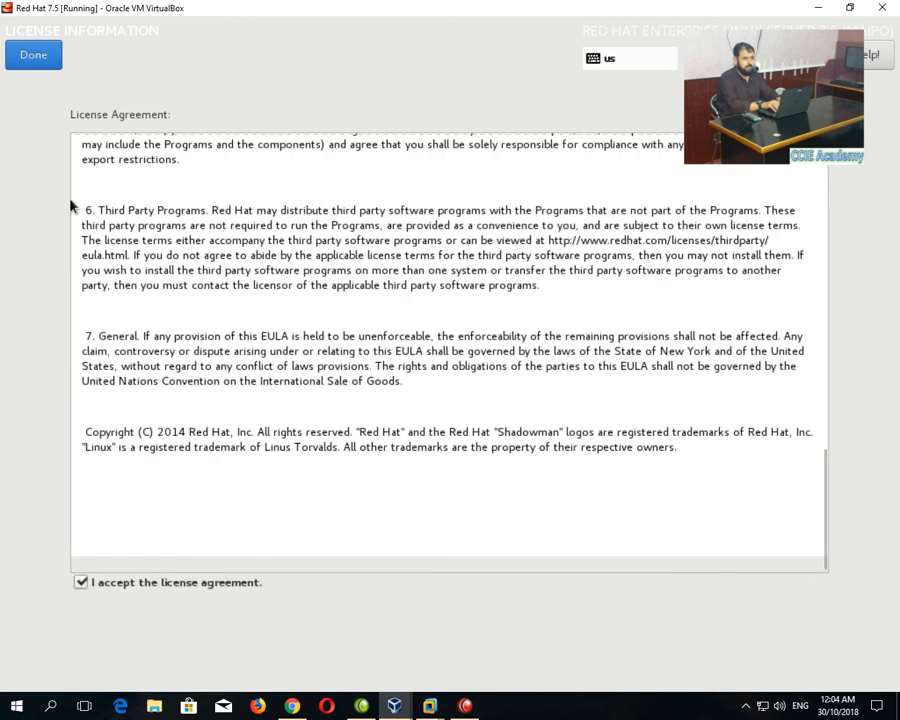
pyautogui.click(31, 50)
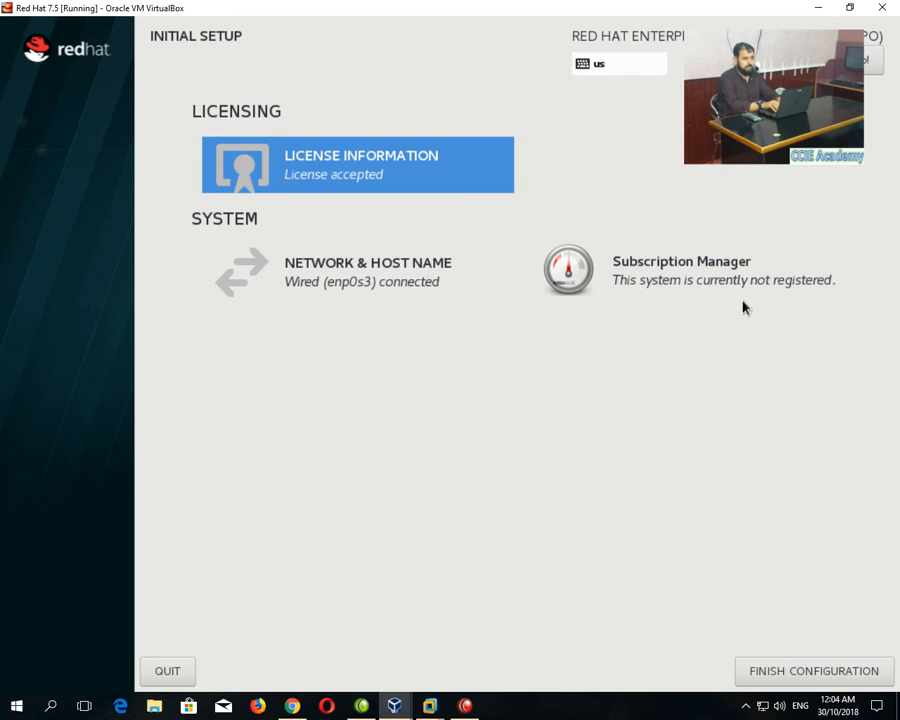
pyautogui.click(796, 669)
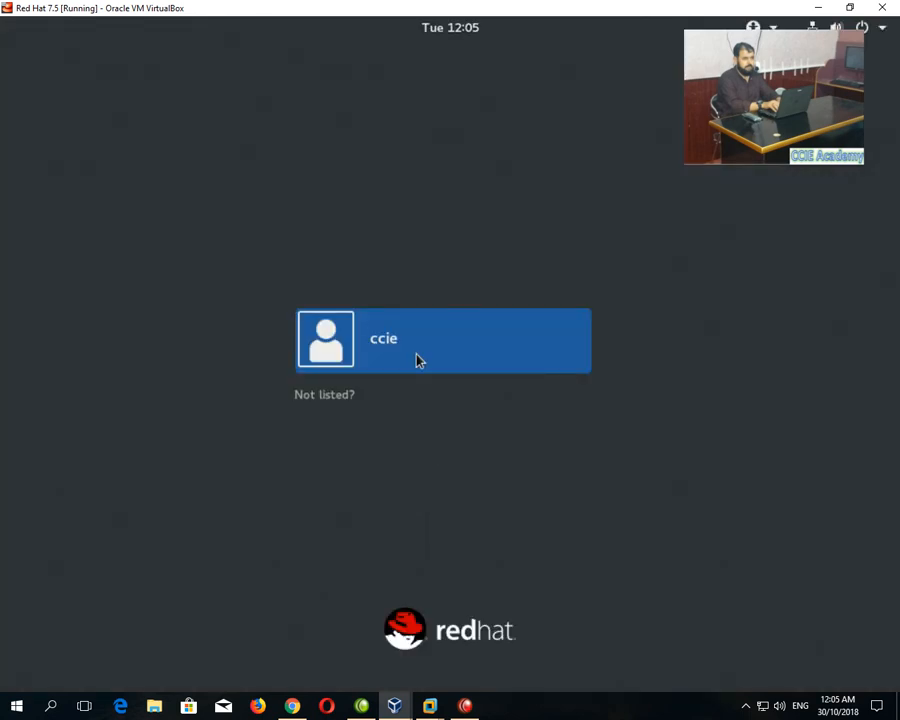
# Sign in as ccie with the account password.
pyautogui.click(410, 339)
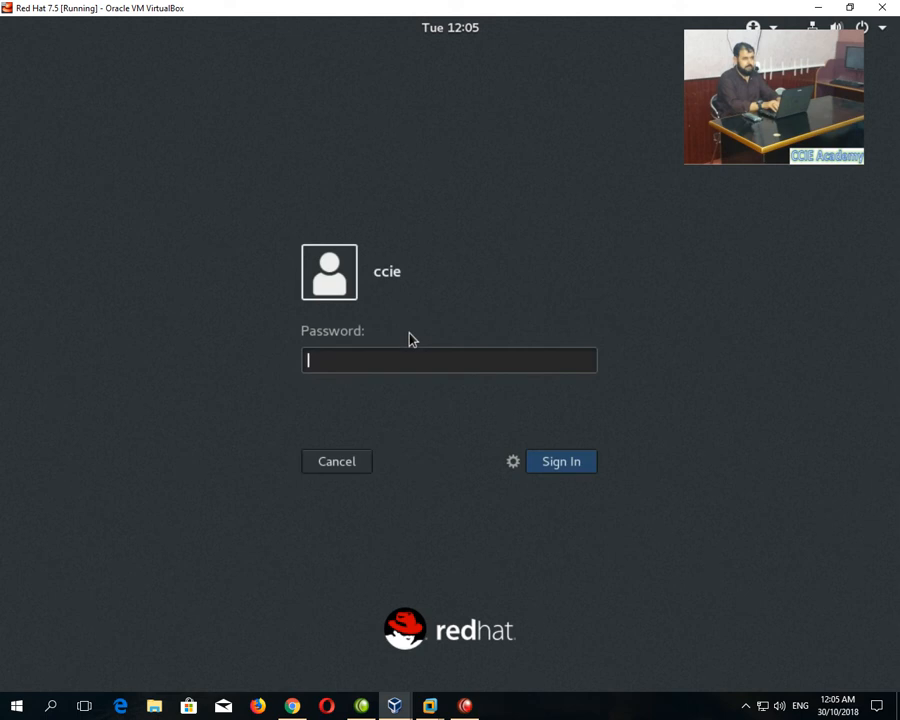
pyautogui.write('•••••••••••')
pyautogui.press('Return')
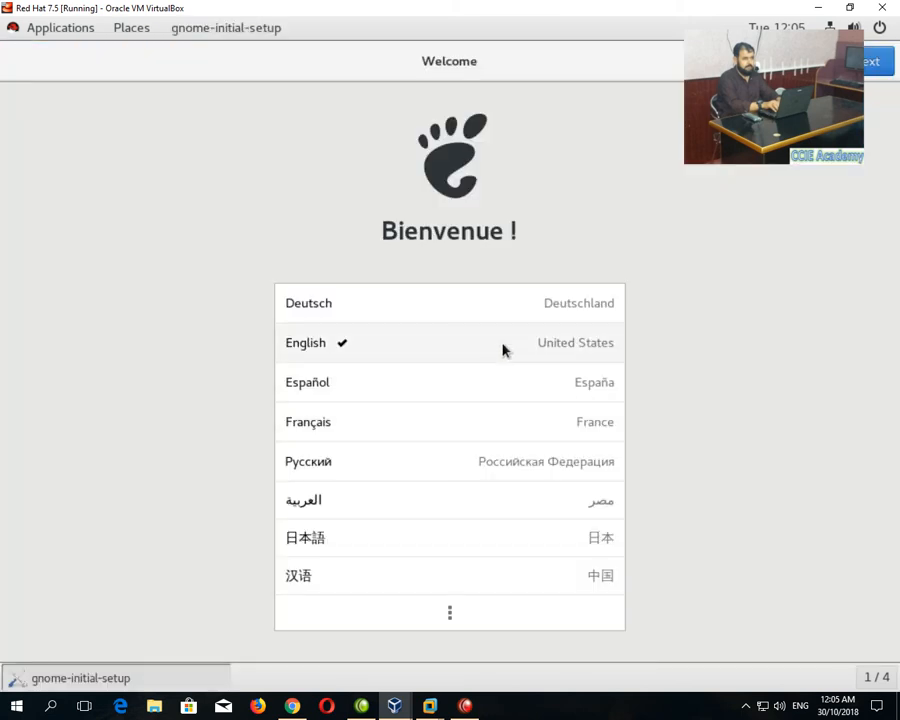
# Step through Welcome, Typing and Privacy, grant location access, skip online accounts, and close Getting Started.
pyautogui.click(872, 63)
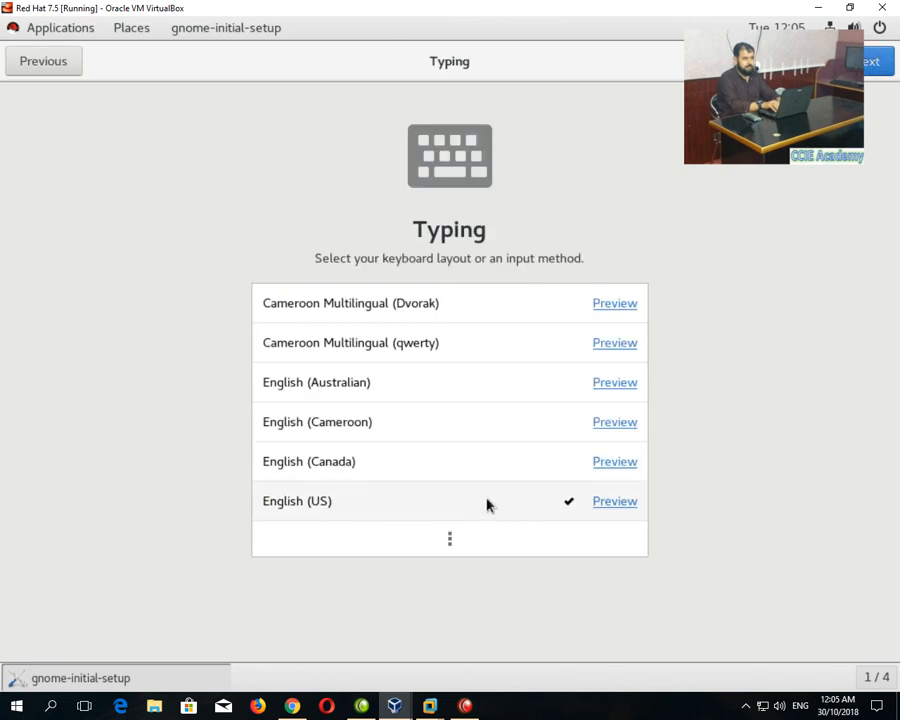
pyautogui.click(876, 62)
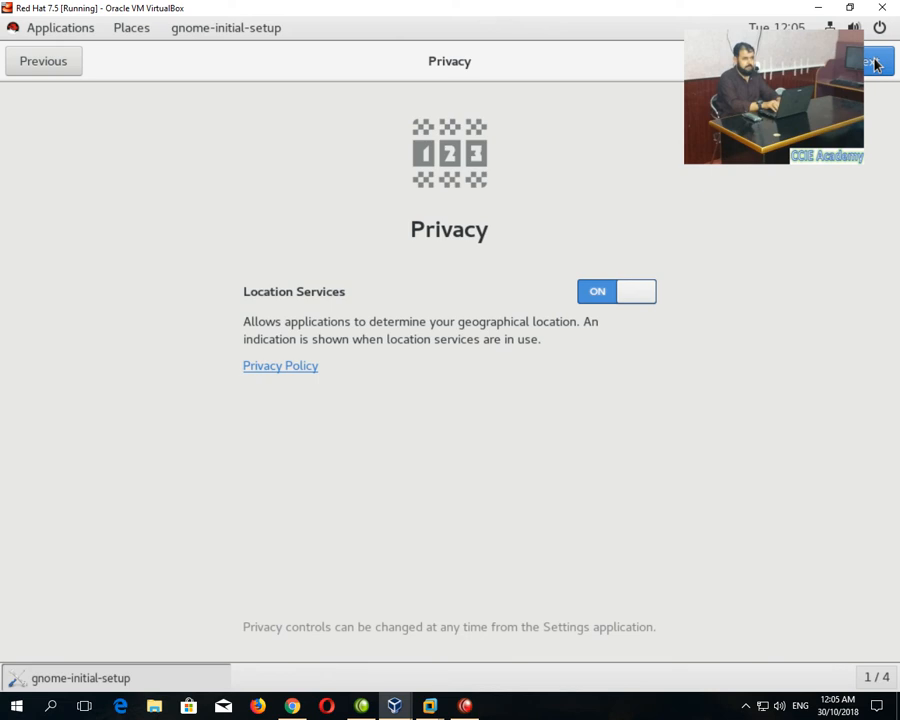
pyautogui.click(874, 62)
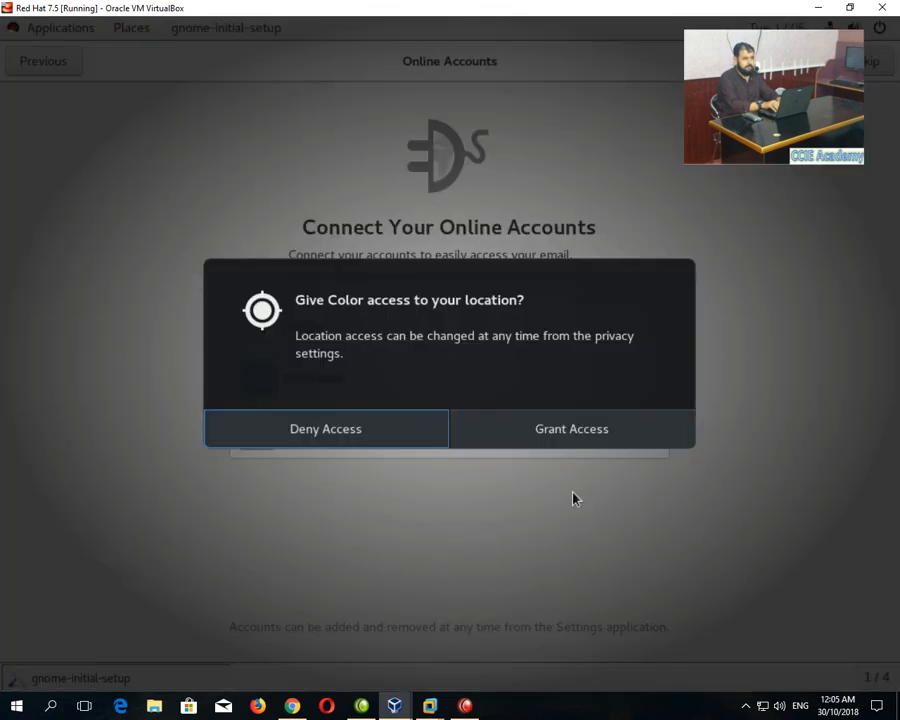
pyautogui.click(548, 434)
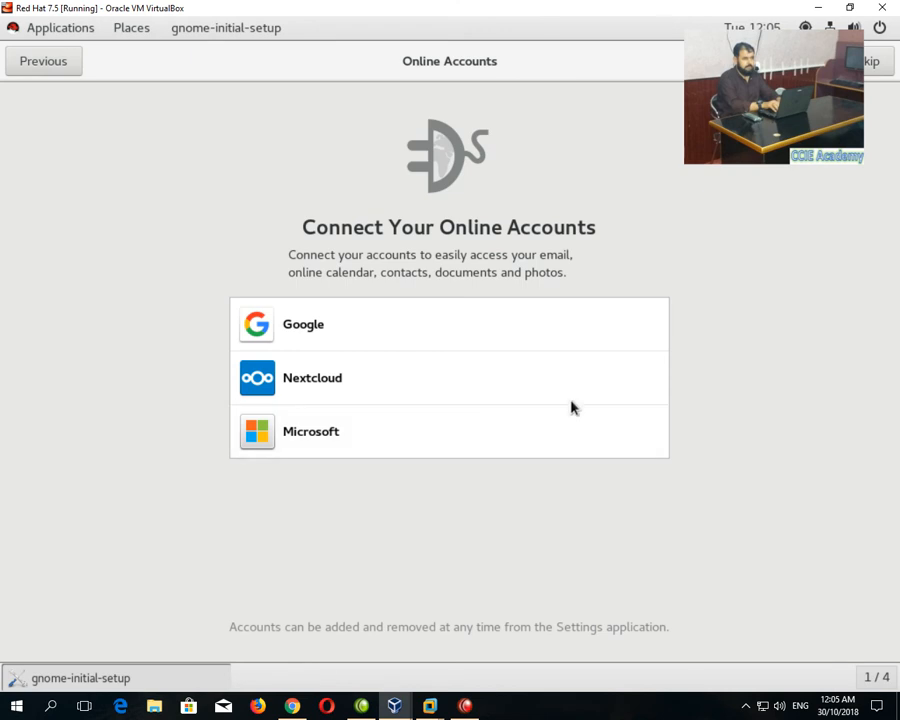
pyautogui.click(876, 62)
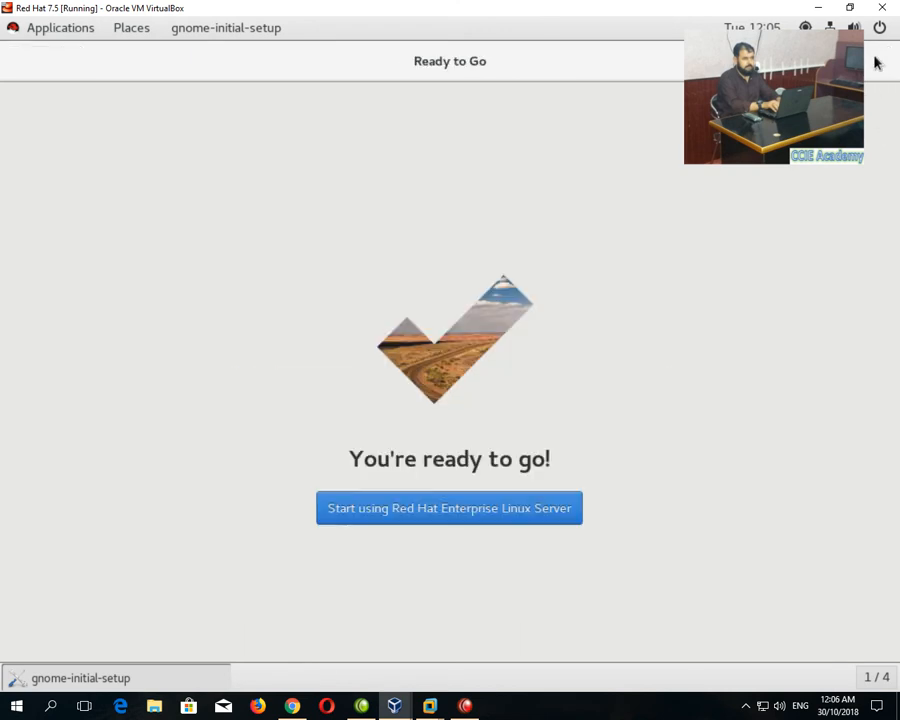
pyautogui.click(388, 514)
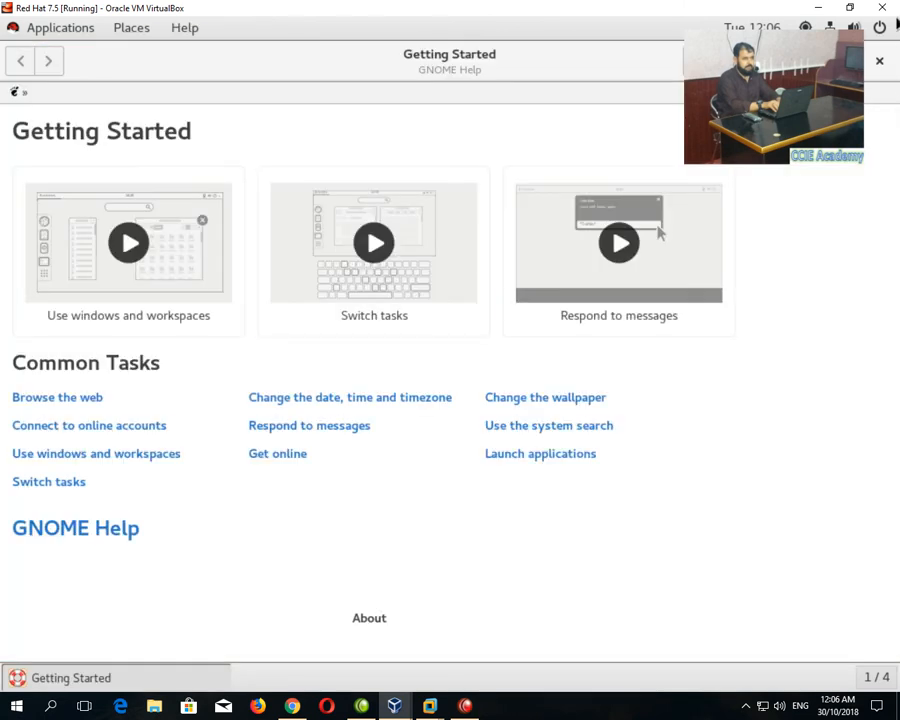
pyautogui.click(879, 61)
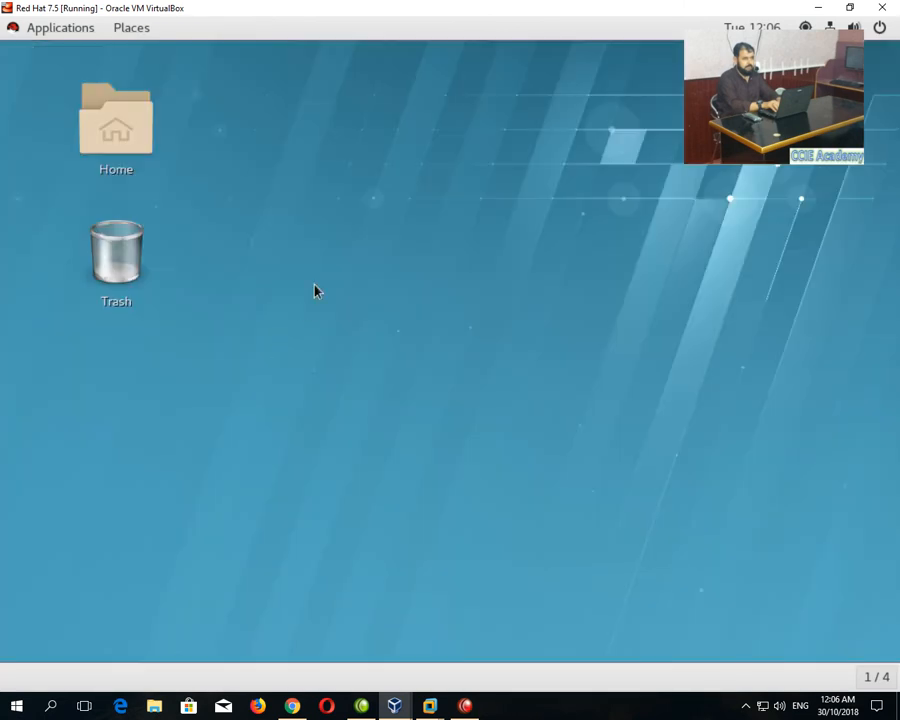
pyautogui.click(64, 30)
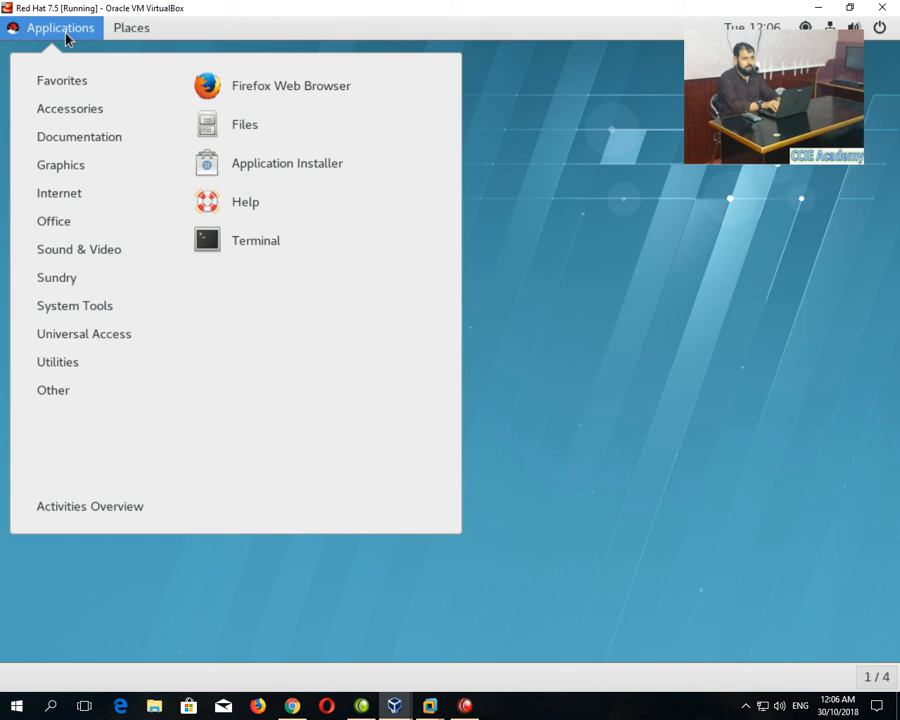
pyautogui.click(236, 240)
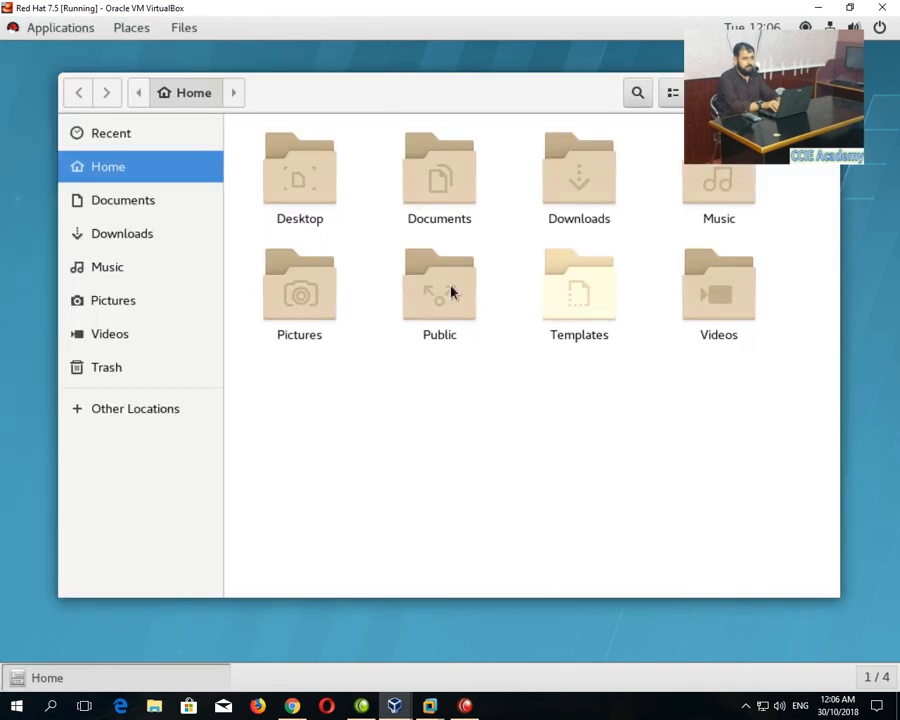
pyautogui.click(132, 410)
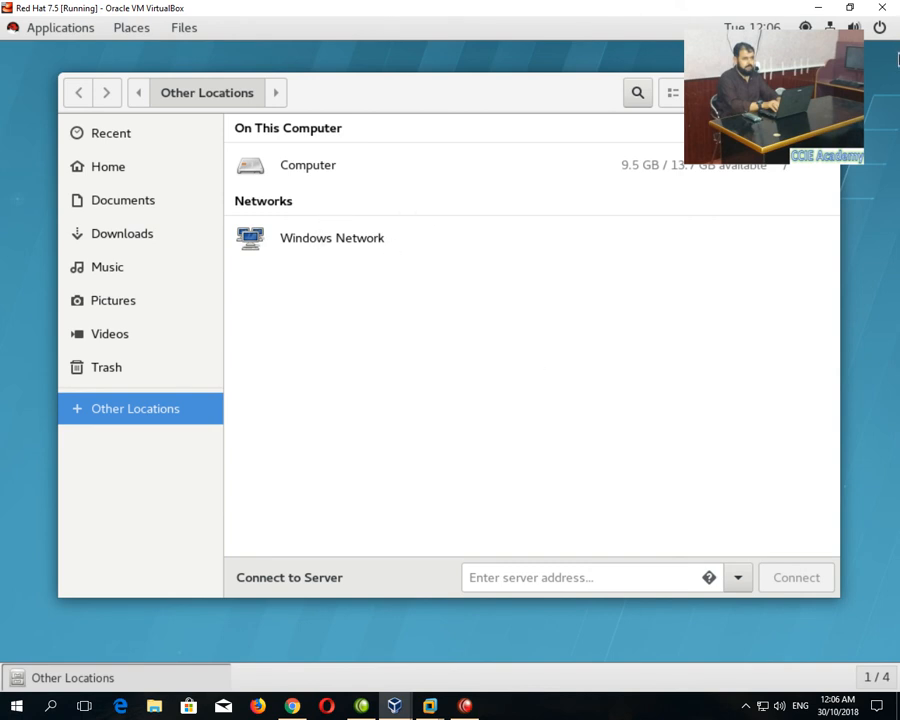
pyautogui.click(820, 93)
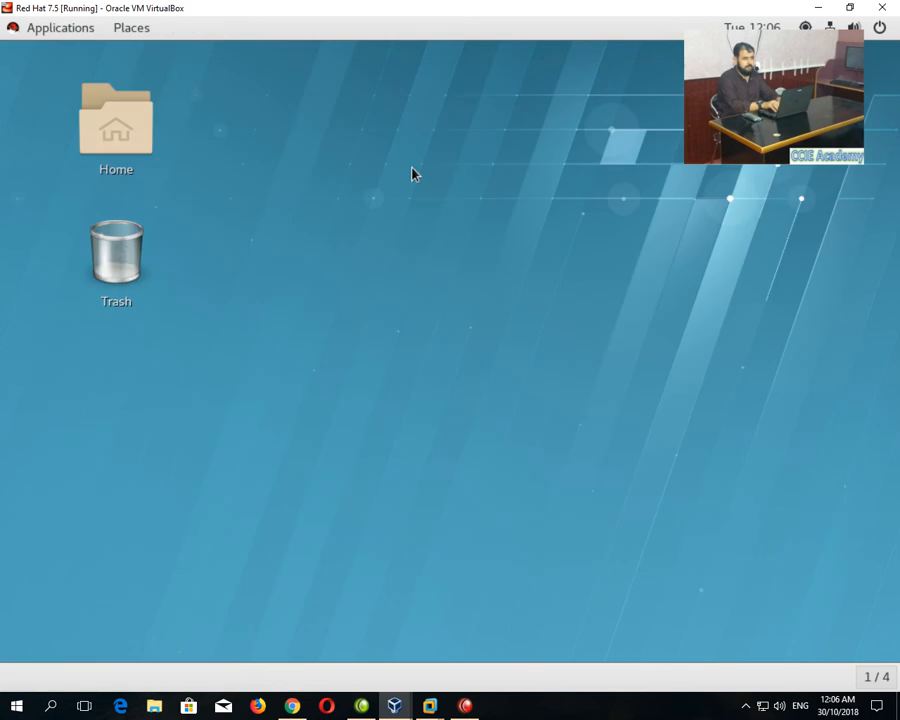
# Open a desktop terminal, attempt poweroff -f, then try su to root.
pyautogui.rightClick(236, 238)
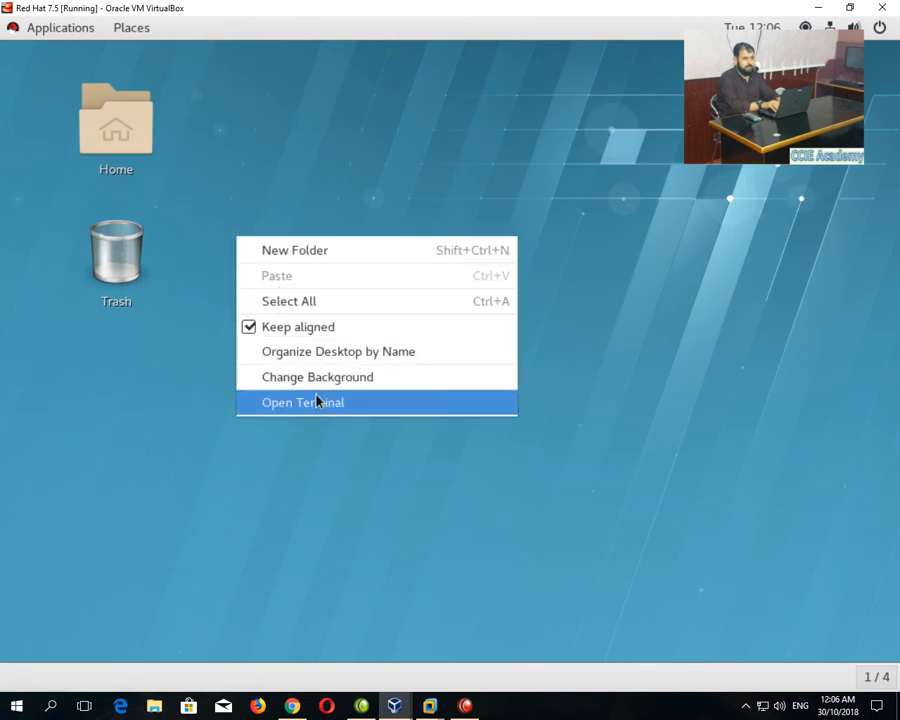
pyautogui.click(315, 404)
pyautogui.write('p')
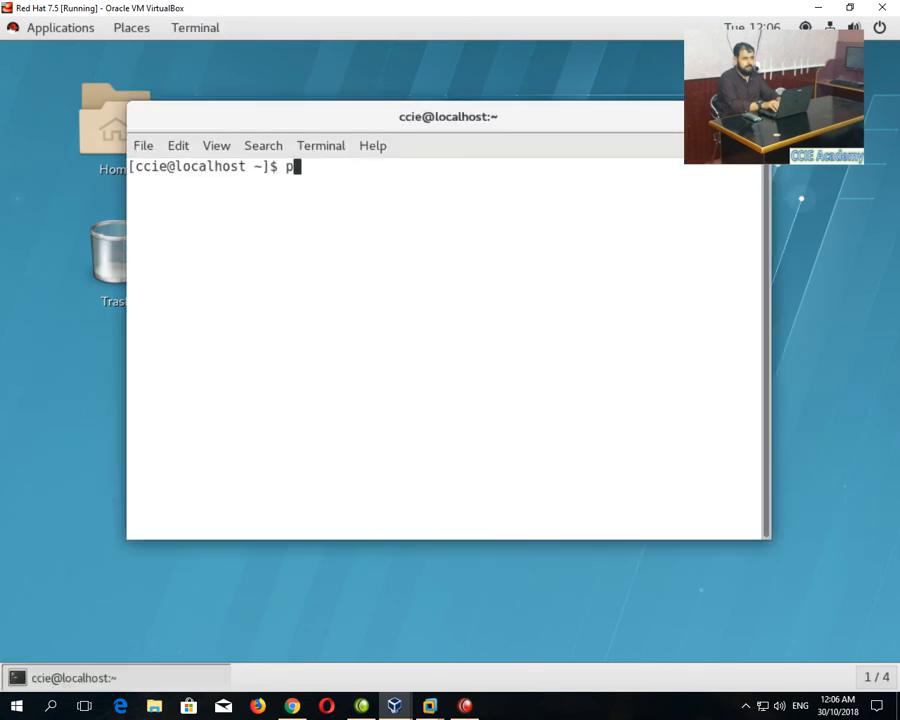
pyautogui.write('oweroff ')
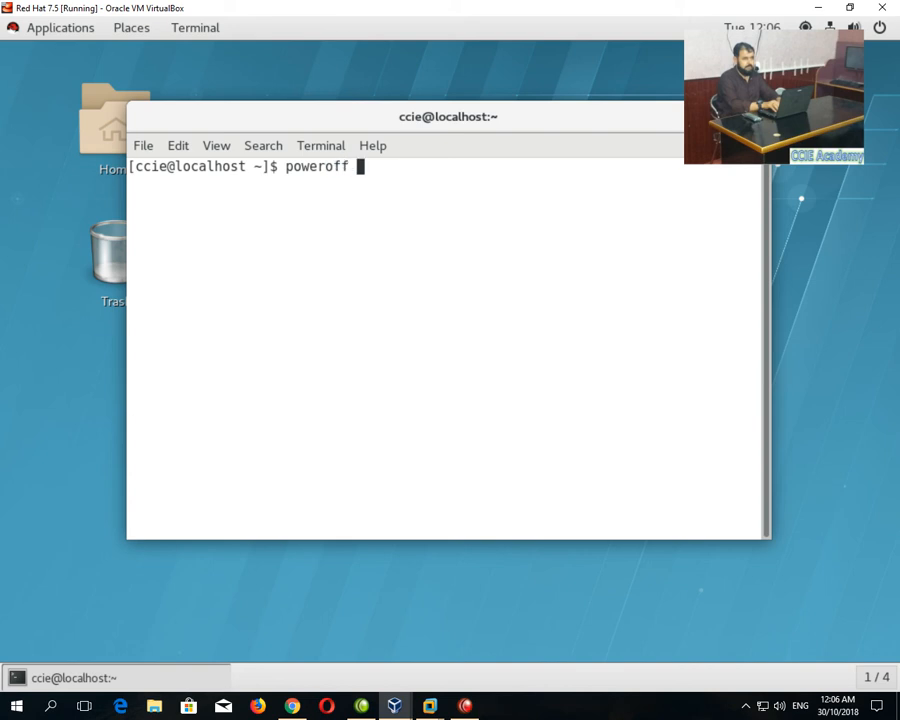
pyautogui.write('-f')
pyautogui.press('Return')
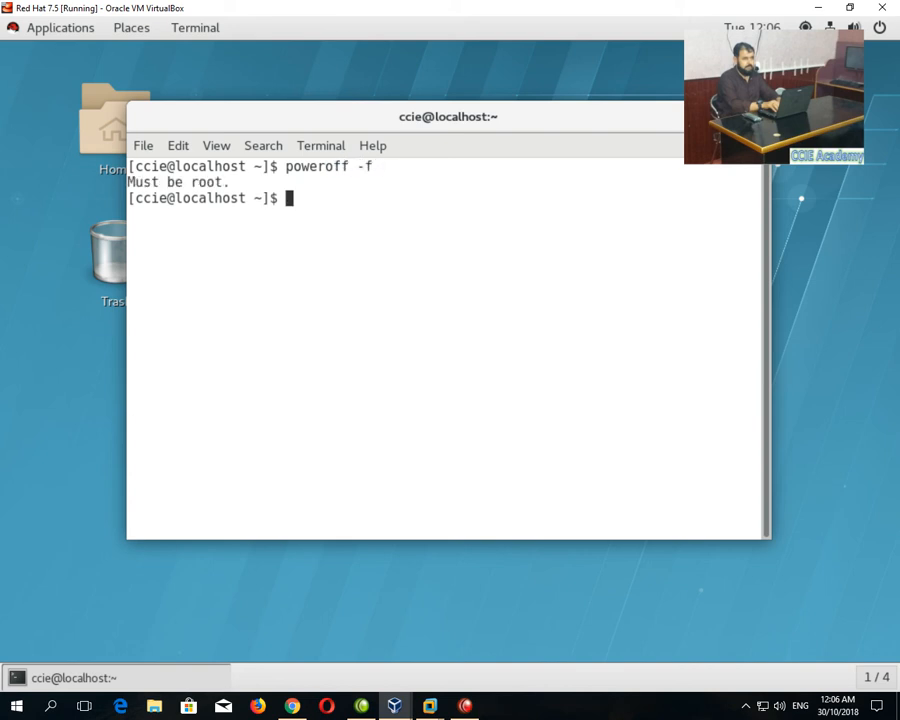
pyautogui.write('su')
pyautogui.press('Return')
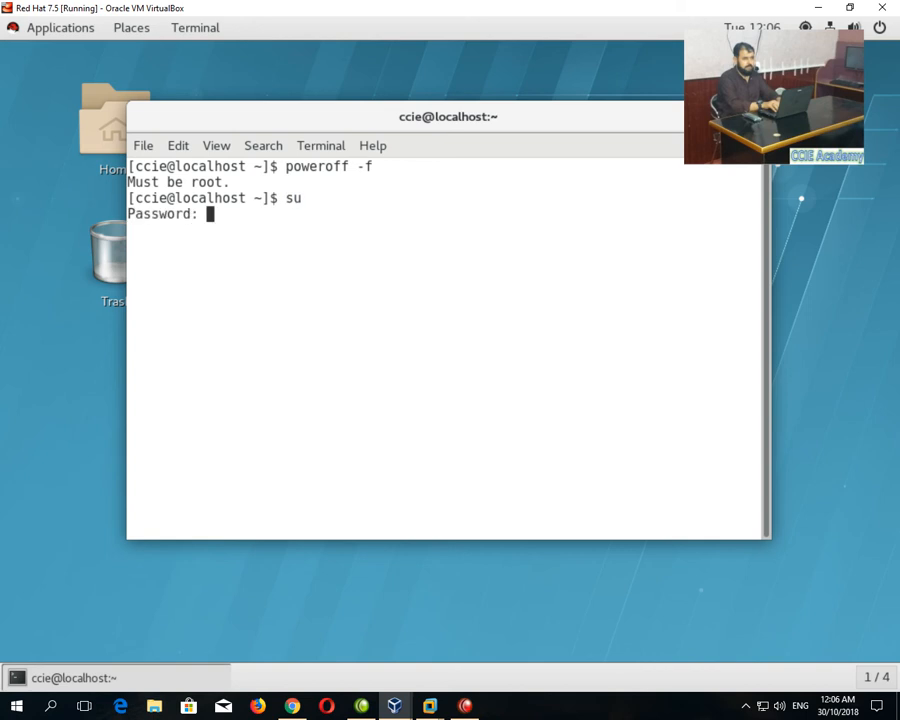
pyautogui.press('Return')
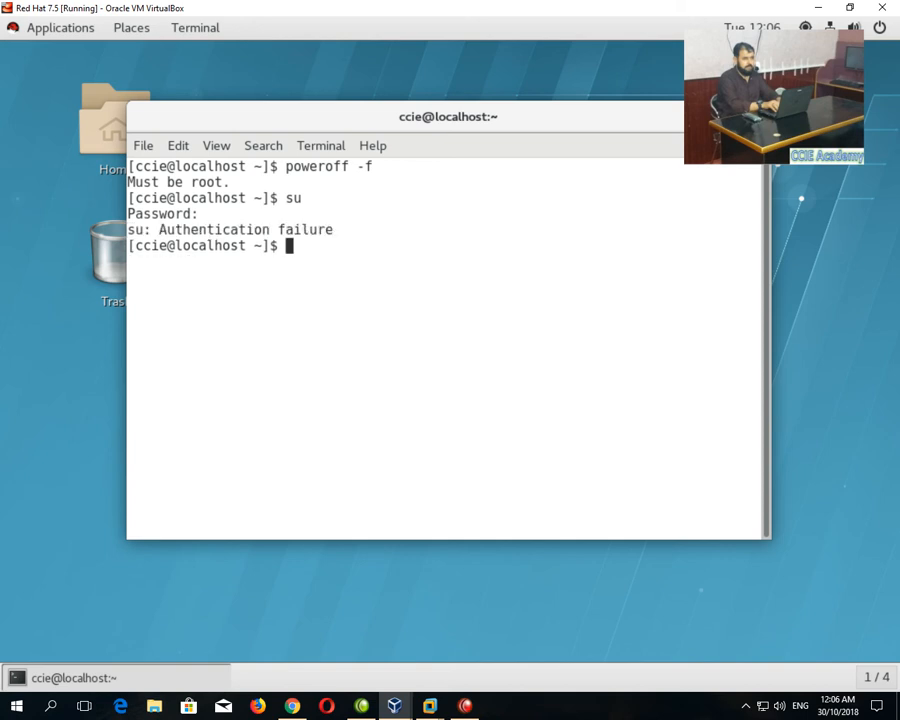
# Become root with su, run poweroff -f, and minimize VirtualBox Manager.
pyautogui.write('su')
pyautogui.press('Return')
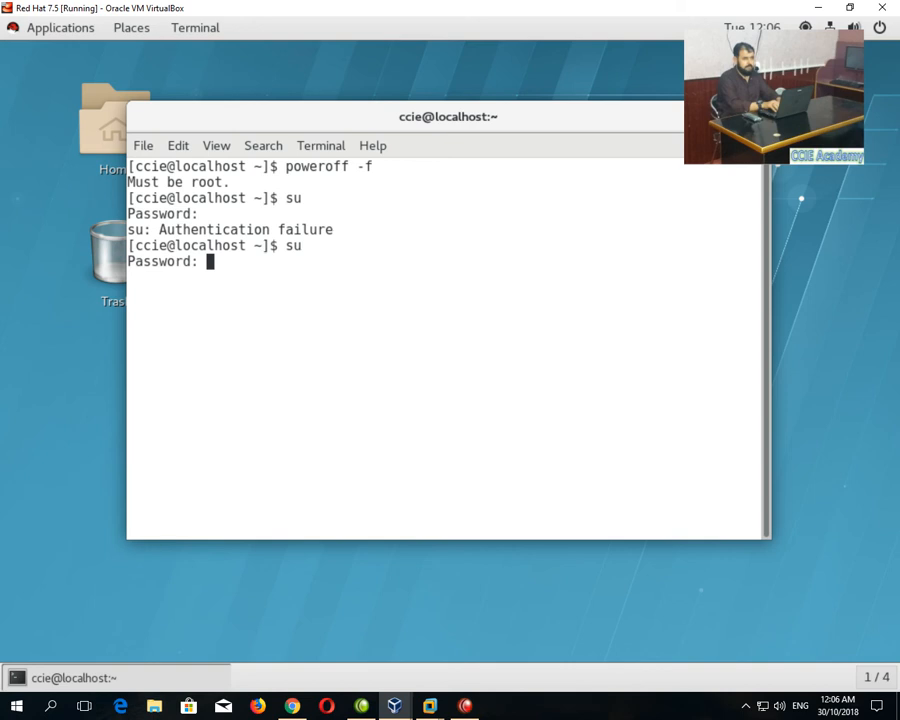
pyautogui.press('Return')
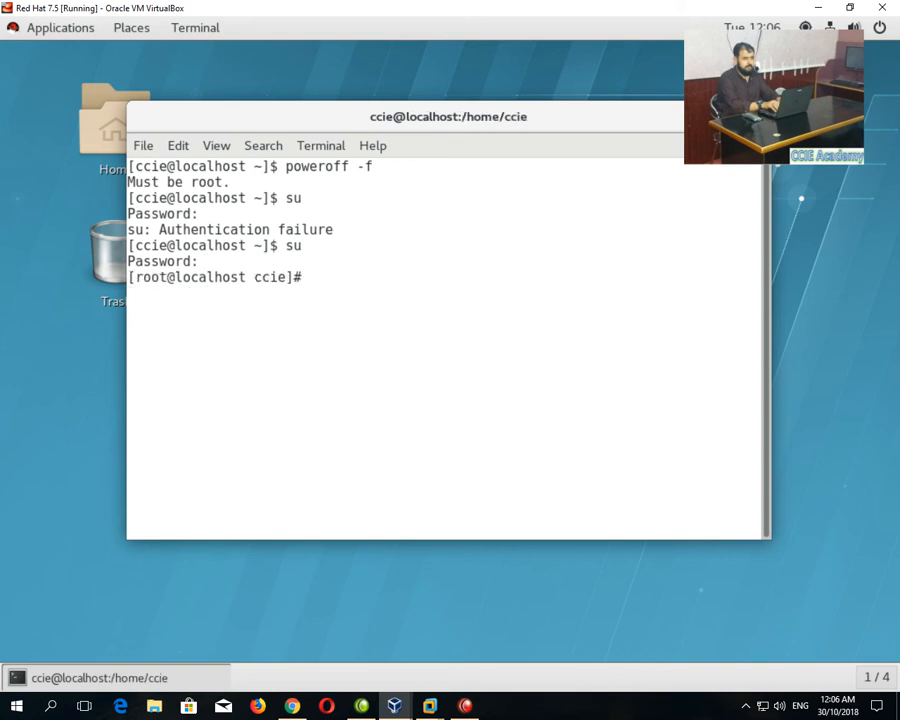
pyautogui.write('poweroff -f')
pyautogui.press('Return')
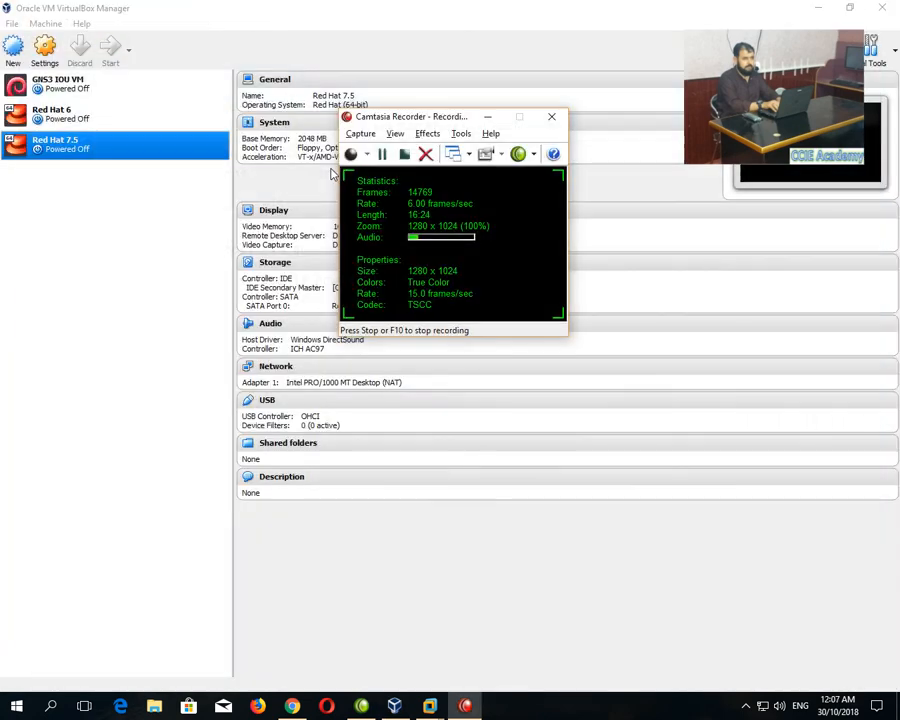
pyautogui.click(808, 8)
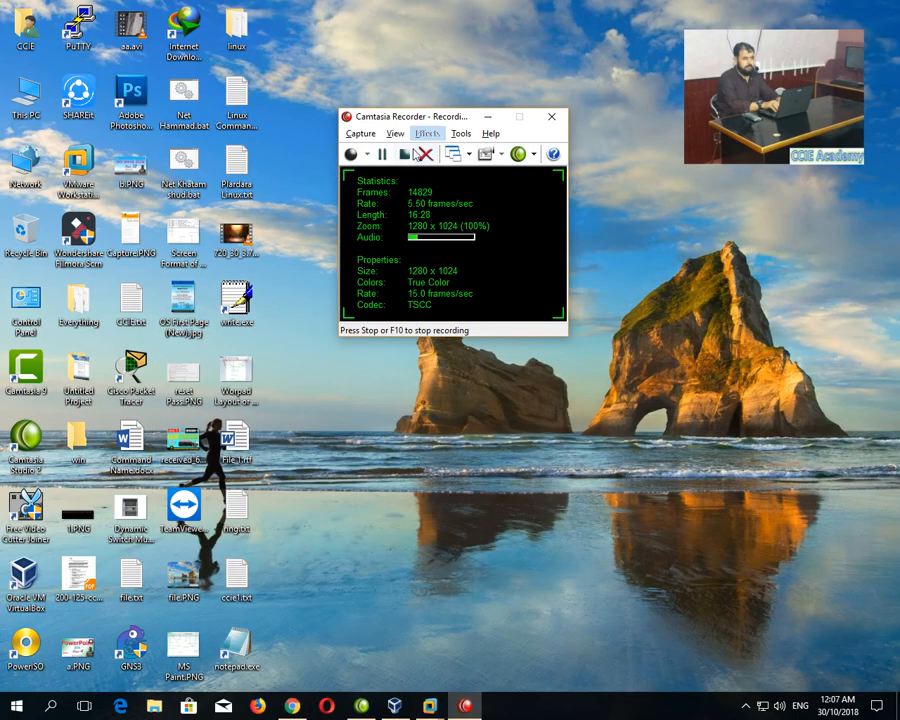